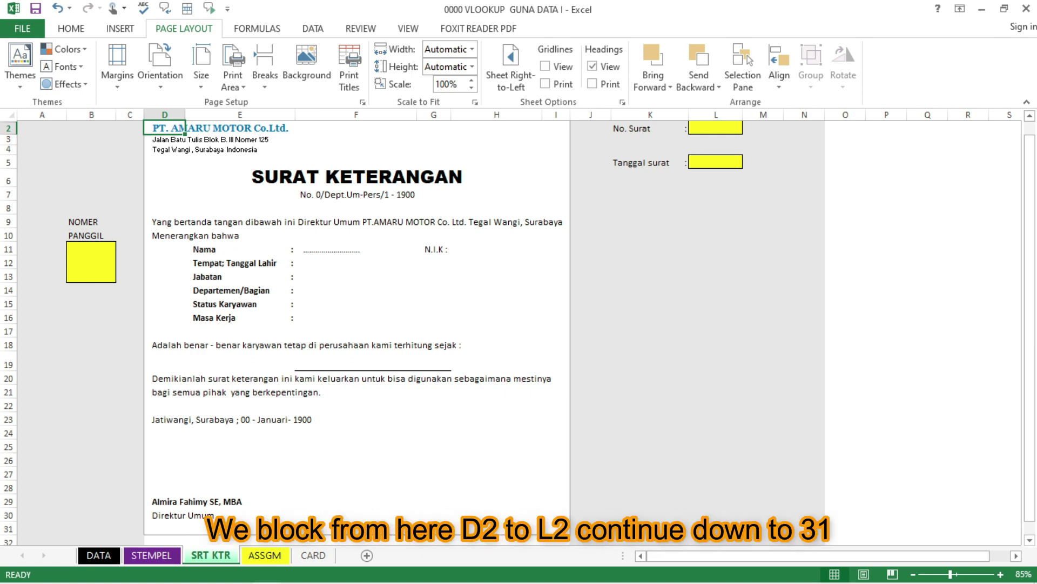
Set the letter block D2:I31 as the print area and go to the File page.
drag(185, 128, 568, 129)
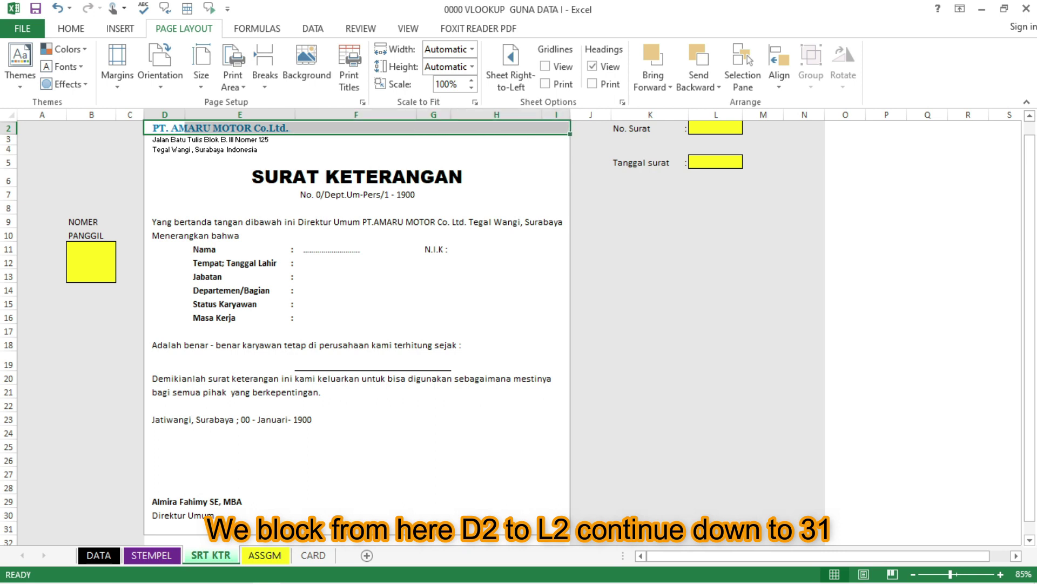
drag(568, 129, 567, 533)
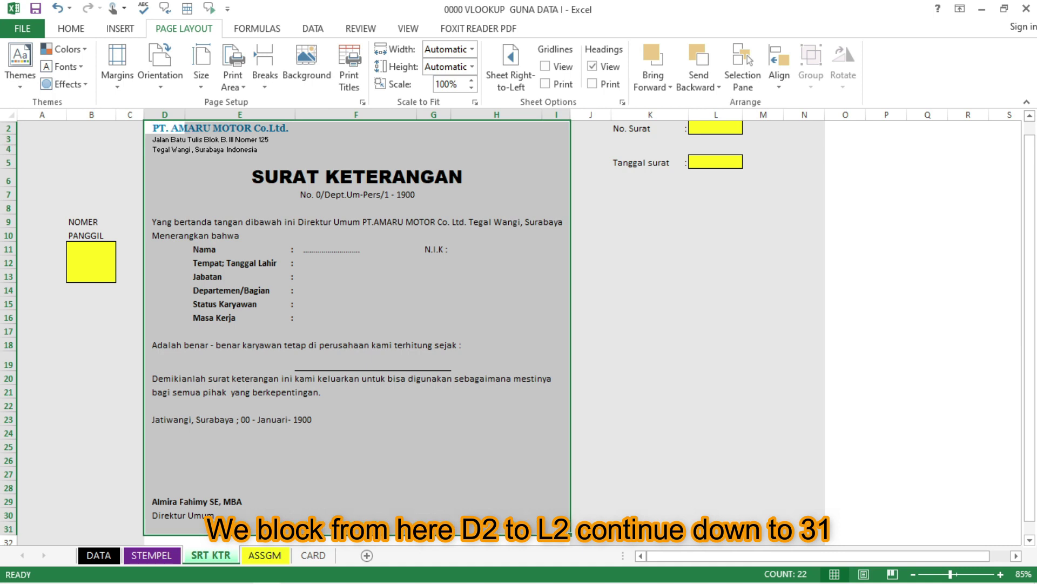
click(233, 75)
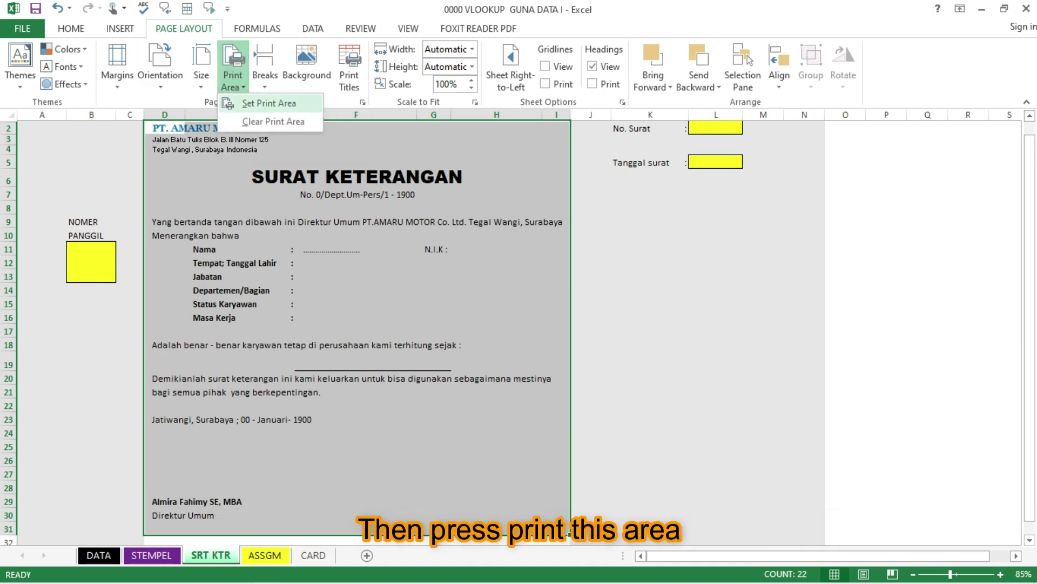
click(268, 103)
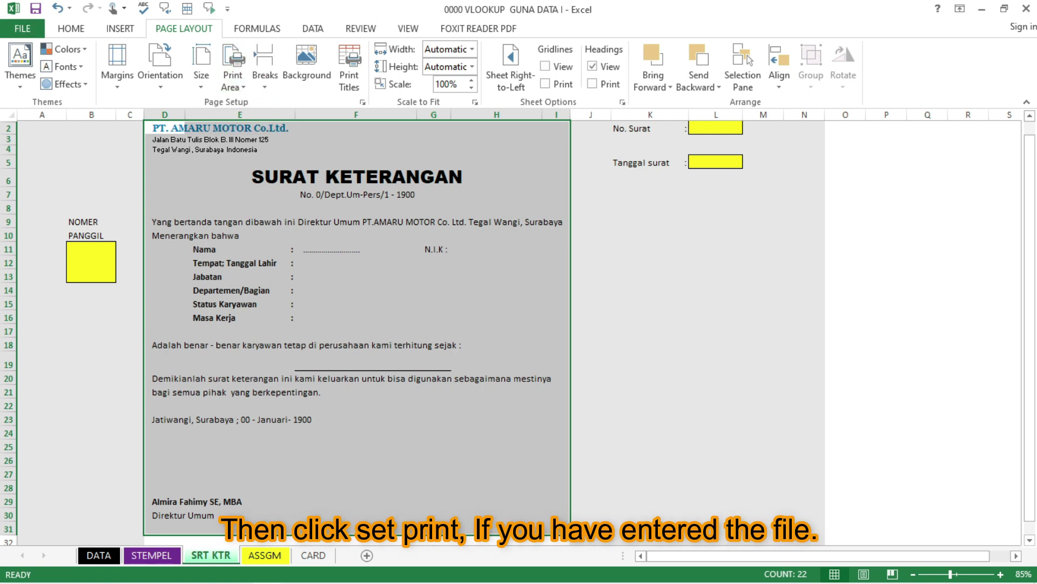
click(22, 28)
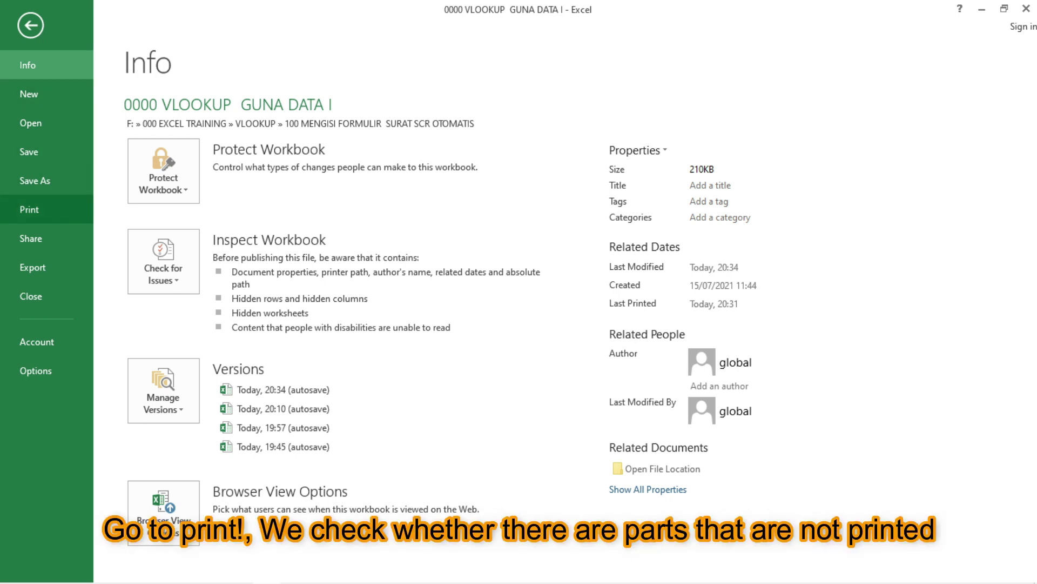
Preview the SURAT KETERANGAN letter on a single Letter page, then return to the sheet.
click(30, 209)
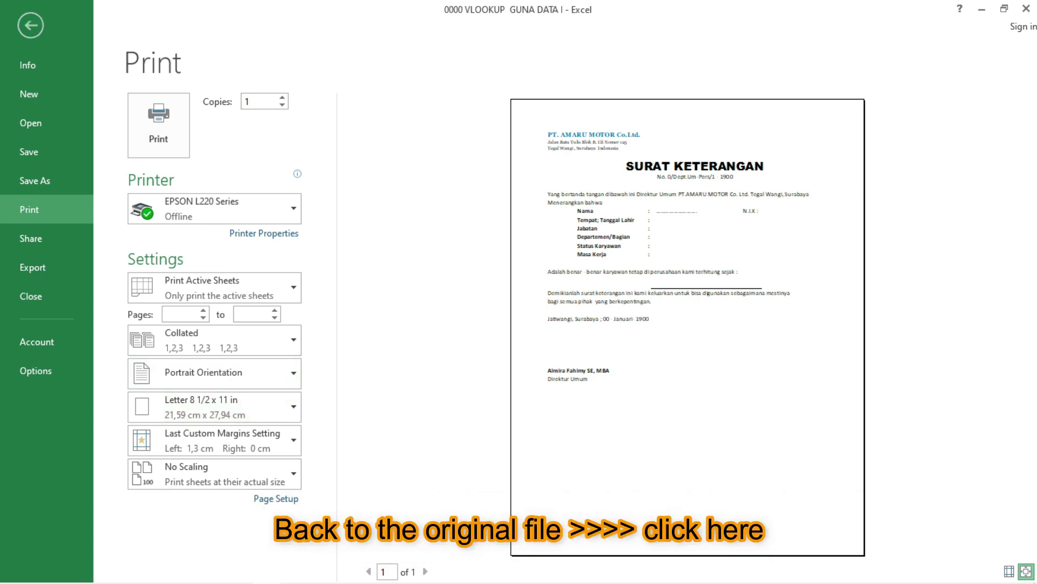
key(Escape)
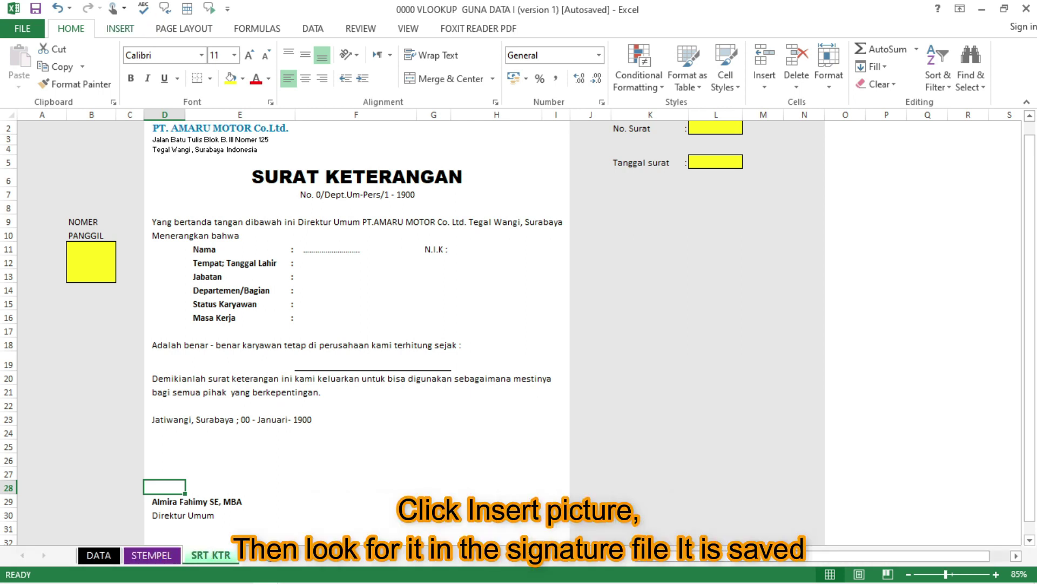
Insert the DIREKTUR UMUM signature picture from E:\000 TANDA TANGAN into the letter.
click(120, 28)
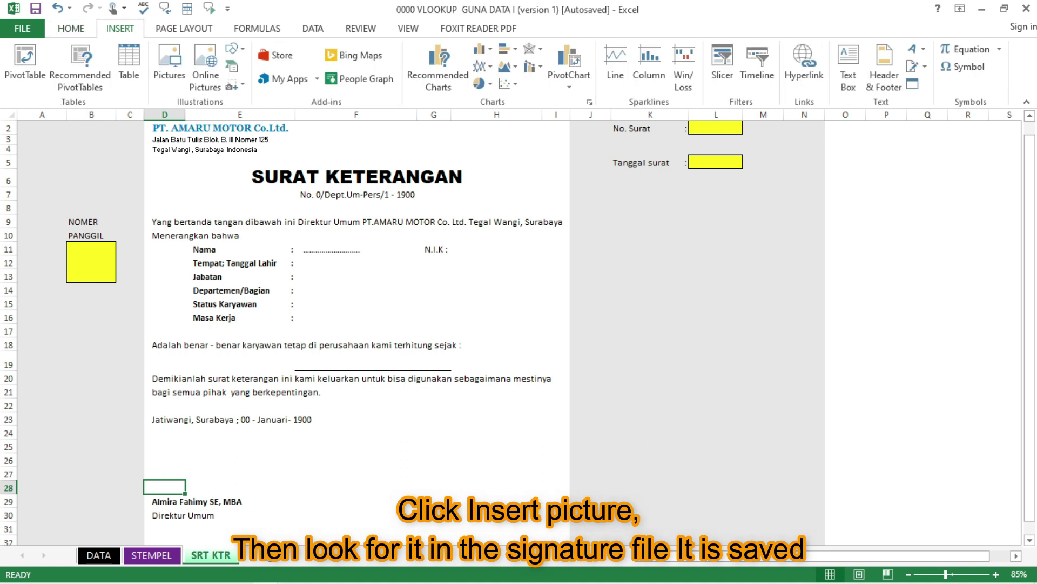
click(169, 62)
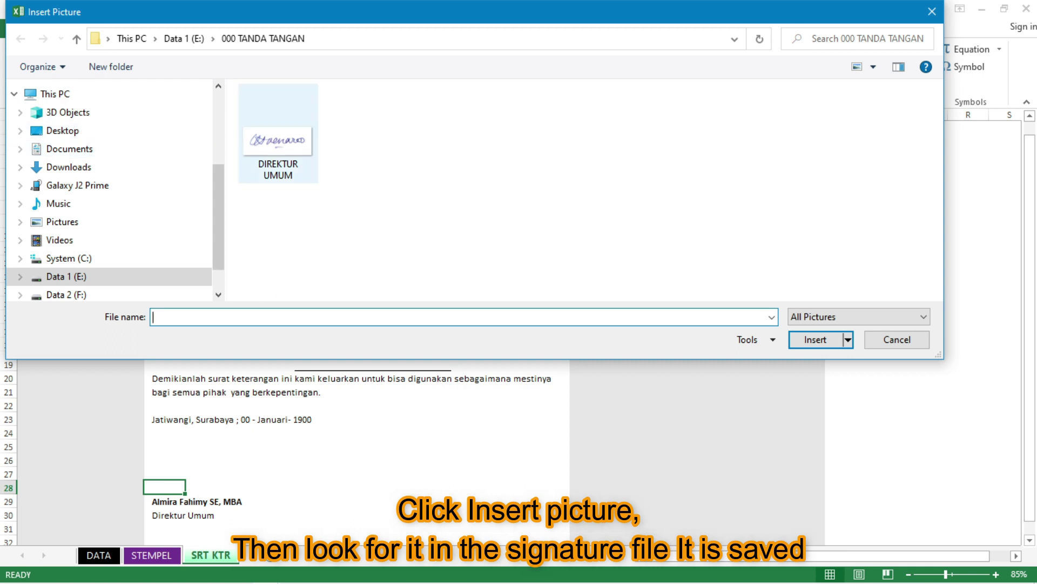
click(65, 276)
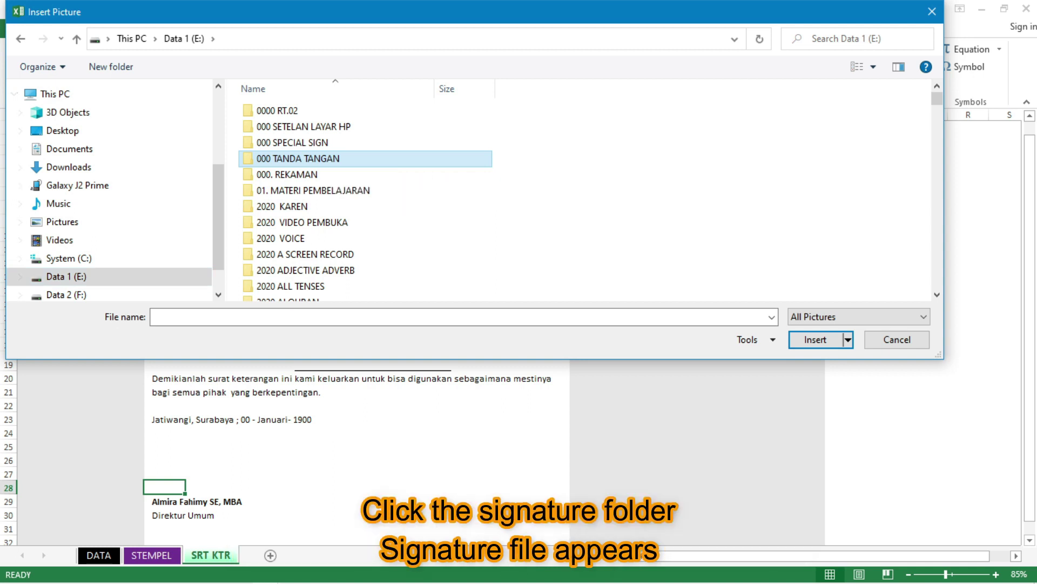
double_click(299, 158)
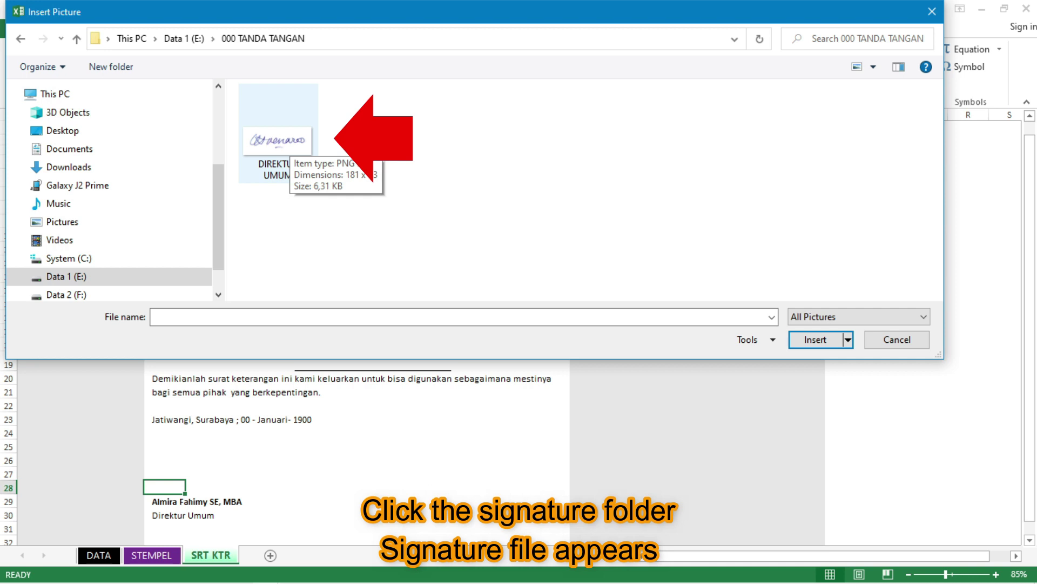
click(278, 143)
click(815, 339)
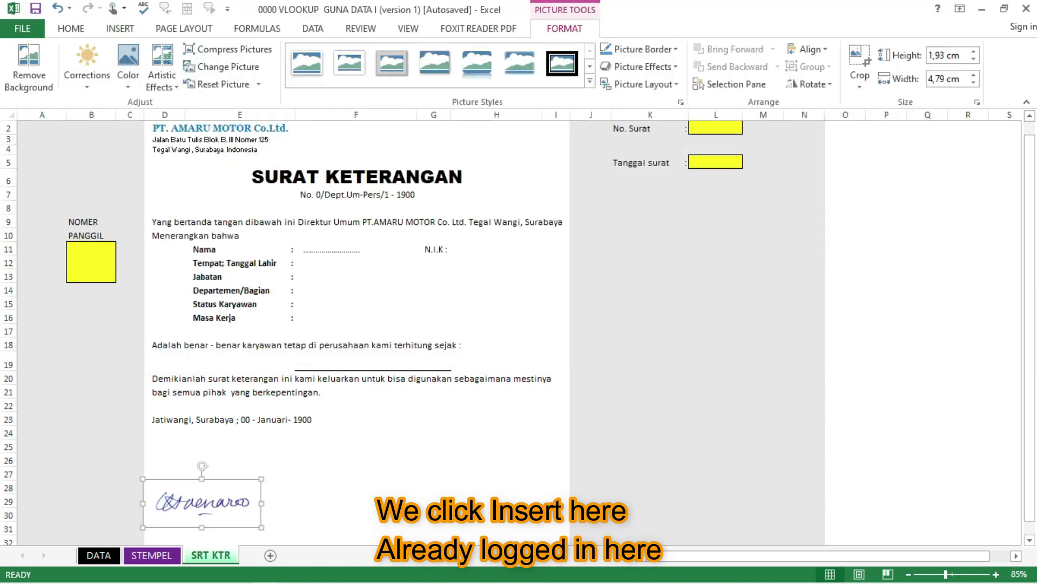
Make the signature's white background transparent and place it above the director's name.
drag(202, 503, 206, 466)
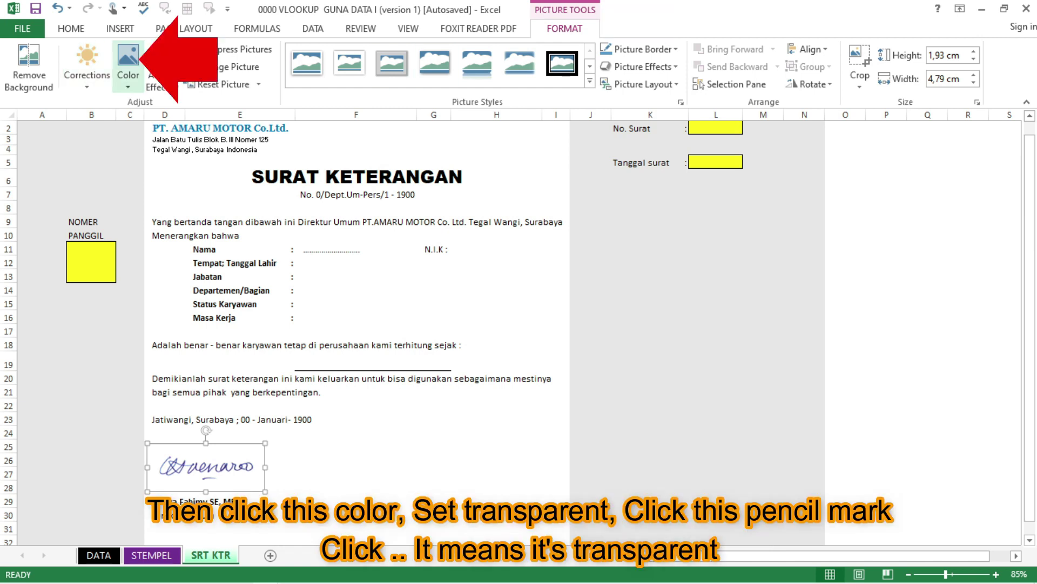
click(128, 68)
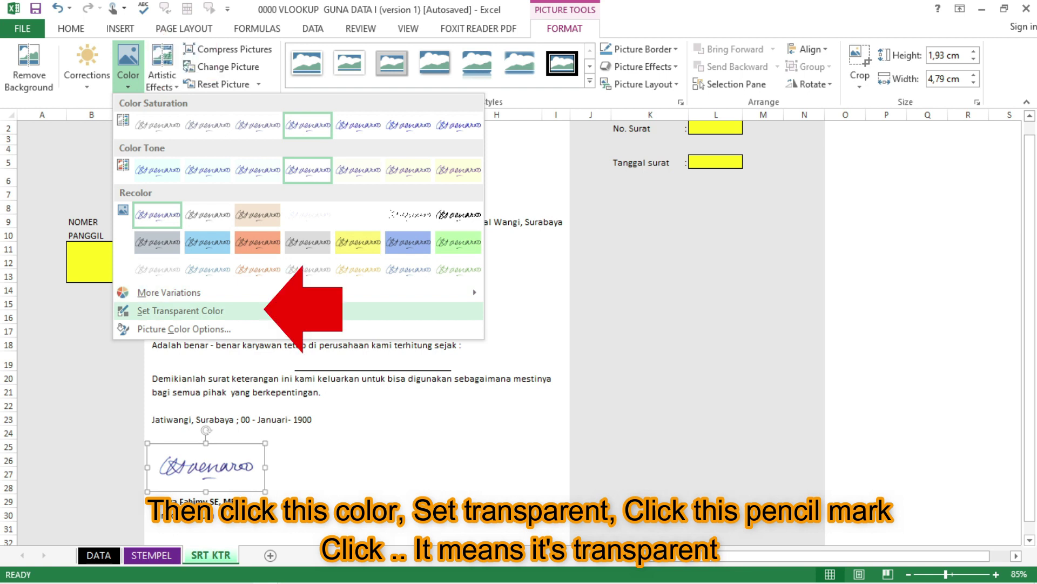
click(178, 311)
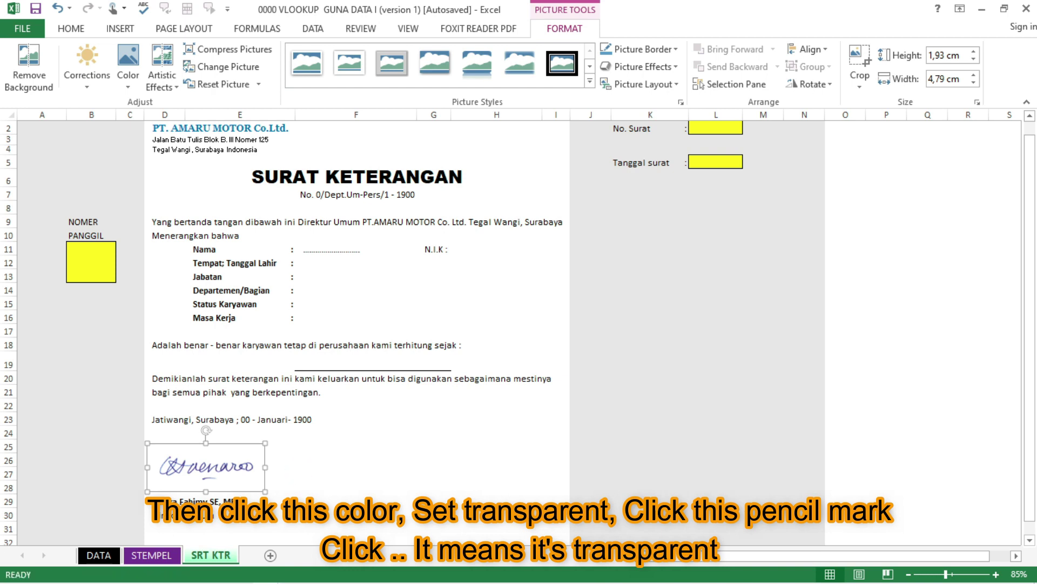
click(254, 476)
drag(219, 405, 195, 469)
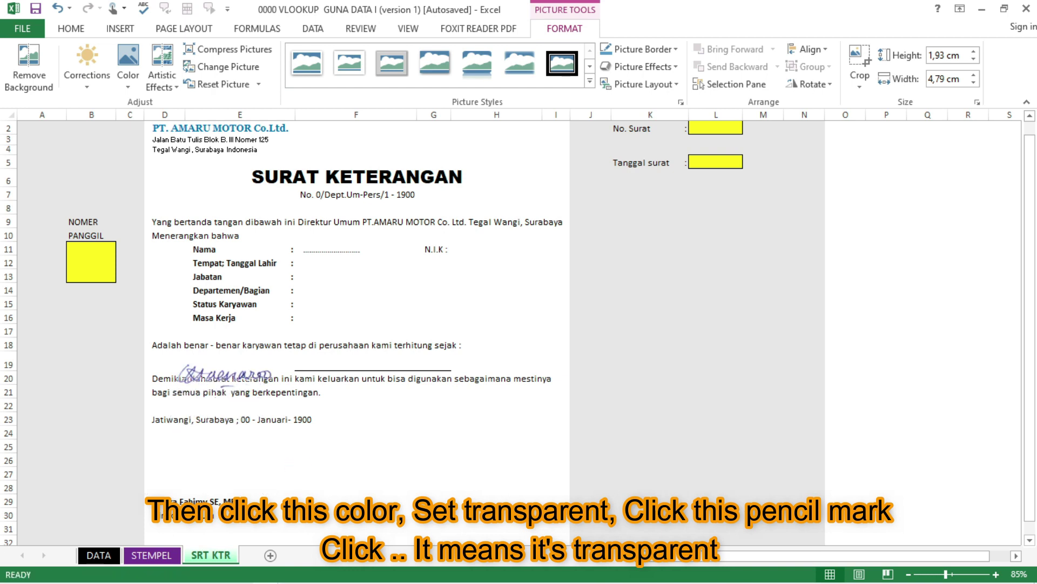
drag(195, 470, 198, 474)
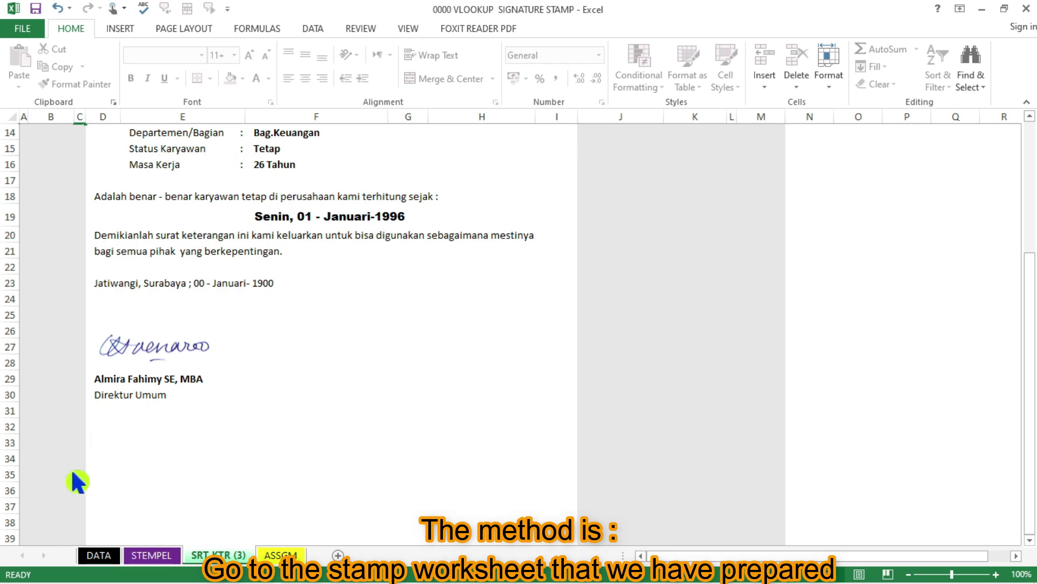
Copy the small PT. AMARU MOTOR stamp from the STEMPEL sheet, then return to SRT KTR (3).
click(154, 556)
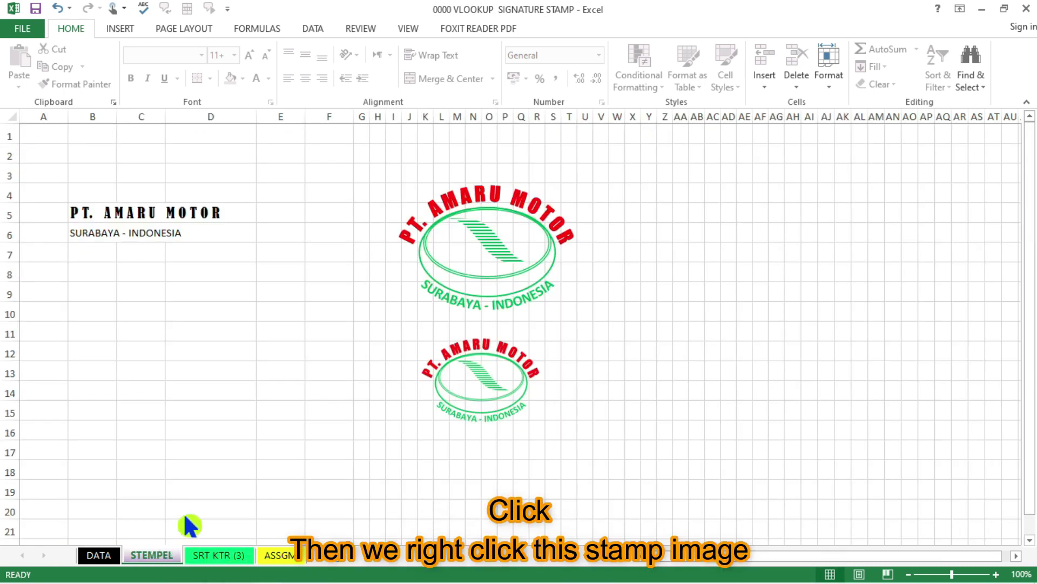
right_click(461, 385)
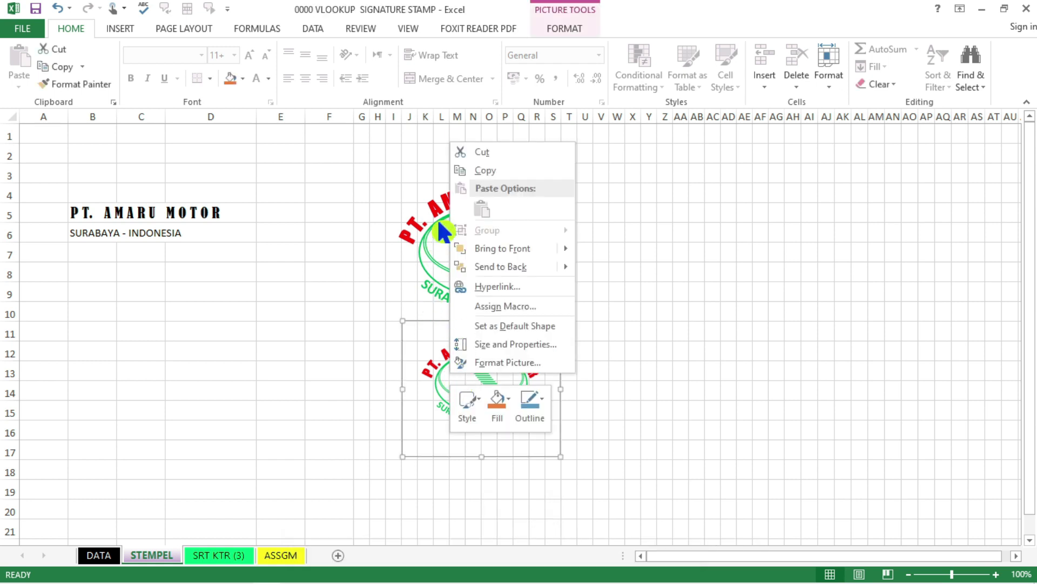
click(485, 171)
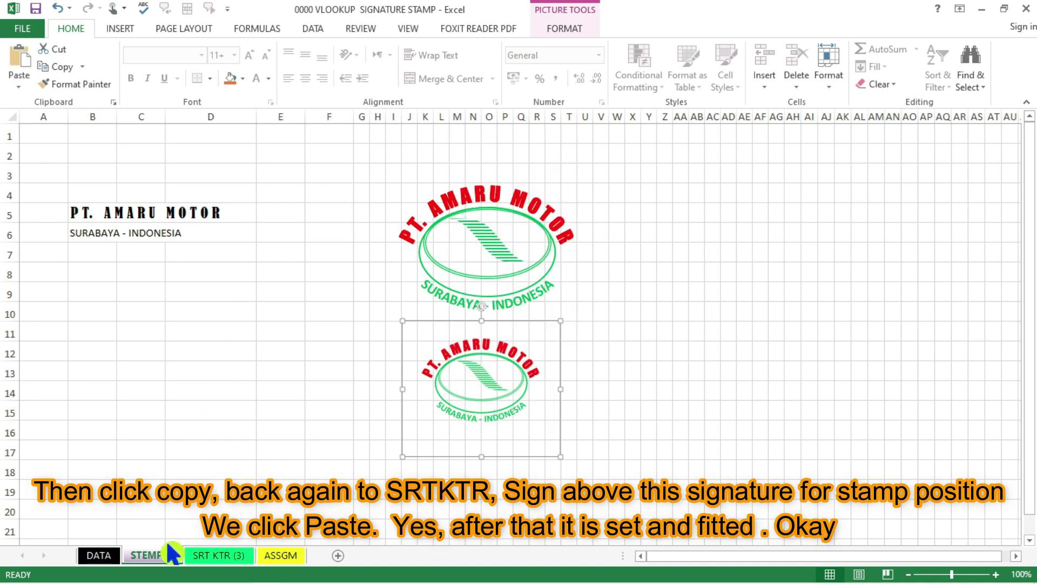
click(209, 557)
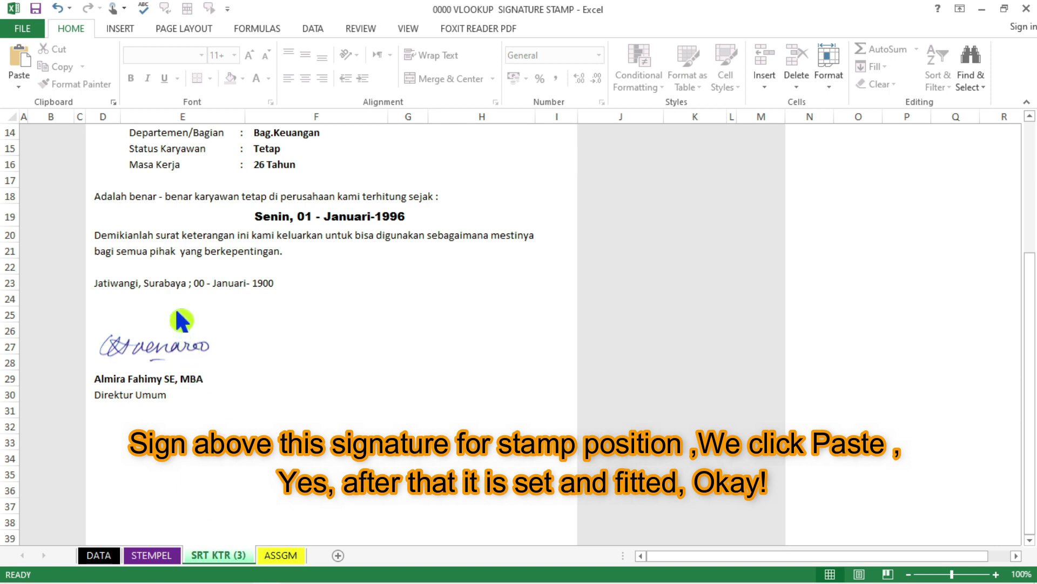
Paste the PT. AMARU MOTOR stamp and drag it up over the director's signature.
click(162, 352)
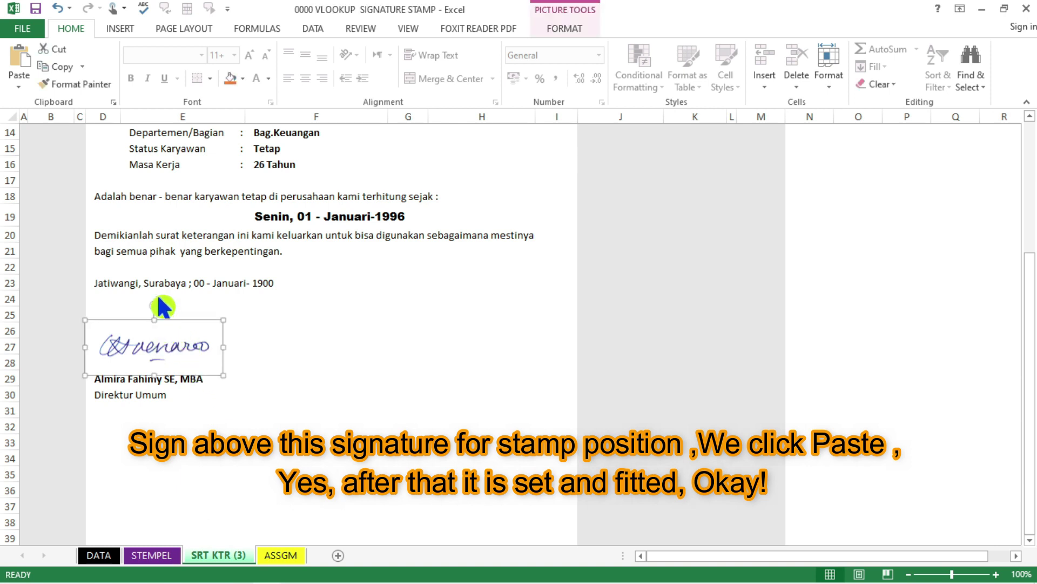
click(22, 62)
mouse_move(181, 381)
mouse_down()
mouse_move(168, 312)
mouse_move(154, 306)
mouse_up()
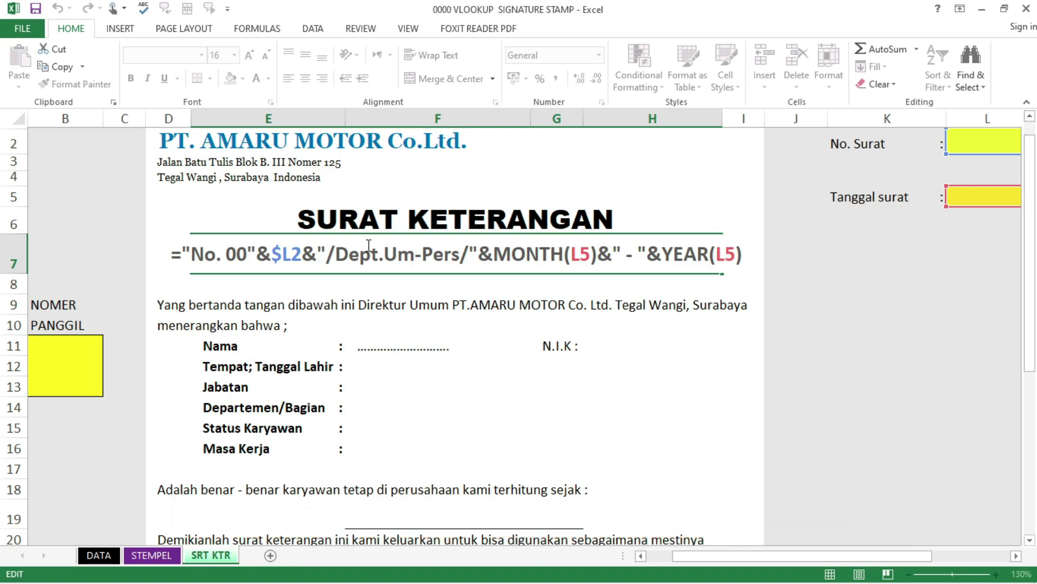
Enter ="No. 00"&$L$2&"/Dept.Um-Pers/"&MONTH(L5)&" - "&YEAR(L5) as the letter number in E7.
key(Right)
key(Right)
key(Right)
key(Right)
key(Right)
key(Right)
key(Right)
key(Right)
key(Right)
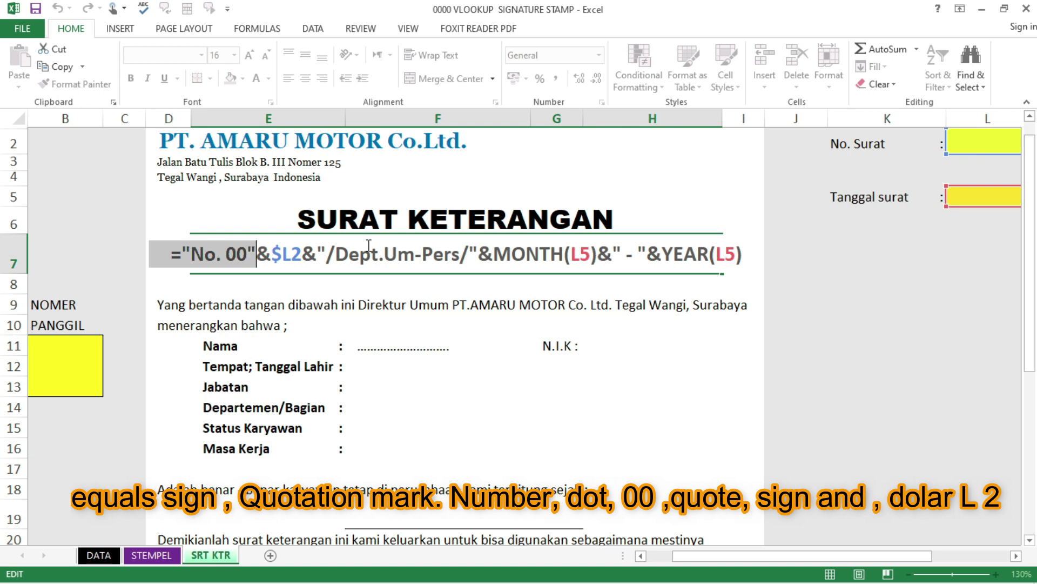
key(Right)
key(Right)
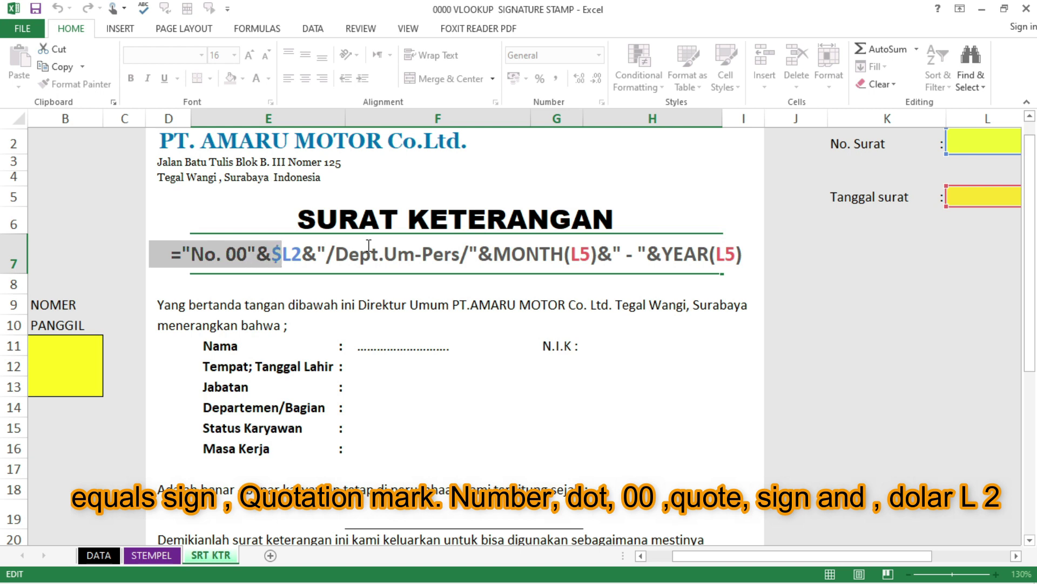
key(Right)
key(Right)
key(Right)
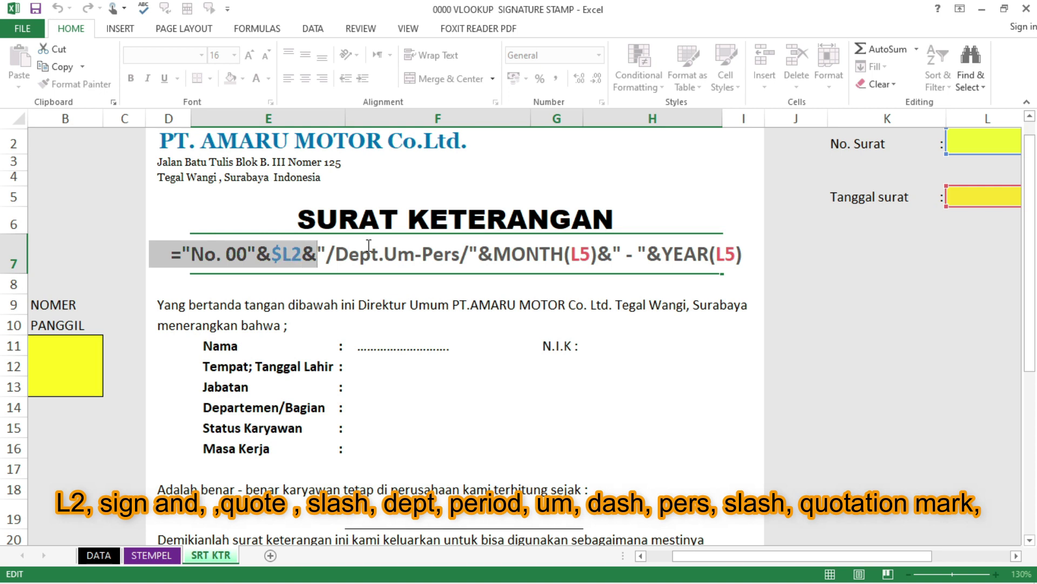
key(Right)
key(Right)
key(Right)
key(Right)
key(Right)
key(Right)
key(Right)
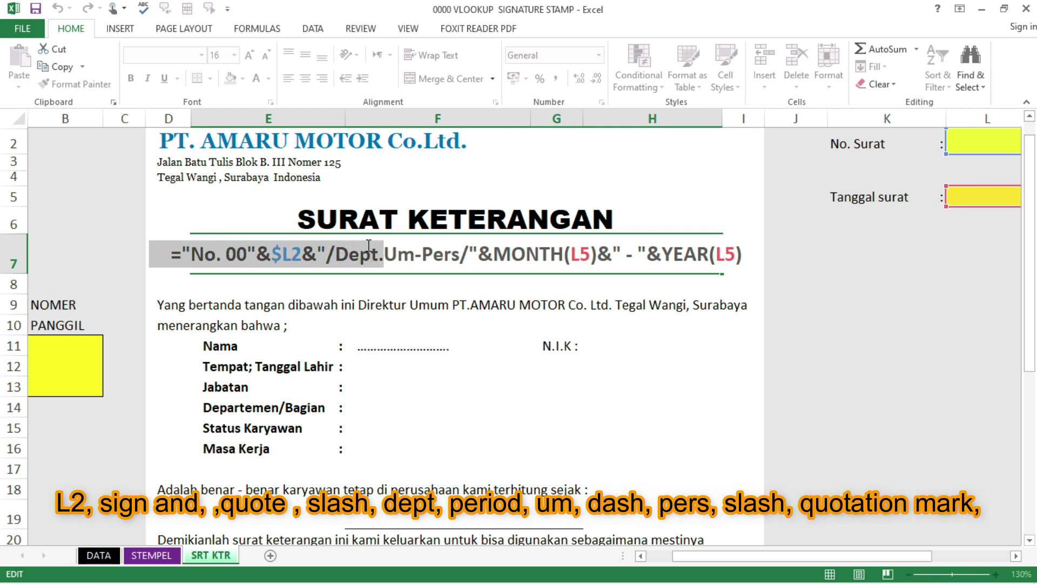
key(Right)
key(Right)
key(Right)
key(Right)
key(Right)
key(Right)
key(Right)
key(Right)
key(Right)
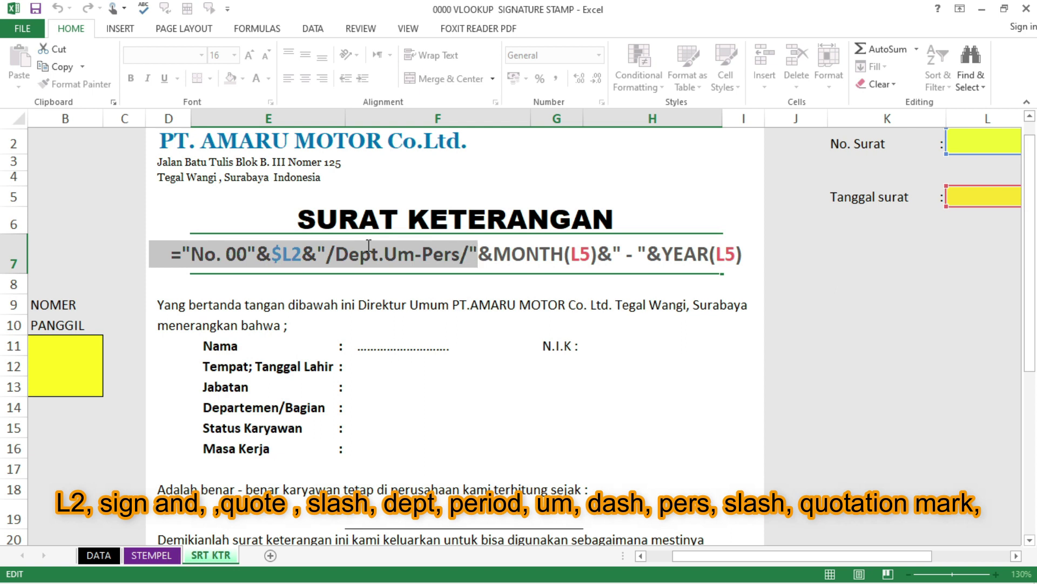
key(Right)
key(Right)
key(Right)
key(Right)
key(Right)
key(Right)
key(Right)
key(Right)
key(Right)
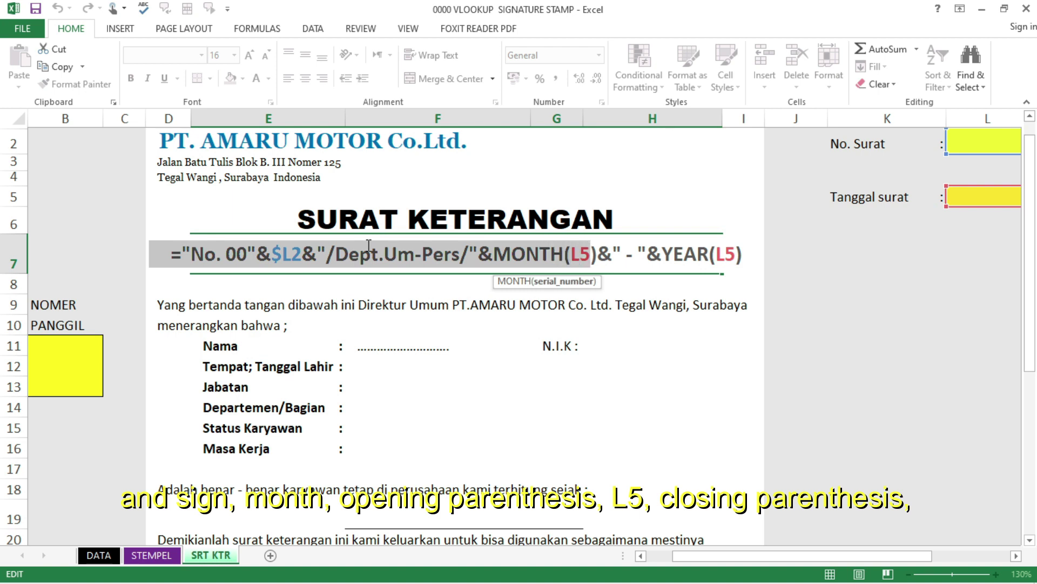
key(Right)
key(Right)
key(Right)
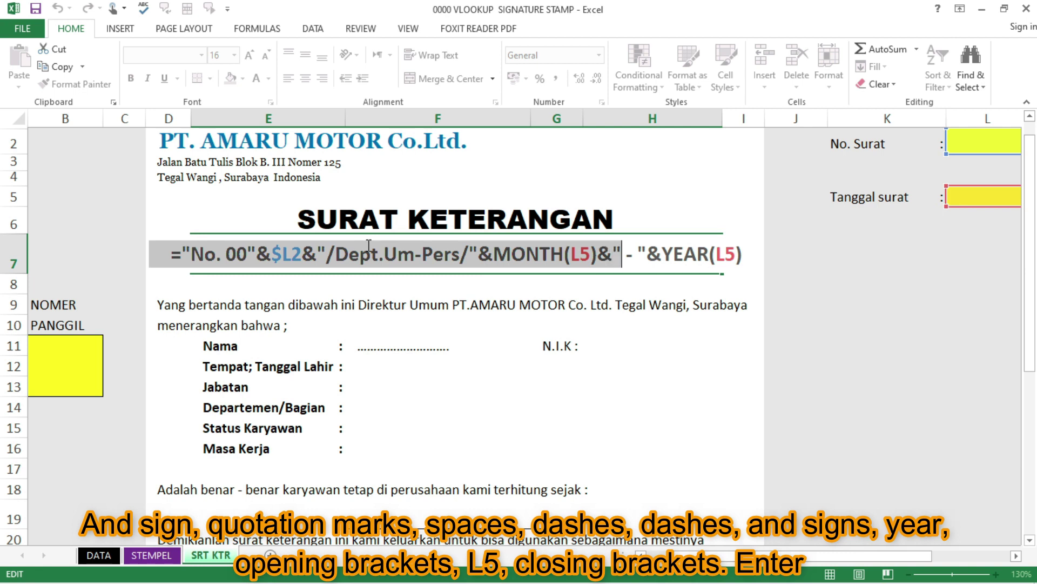
key(Right)
key(Right)
key(Right)
key(Right)
key(Right)
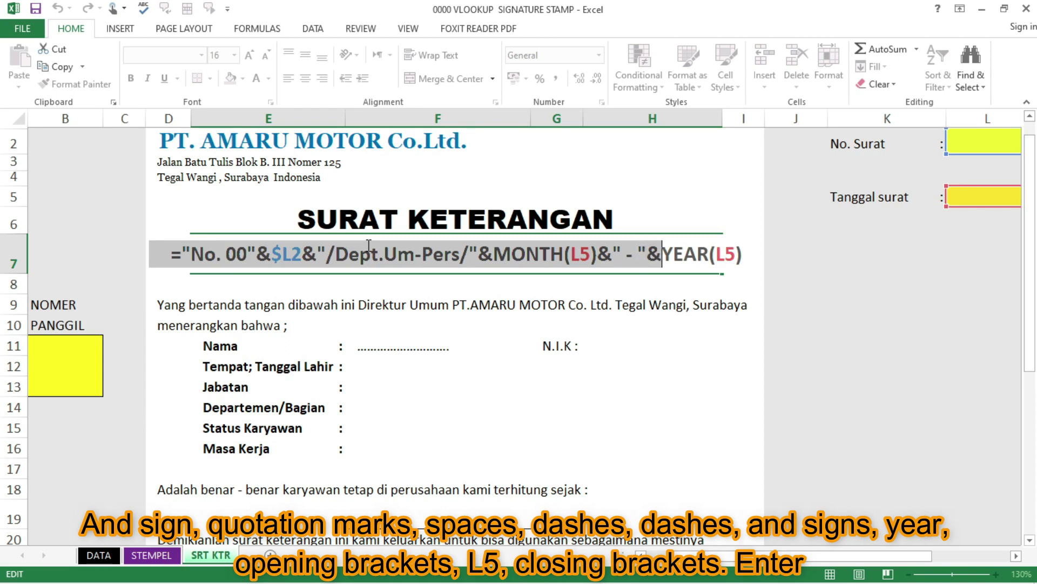
key(Right)
key(Right)
key(Right)
key(Right)
key(Right)
key(Right)
key(Right)
key(Right)
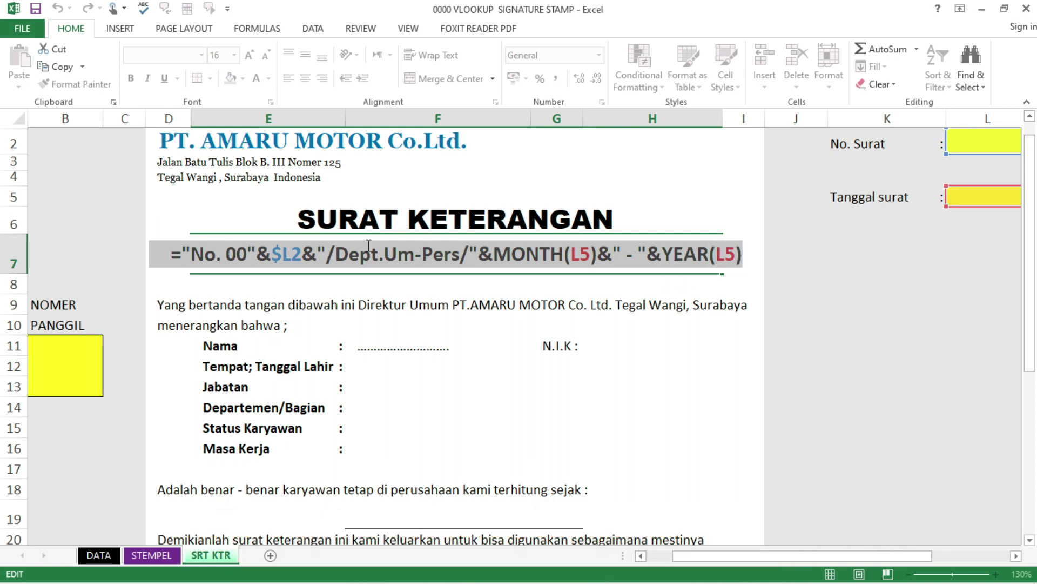
key(Return)
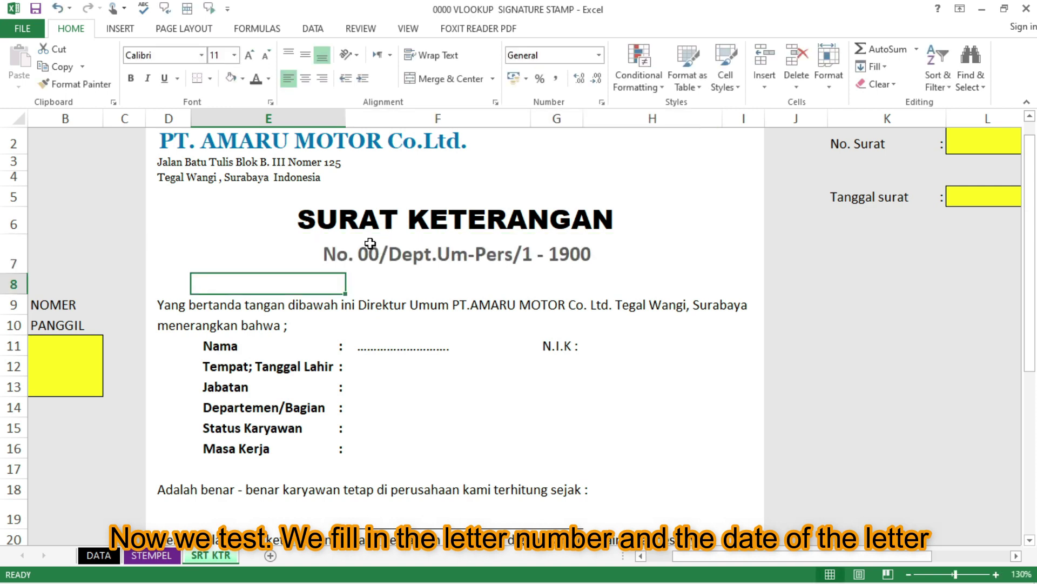
Enter letter number 15 in L2 and letter date 15/02/2021 in L5.
click(981, 140)
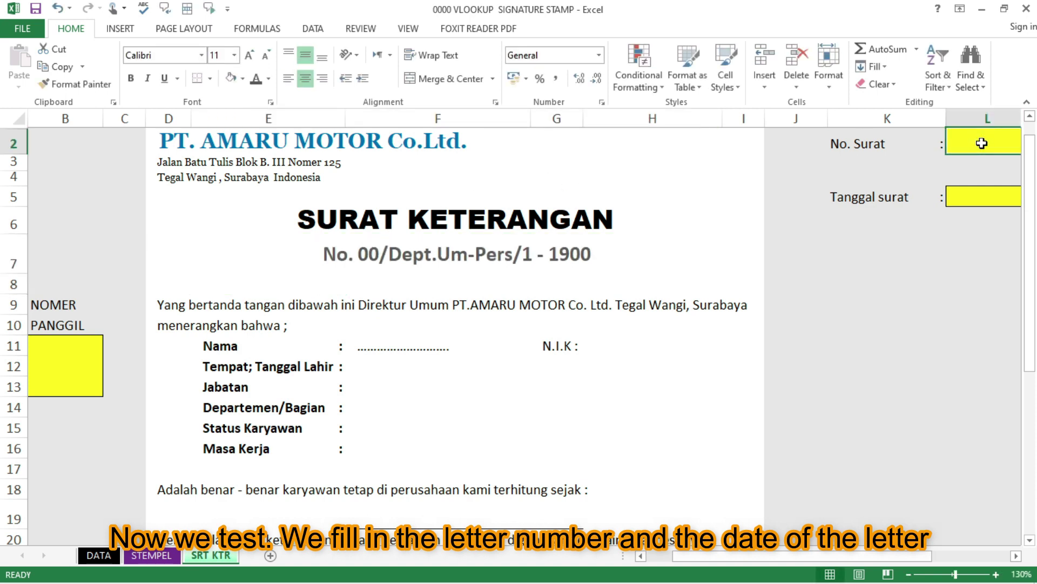
text(15)
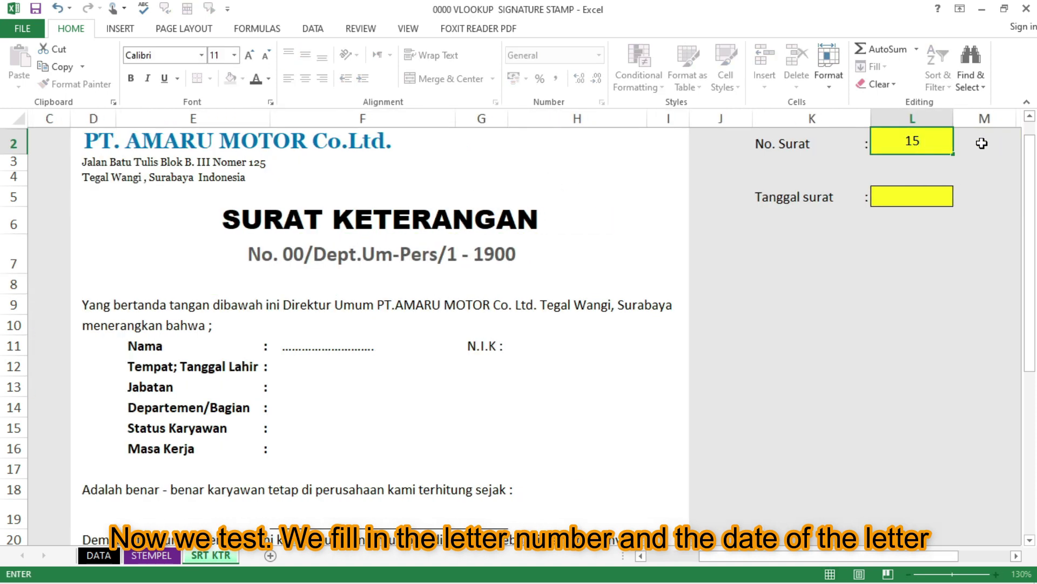
key(Return)
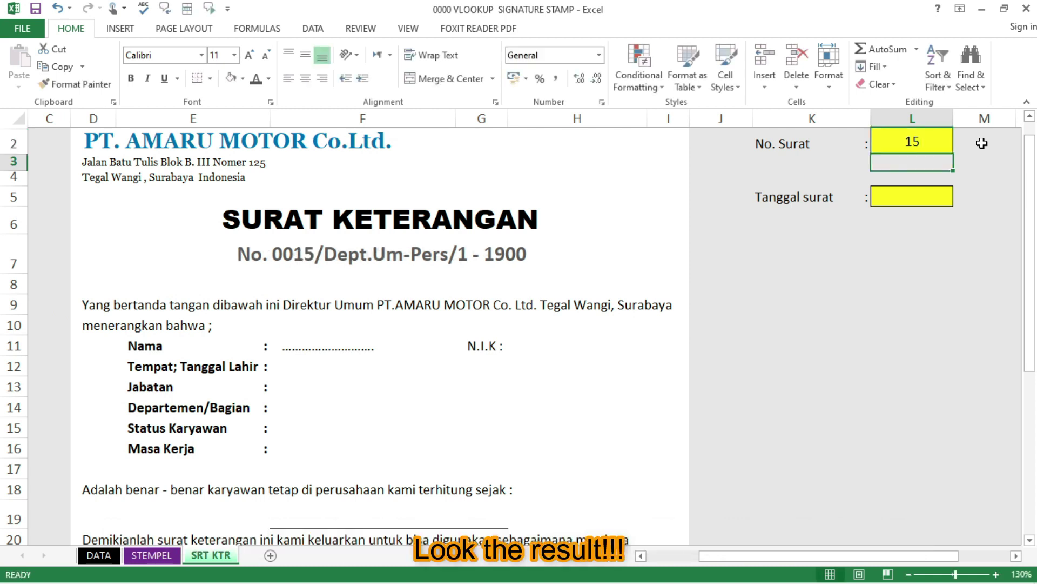
key(Down)
key(Down)
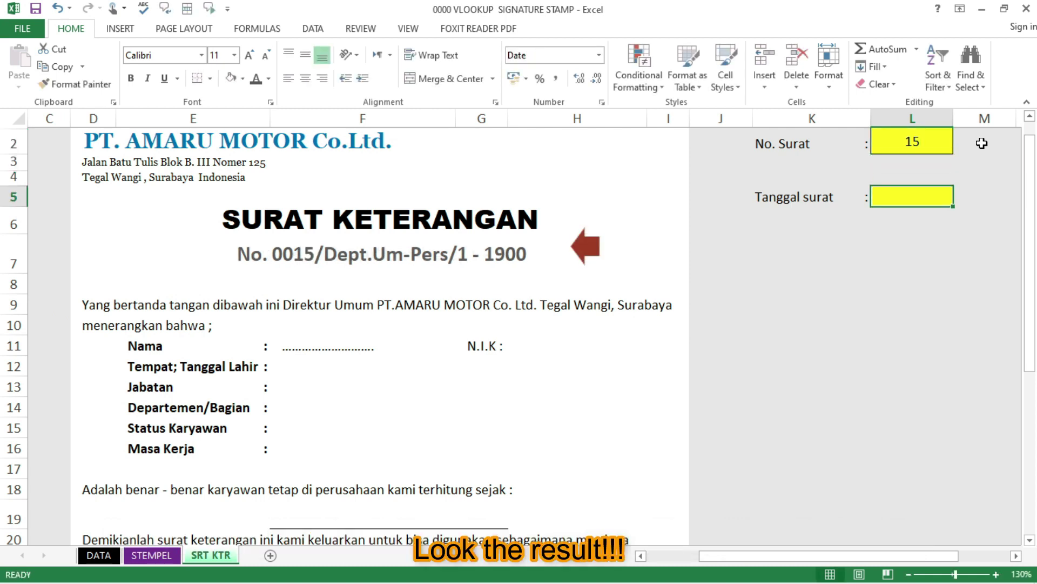
text(15/)
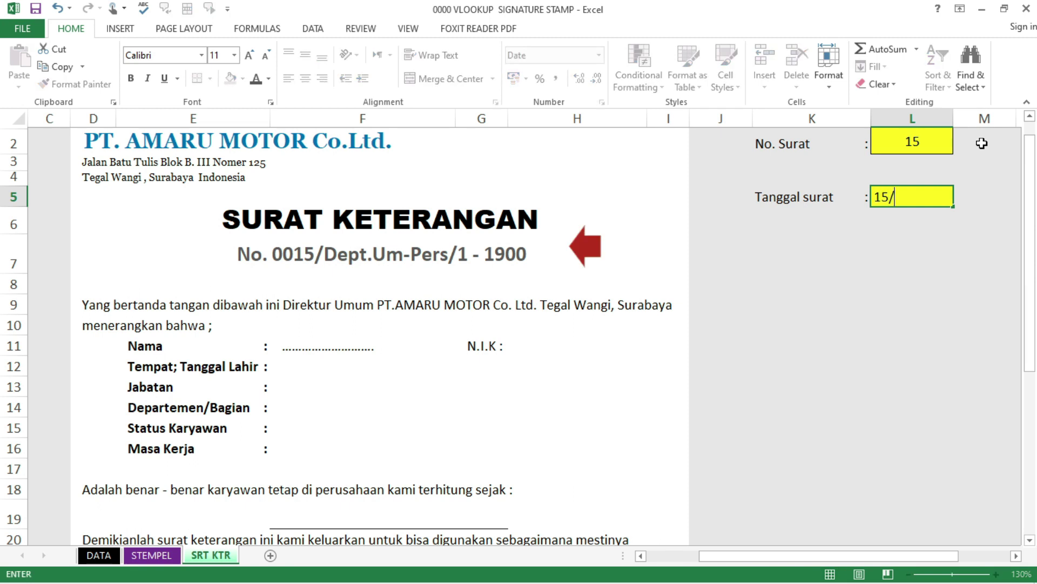
text(02/2021)
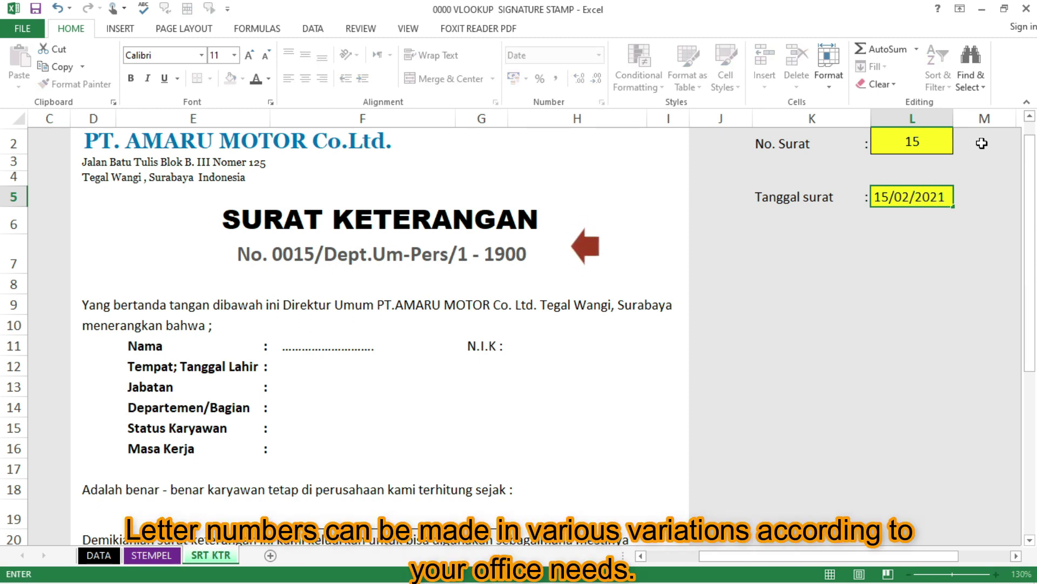
key(Return)
Check that E7 now reads No. 0015/Dept.Um-Pers/2 - 2021.
key(Left)
key(Down)
key(Right)
key(Right)
key(Right)
key(Left)
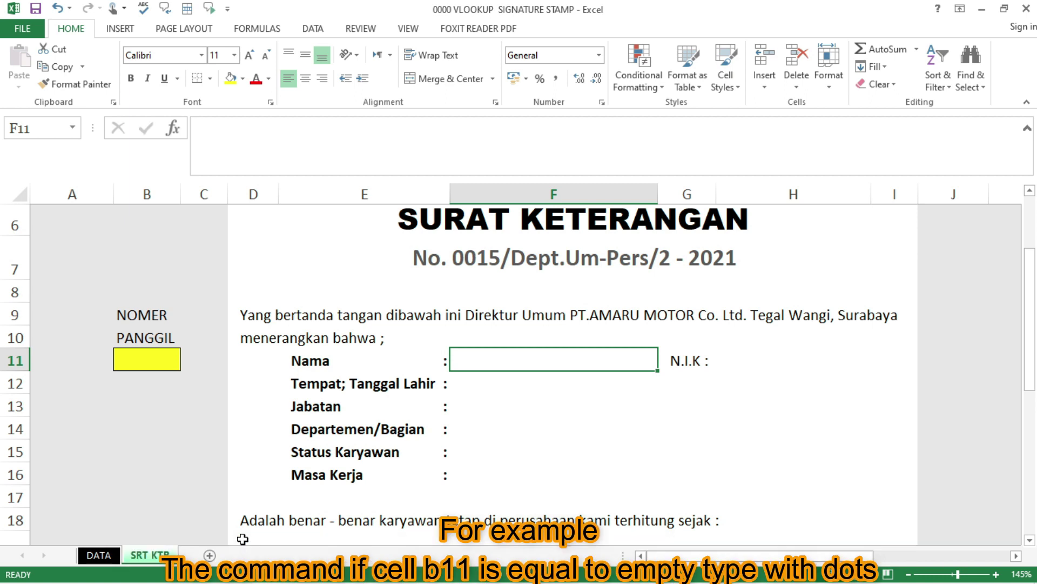
In F11 start =IF(B11="";"................";VLOOKUP(B11; showing dots when B11 is empty.
key(F2)
key(F2)
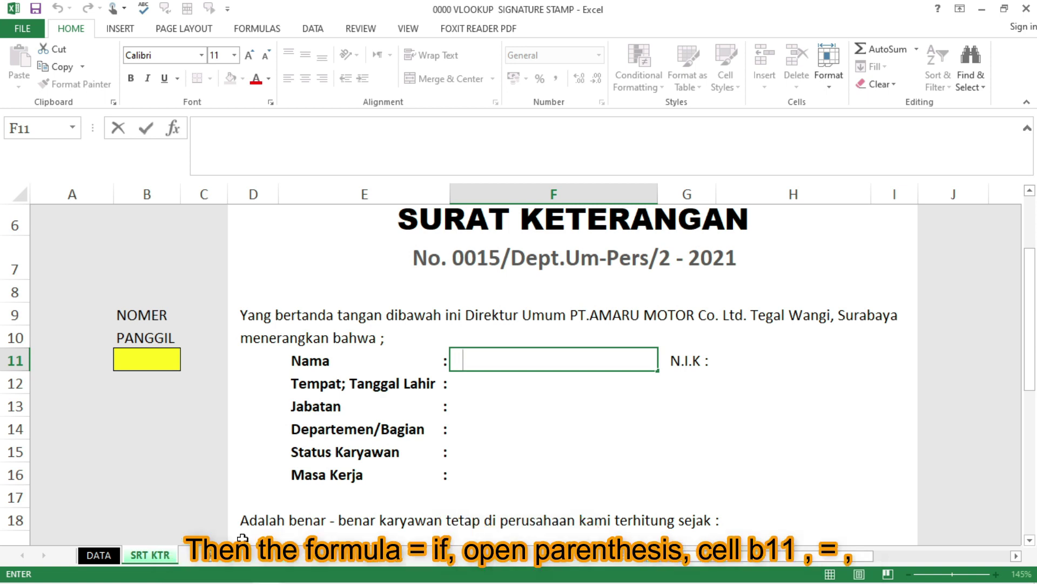
text(=I)
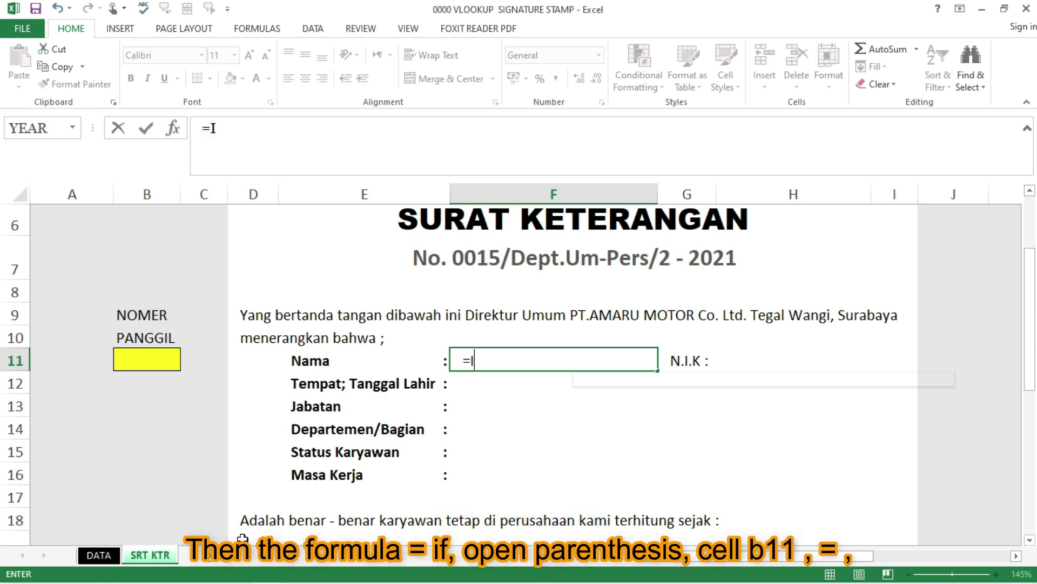
text(F()
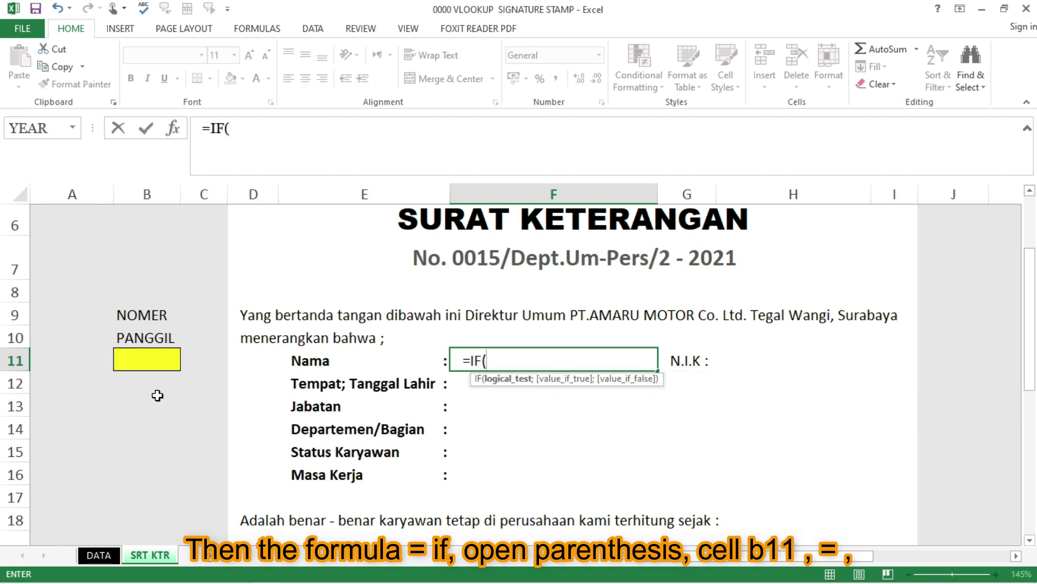
click(155, 366)
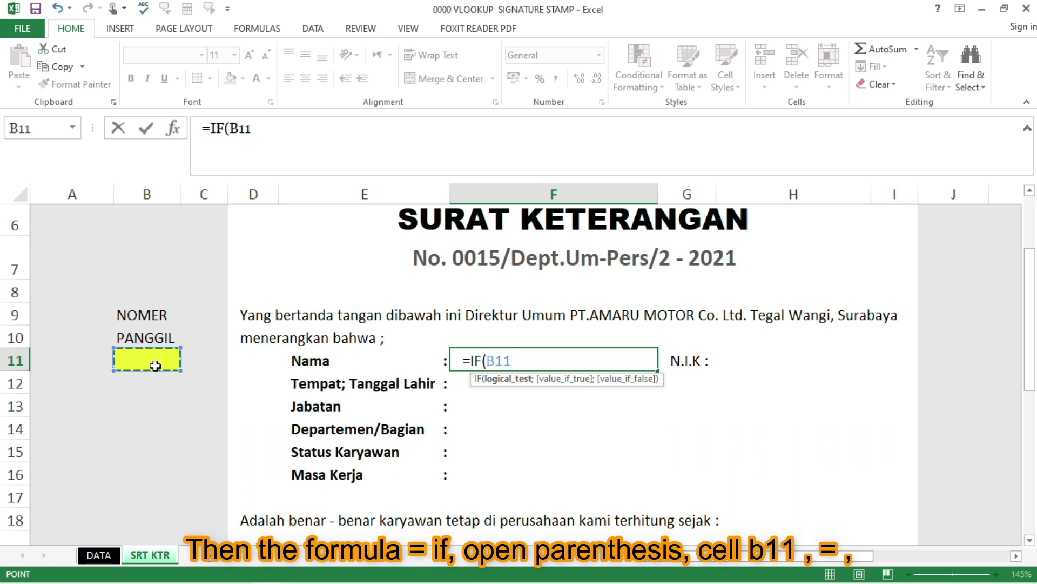
text(=")
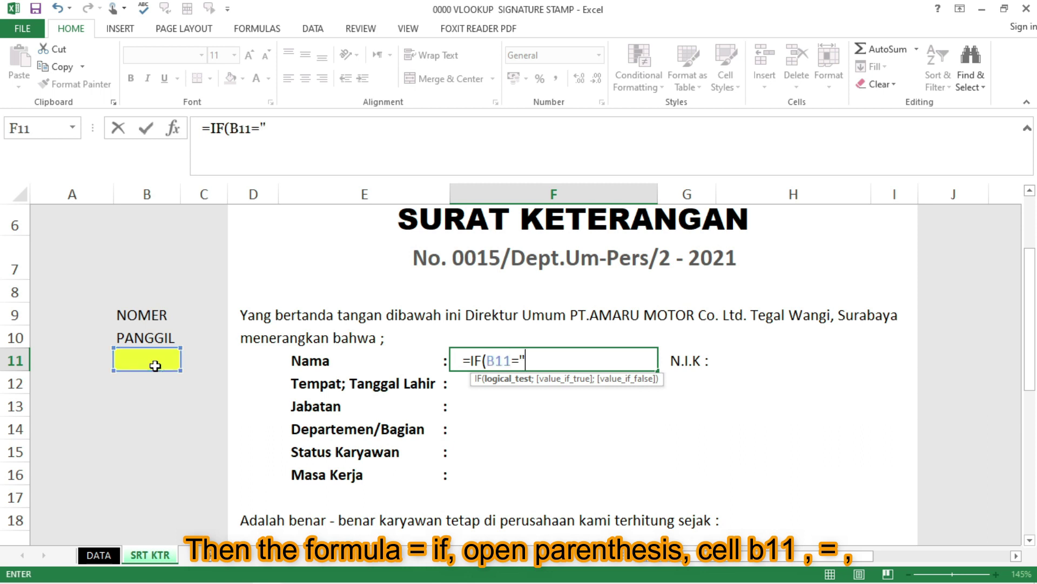
text(")
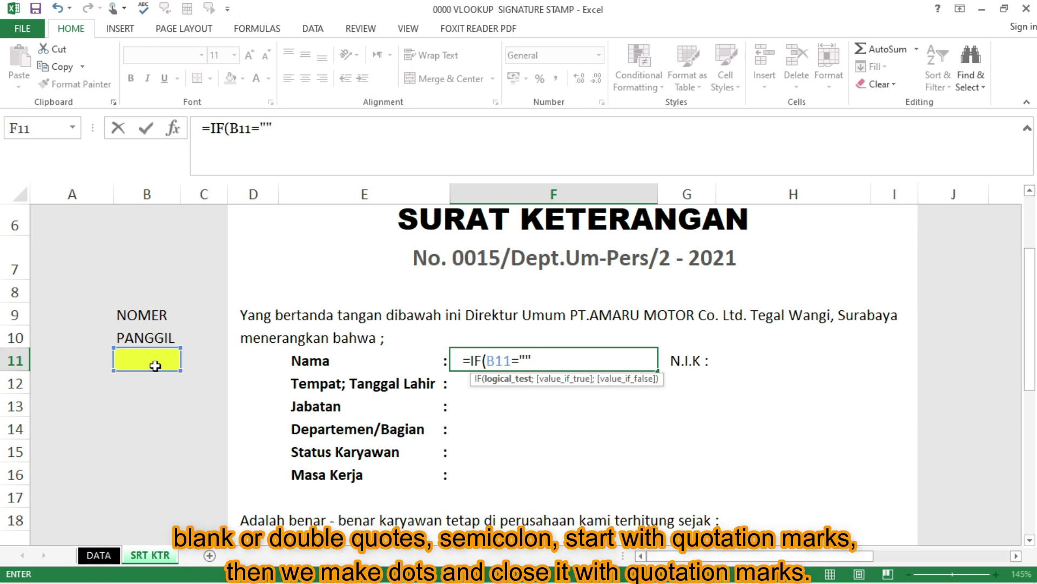
text(;)
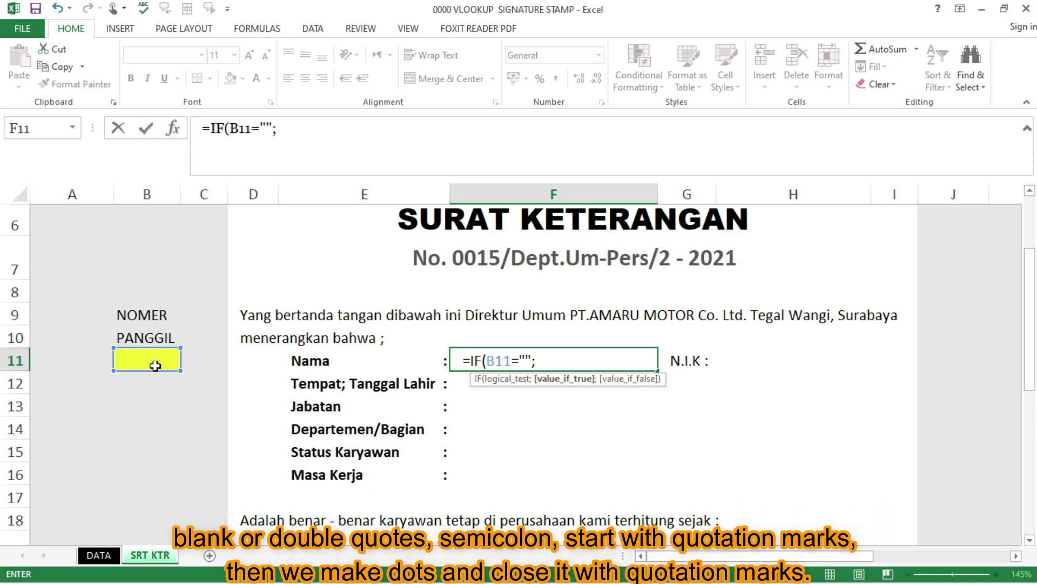
text("...............)
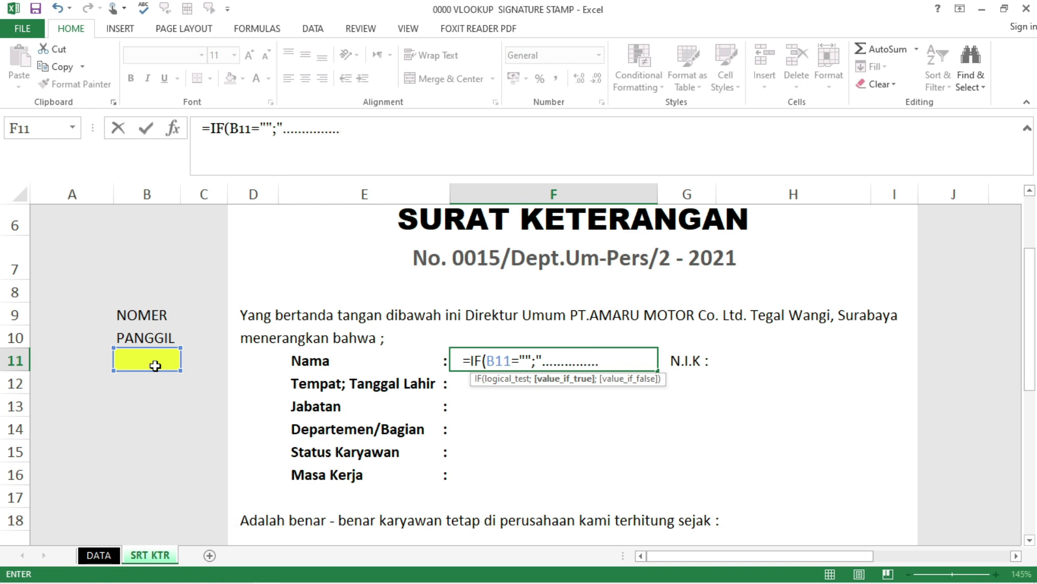
text(..)
text(")
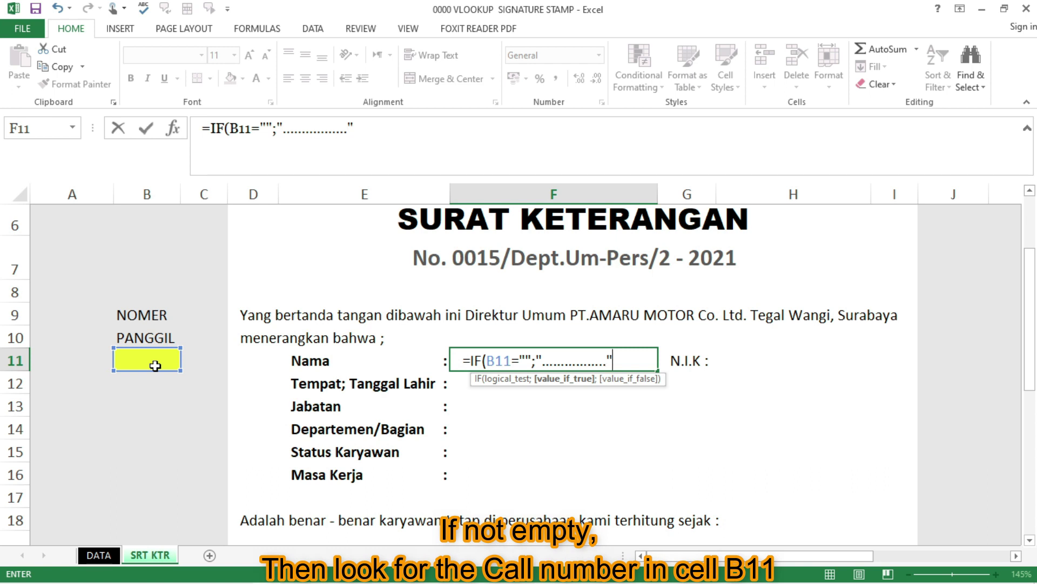
text(;)
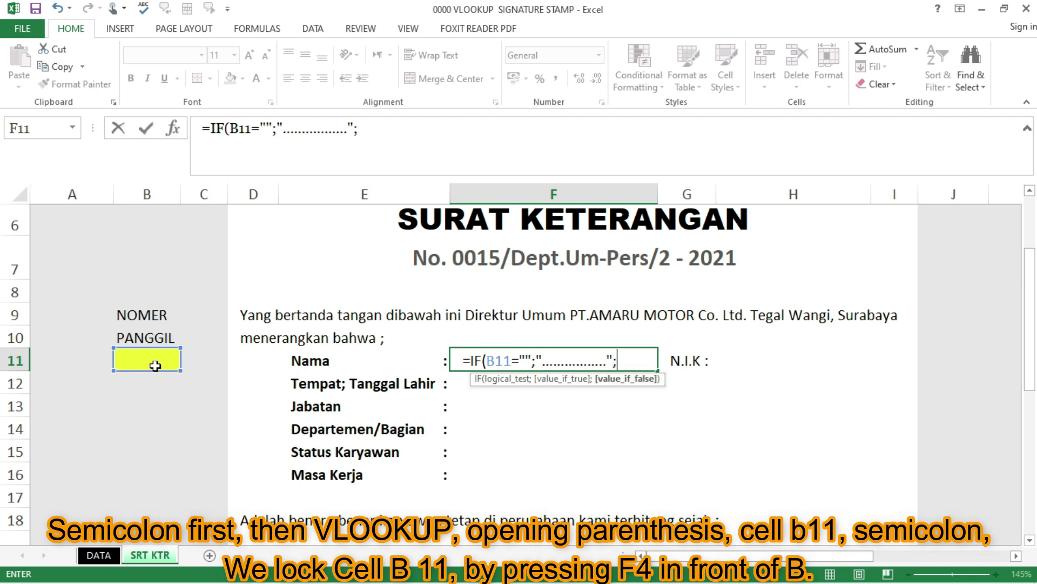
text(V)
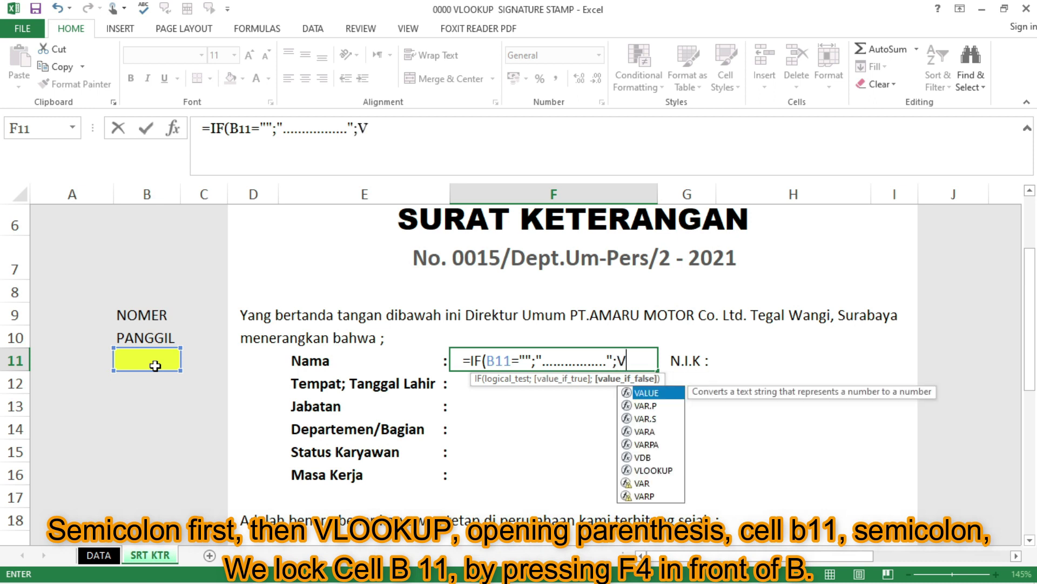
text(LOOKUP)
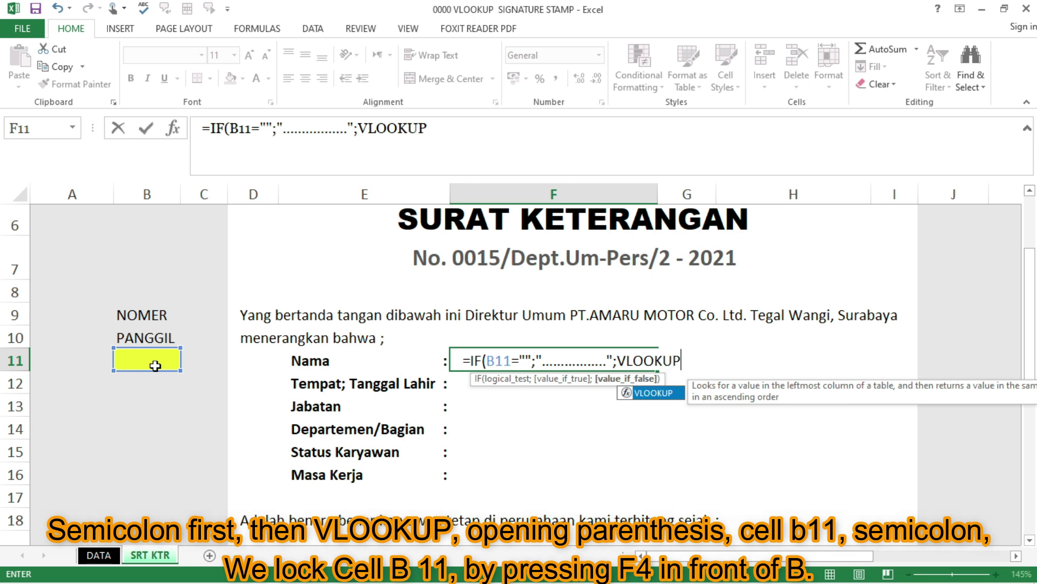
text(()
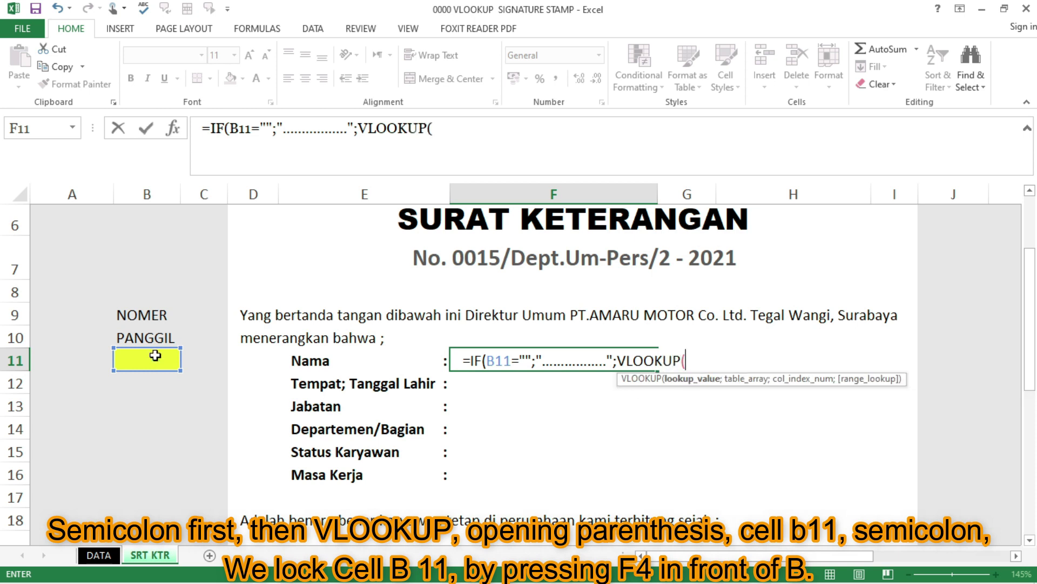
click(159, 355)
text(;)
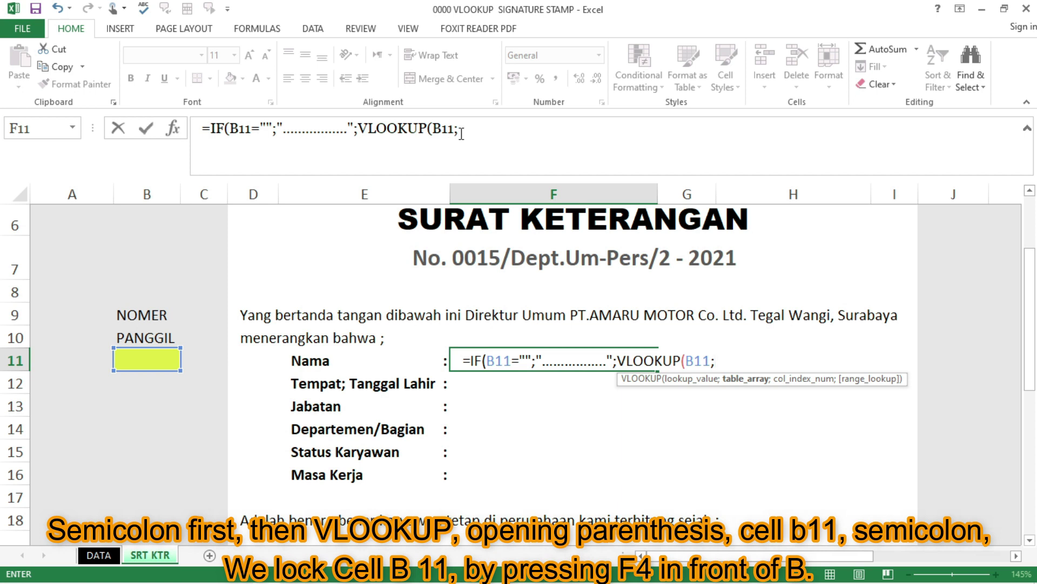
Make both B11 references in the formula absolute as $B$11.
click(461, 132)
key(Left)
key(Left)
key(Left)
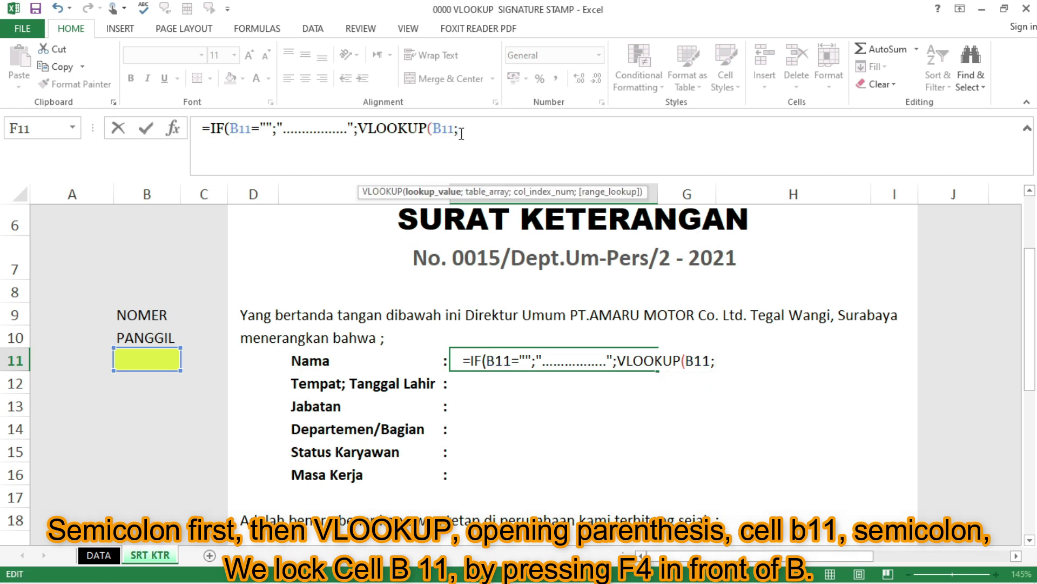
key(F4)
key(Left)
key(Left)
key(Left)
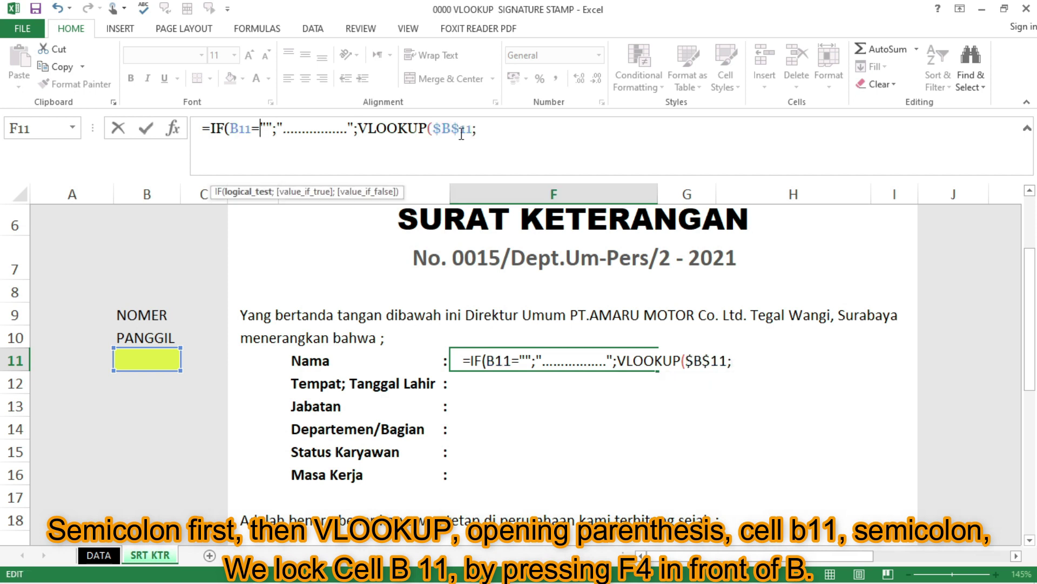
key(F4)
key(Right)
key(Right)
key(Right)
key(Right)
key(Right)
key(Right)
key(Right)
key(Right)
key(Right)
key(Left)
key(Left)
key(Left)
key(Left)
key(Right)
key(Right)
key(Left)
key(Left)
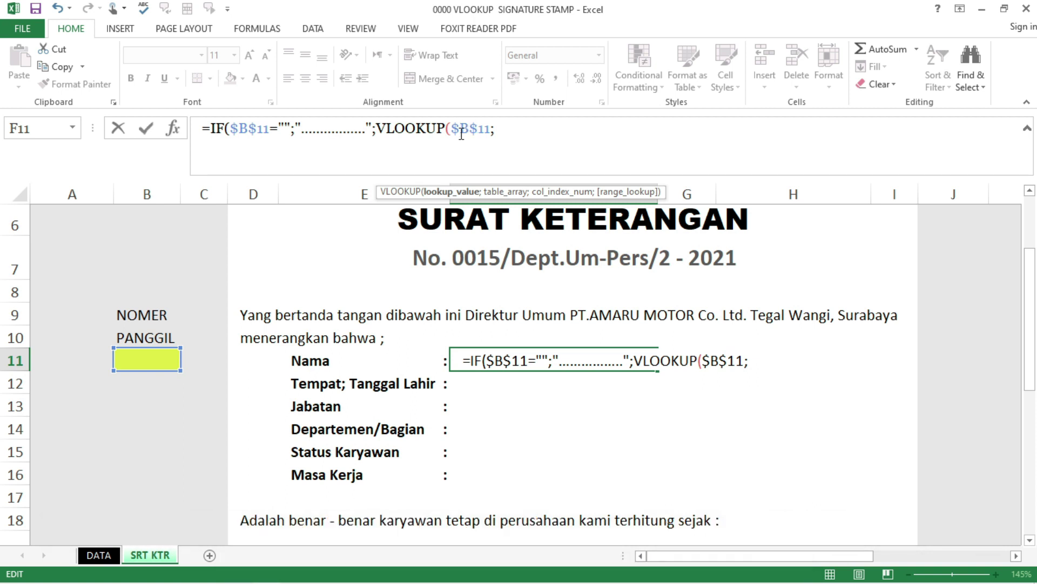
key(Right)
key(Right)
key(Right)
key(Right)
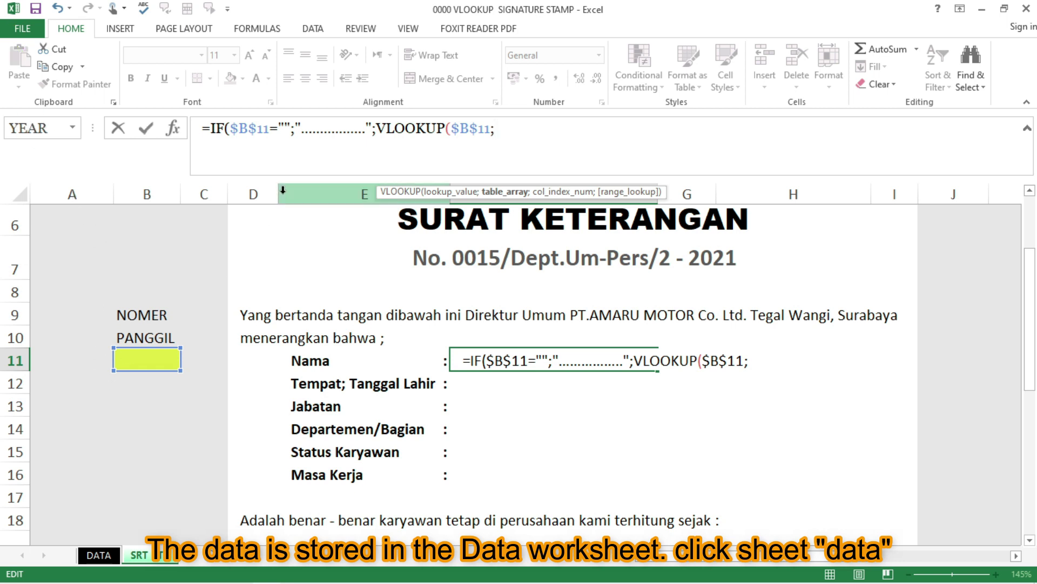
Use DATA!B4:N126 as the lookup table and finish the formula with ;3;FALSE)).
click(99, 557)
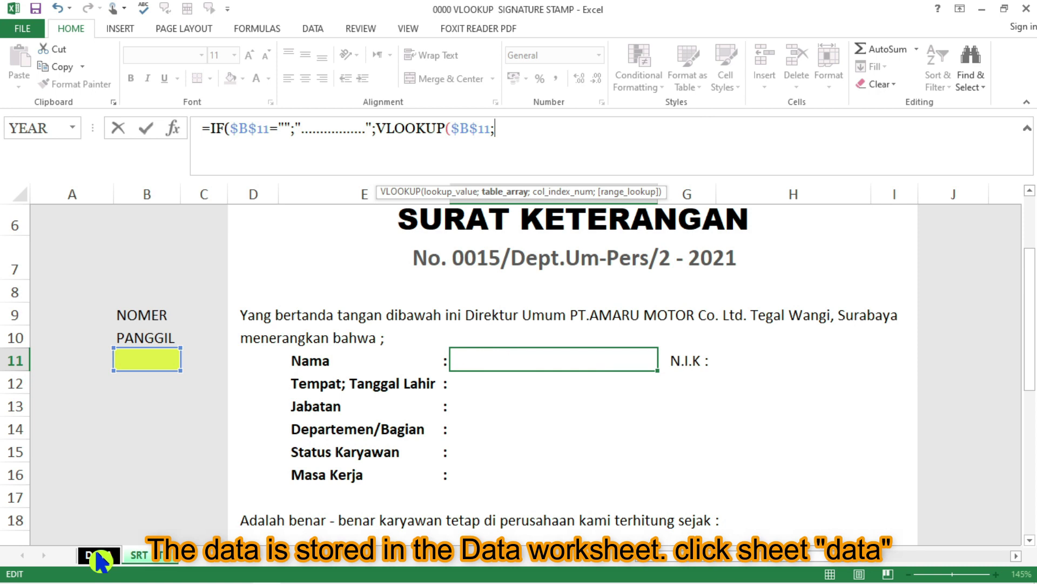
click(99, 557)
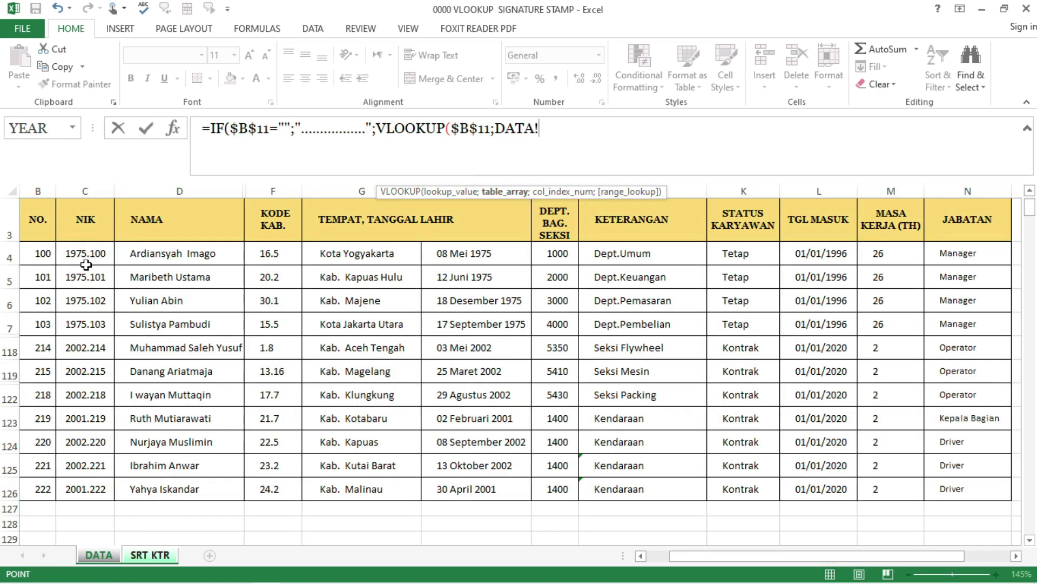
click(38, 256)
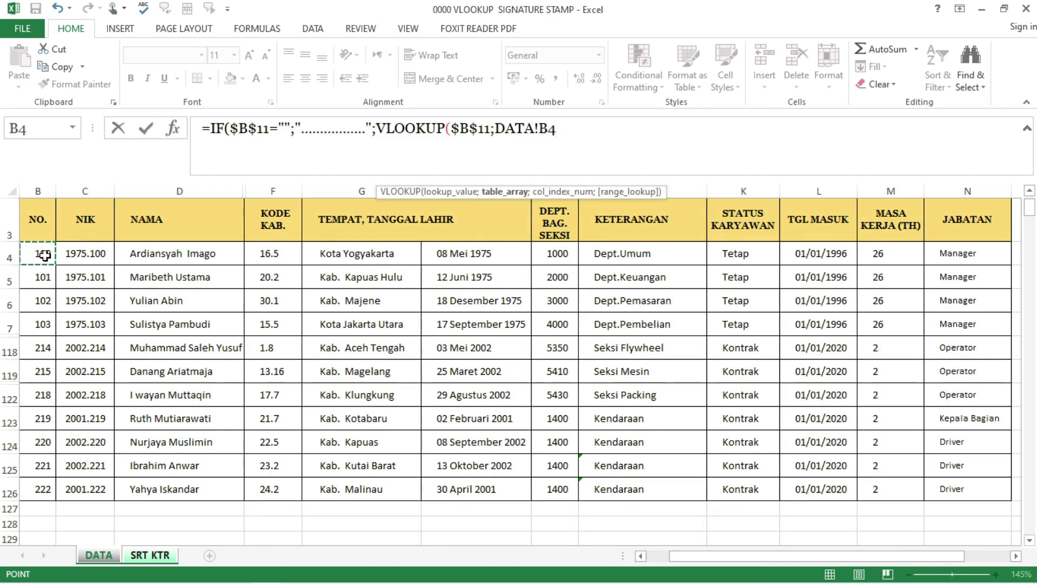
key(shift+Right)
key(shift+Right)
key(shift+Right)
key(shift+Right)
key(shift+Right)
key(shift+Right)
key(shift+Right)
key(shift+Right)
key(shift+Right)
key(shift+Right)
key(shift+Right)
key(shift+Down)
key(shift+Down)
key(shift+Down)
key(shift+Down)
key(shift+Down)
key(shift+Down)
key(shift+Down)
key(shift+Down)
key(shift+Down)
key(shift+Down)
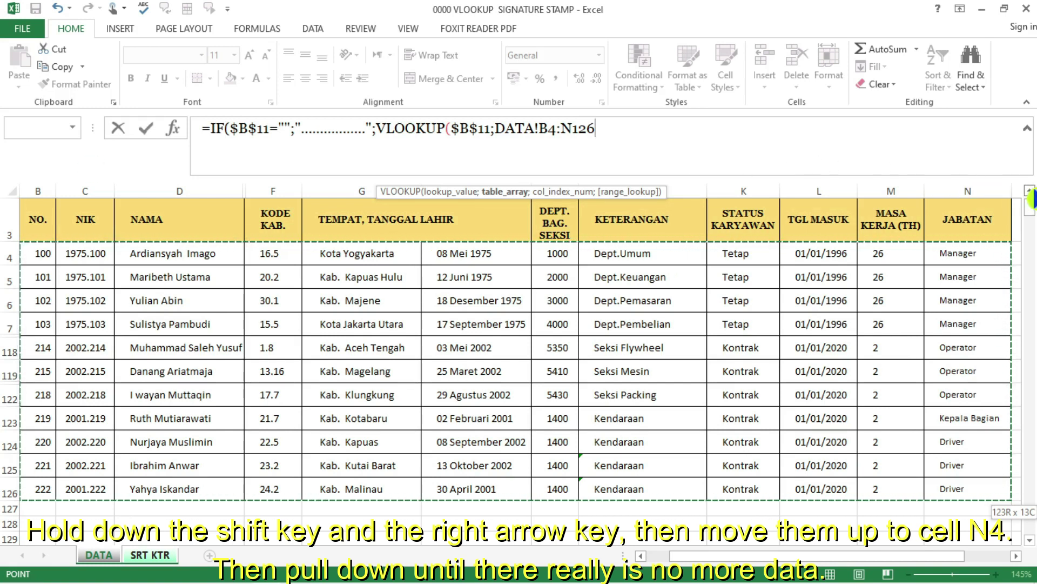
scroll(1031, 199, up, 1)
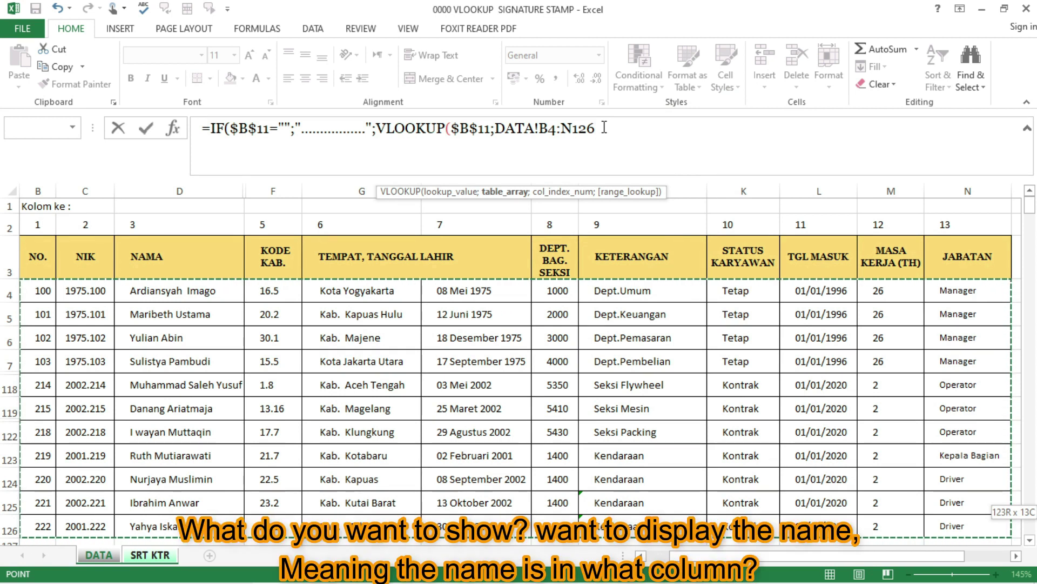
text(;3)
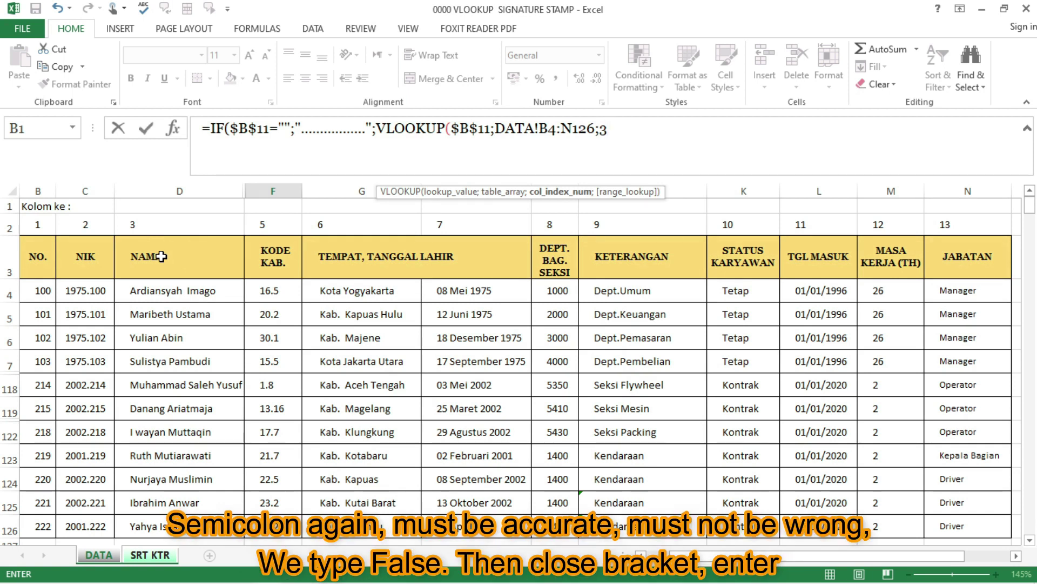
text(;)
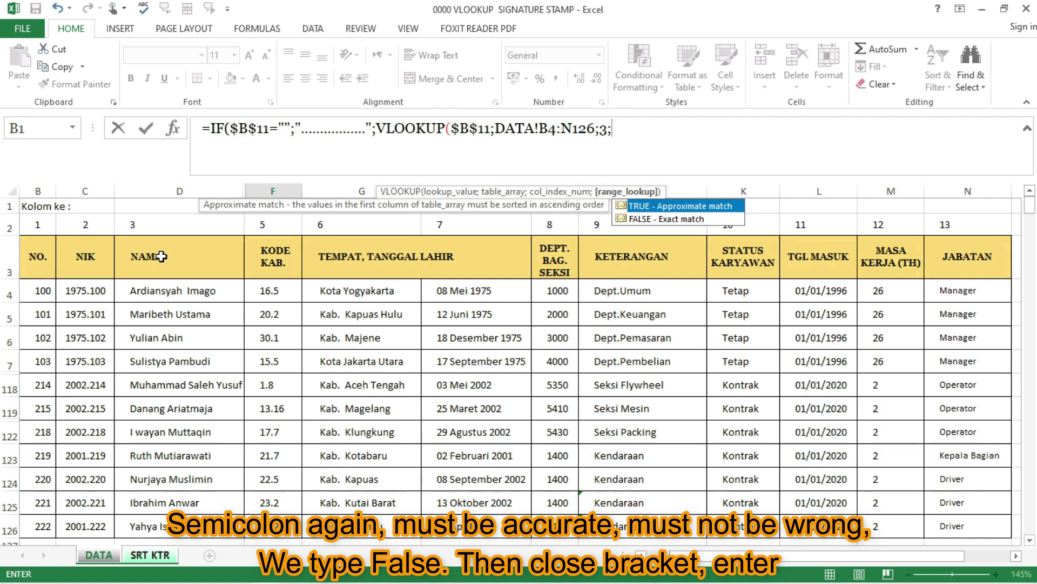
text(FALSE)))
Commit the Nama formula in F11, then lock its lookup range as DATA!$B$4:$N$126.
key(Return)
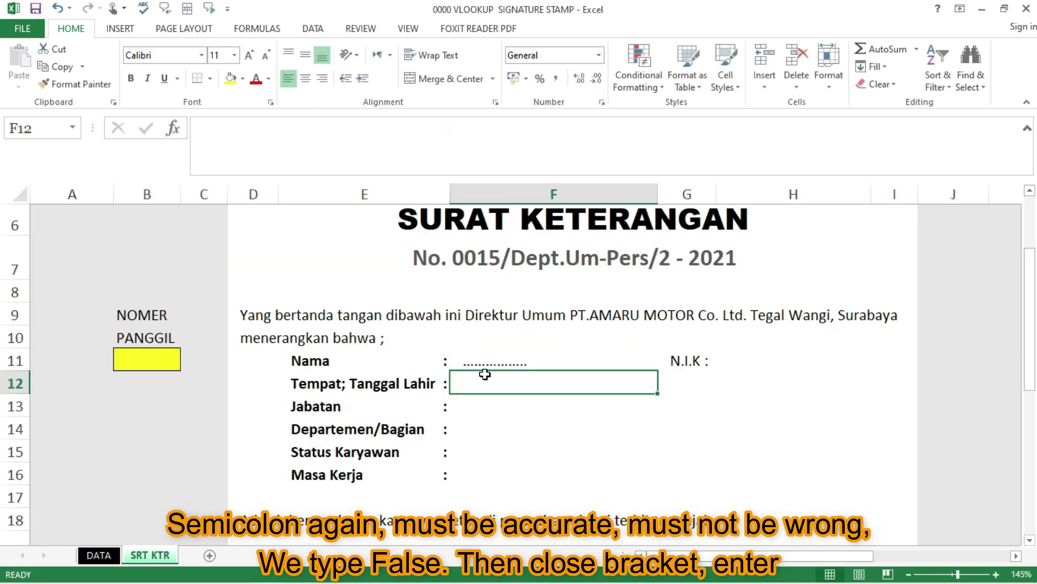
click(497, 363)
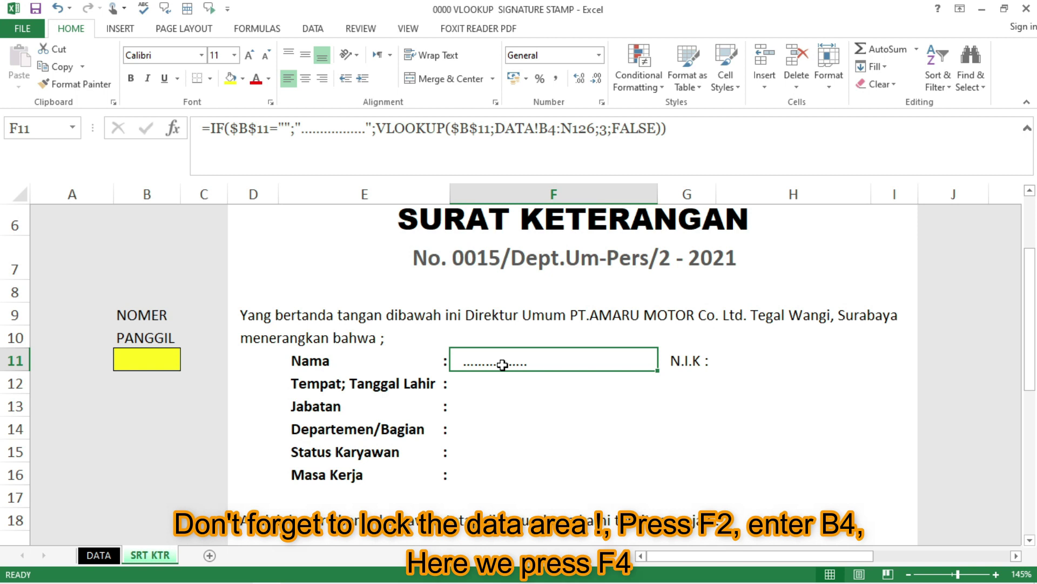
key(F2)
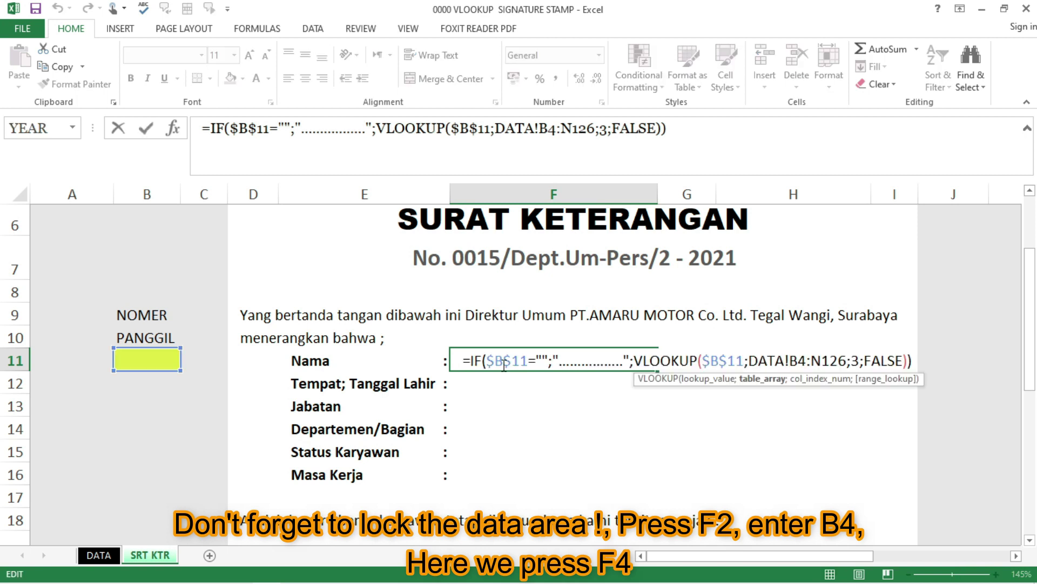
key(F4)
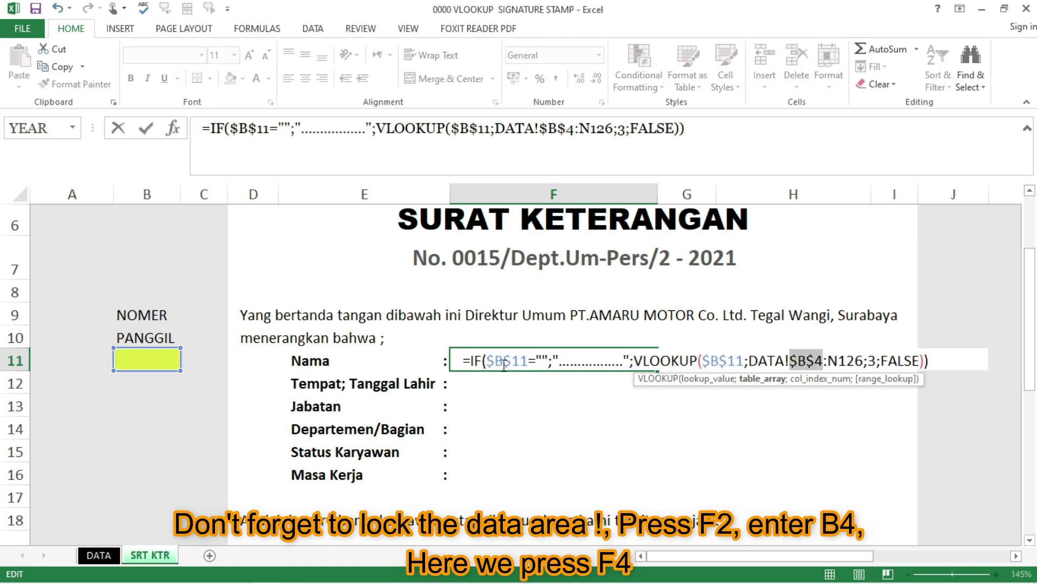
key(Right)
key(Right)
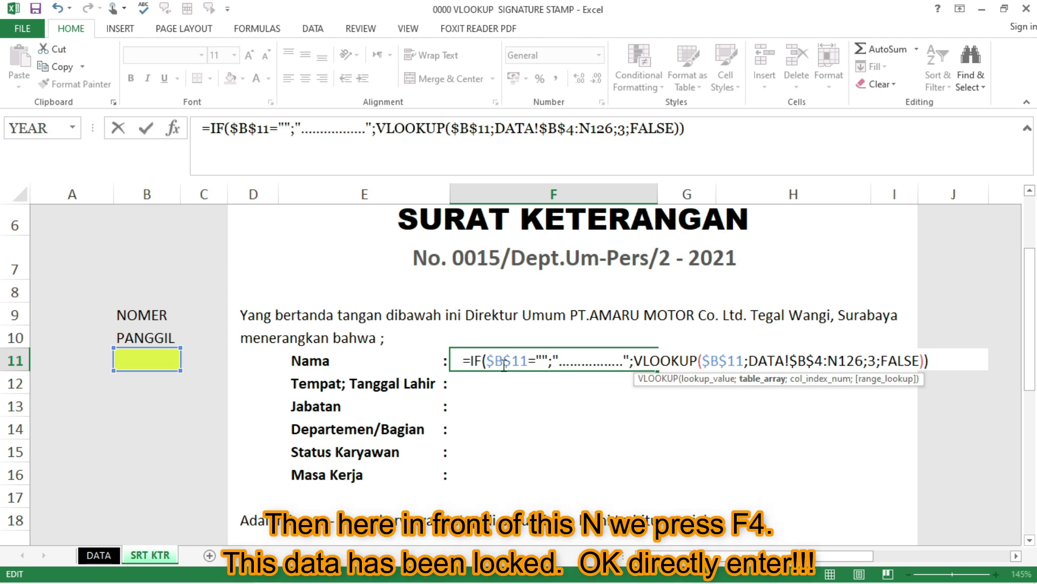
key(F4)
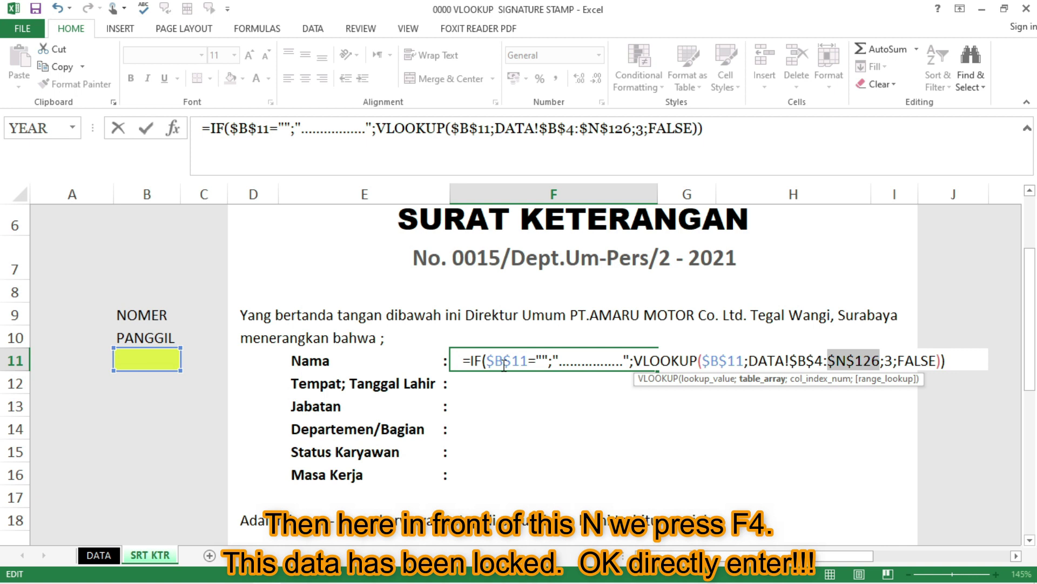
key(Return)
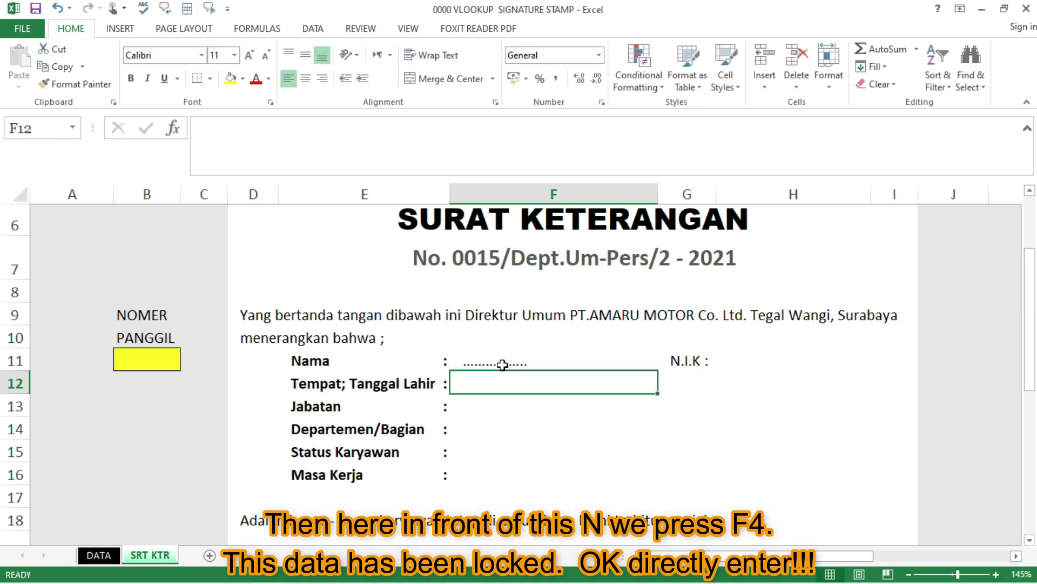
key(Return)
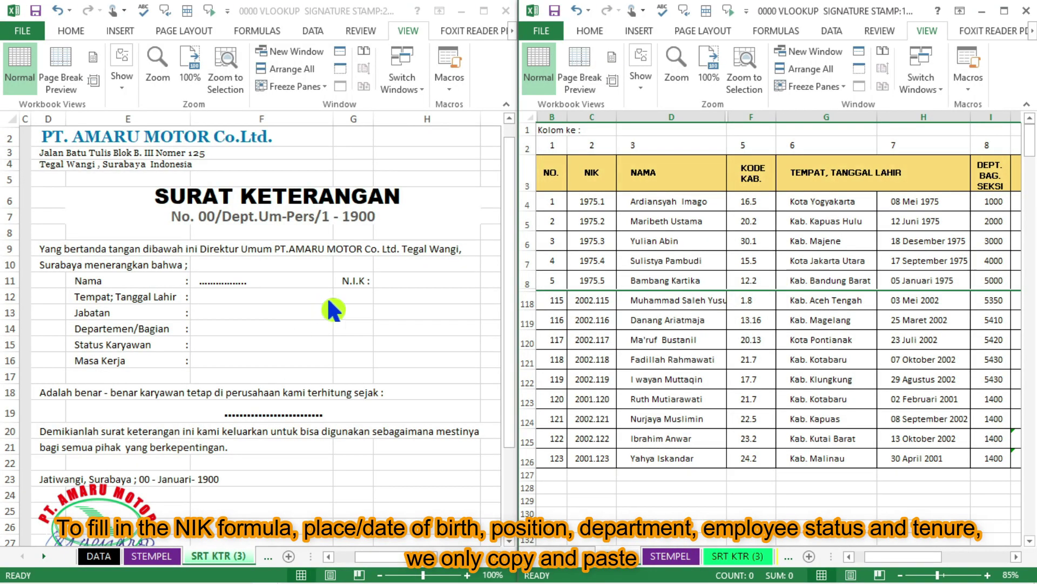
Copy the Nama formula from F11 into the N.I.K field H11.
click(269, 301)
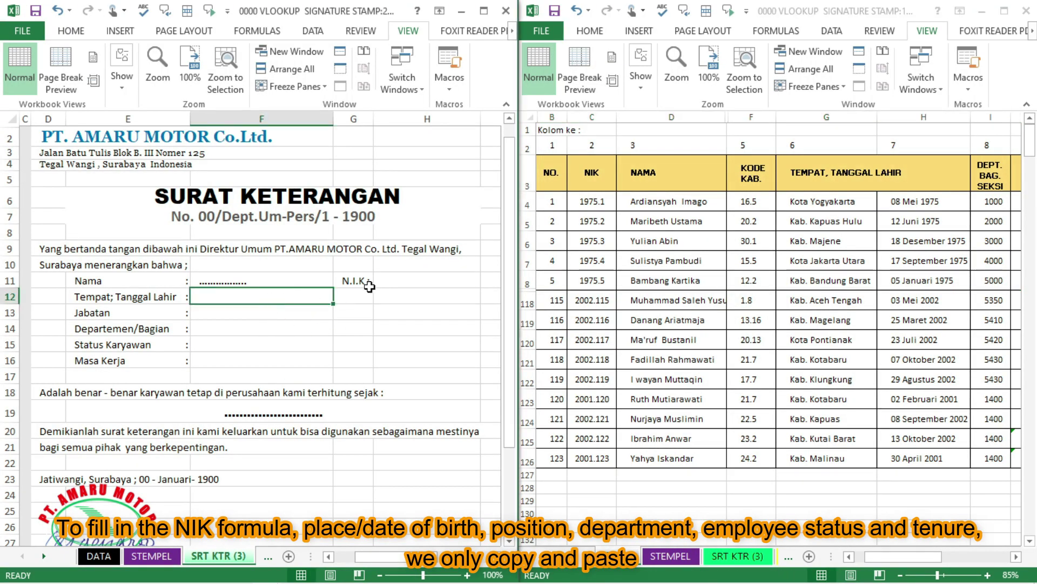
click(388, 283)
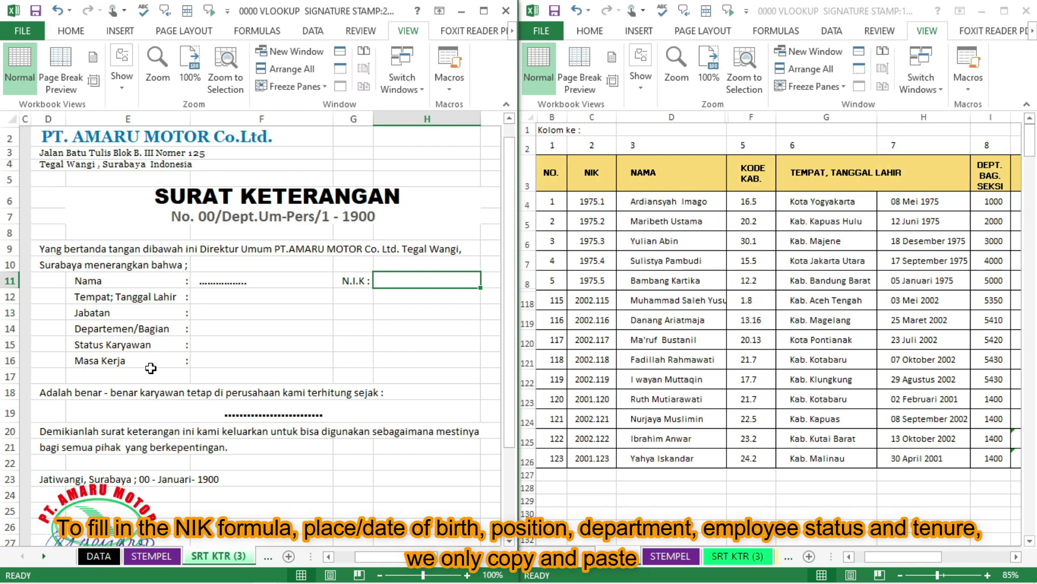
click(222, 284)
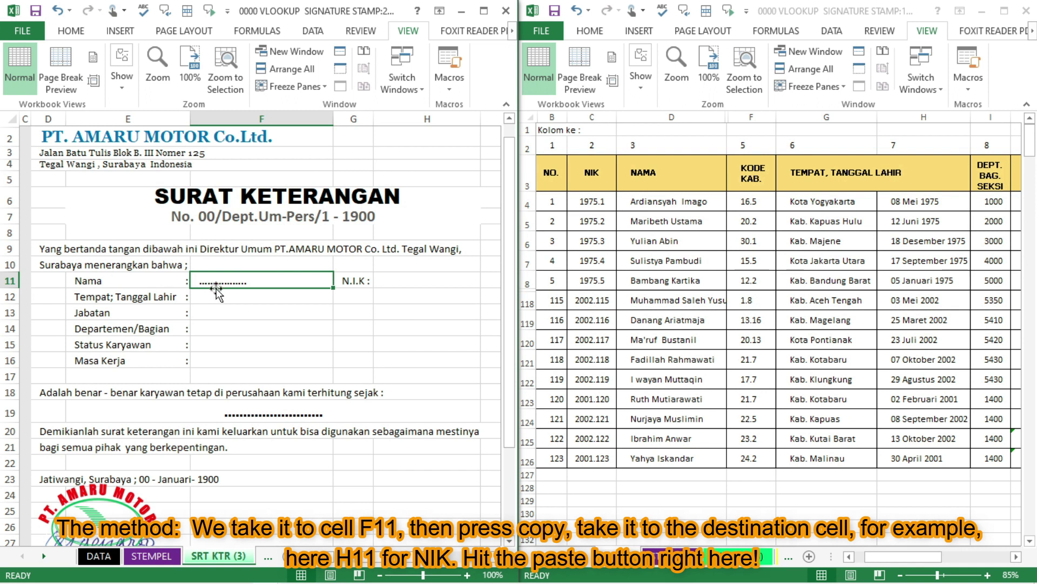
click(71, 31)
click(47, 68)
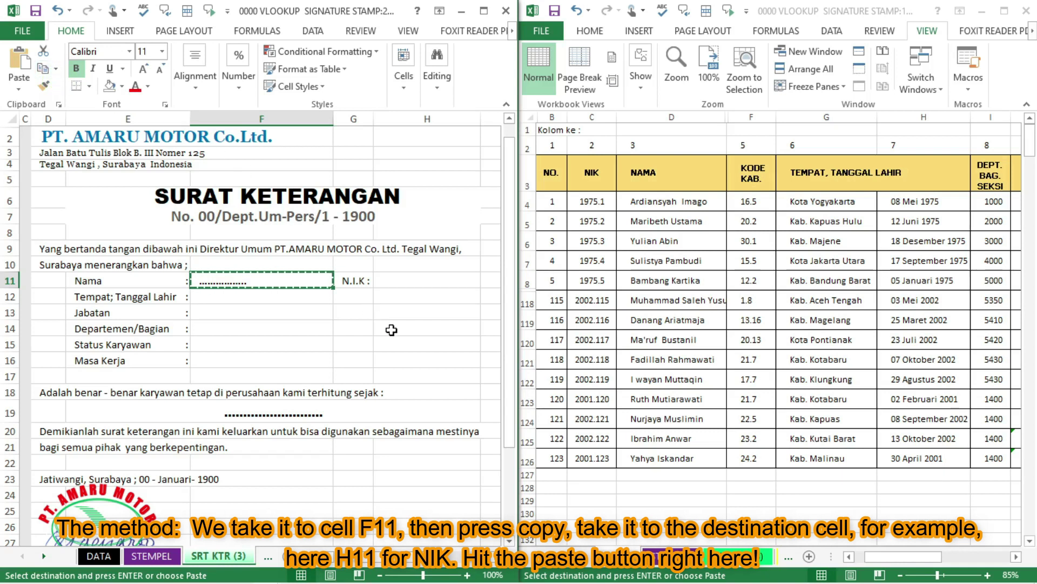
click(405, 280)
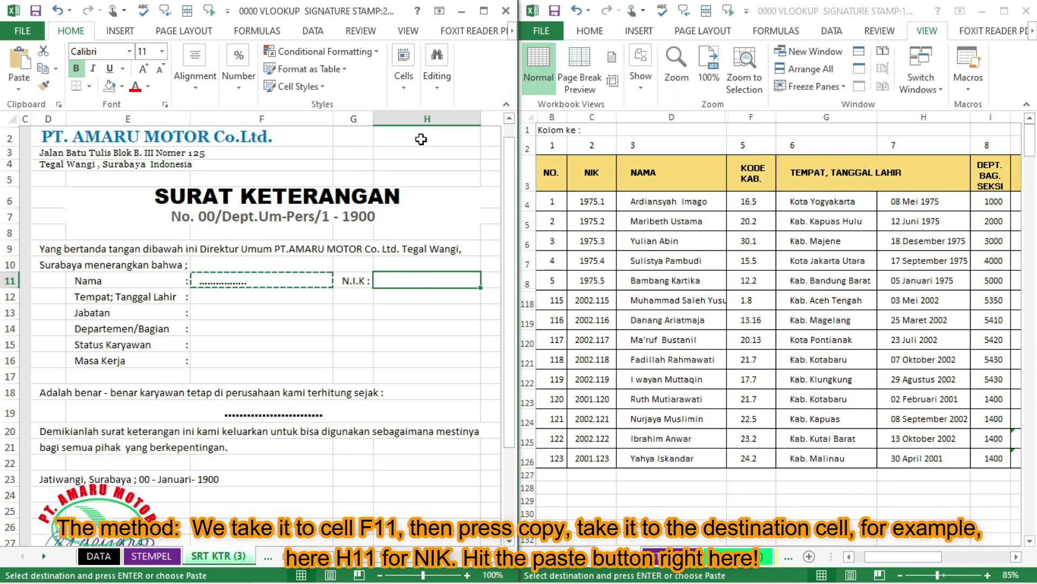
click(28, 69)
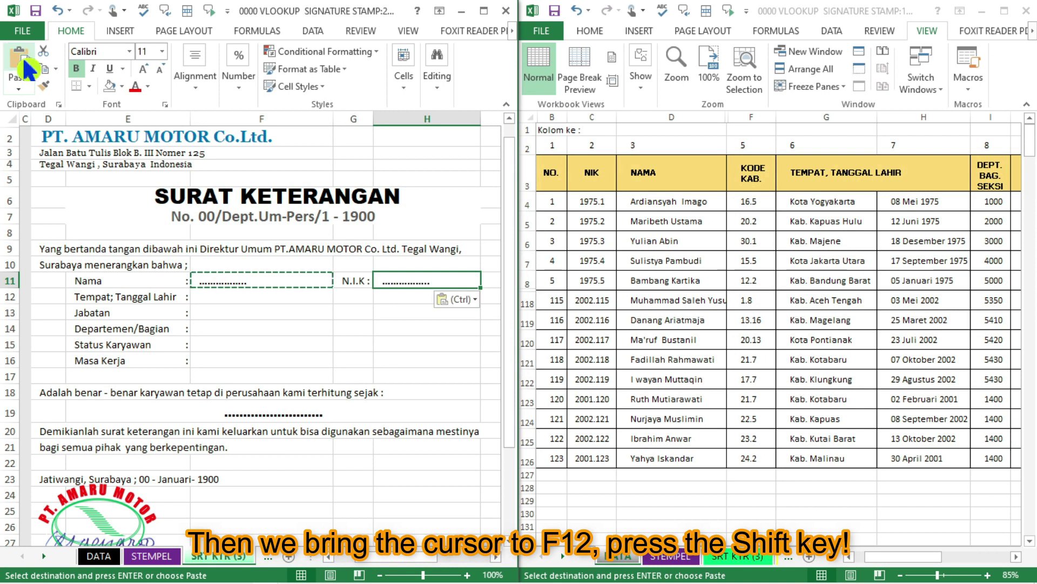
Paste the formula into the five fields from Tempat; Tanggal Lahir to Masa Kerja.
click(228, 303)
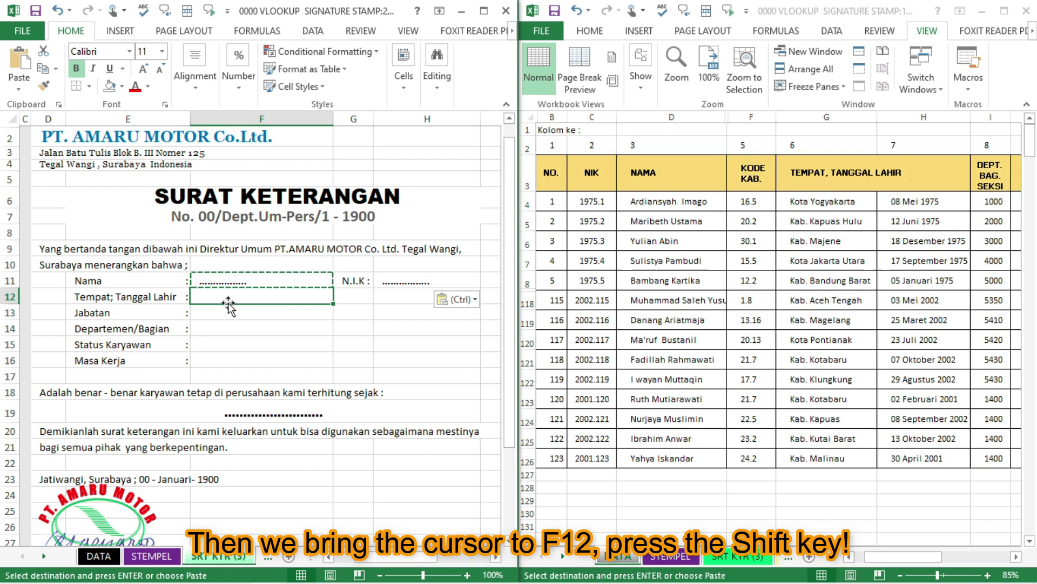
key(shift+Down)
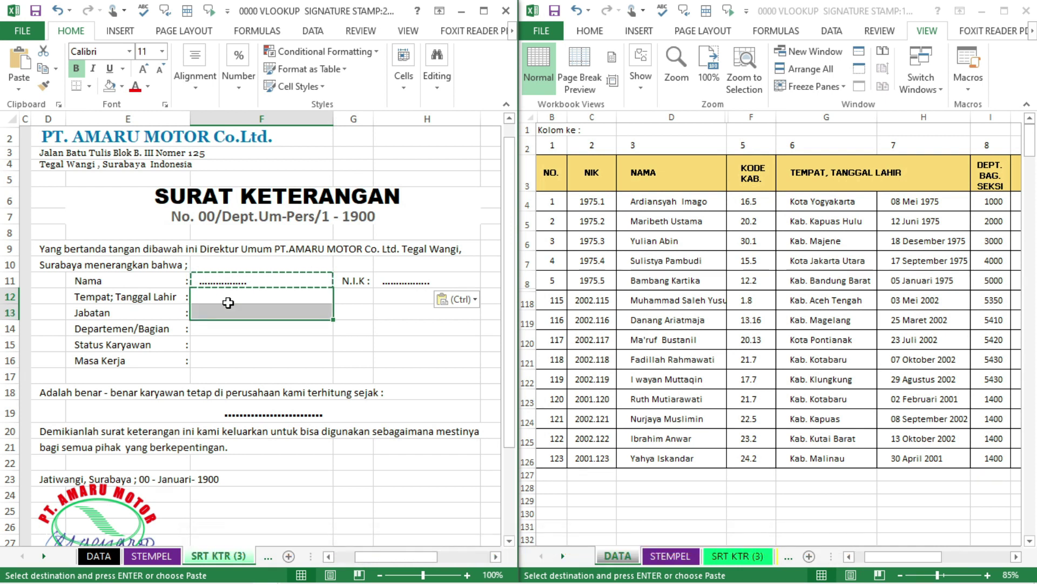
key(shift+Down)
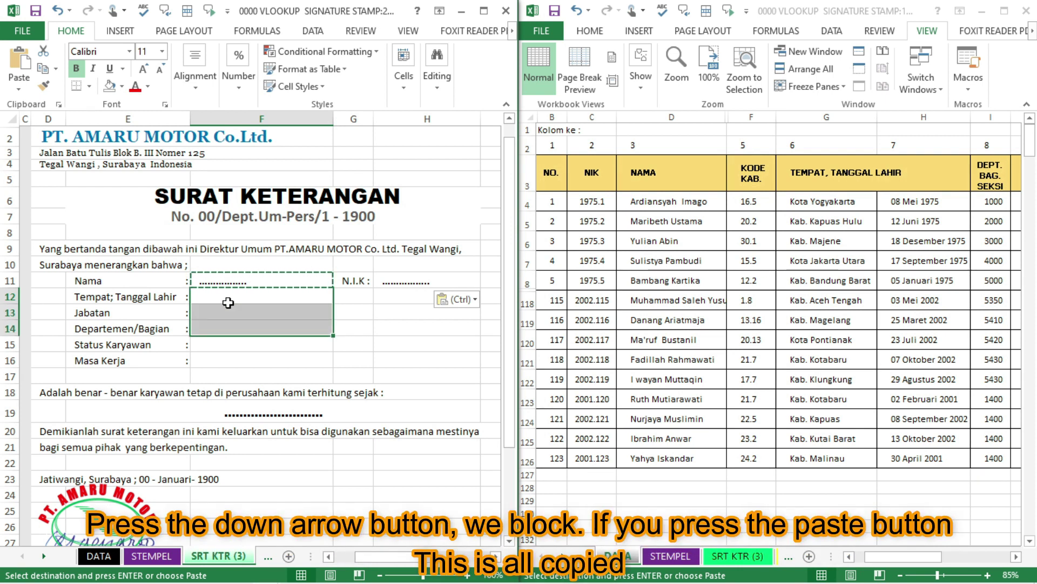
key(shift+Down)
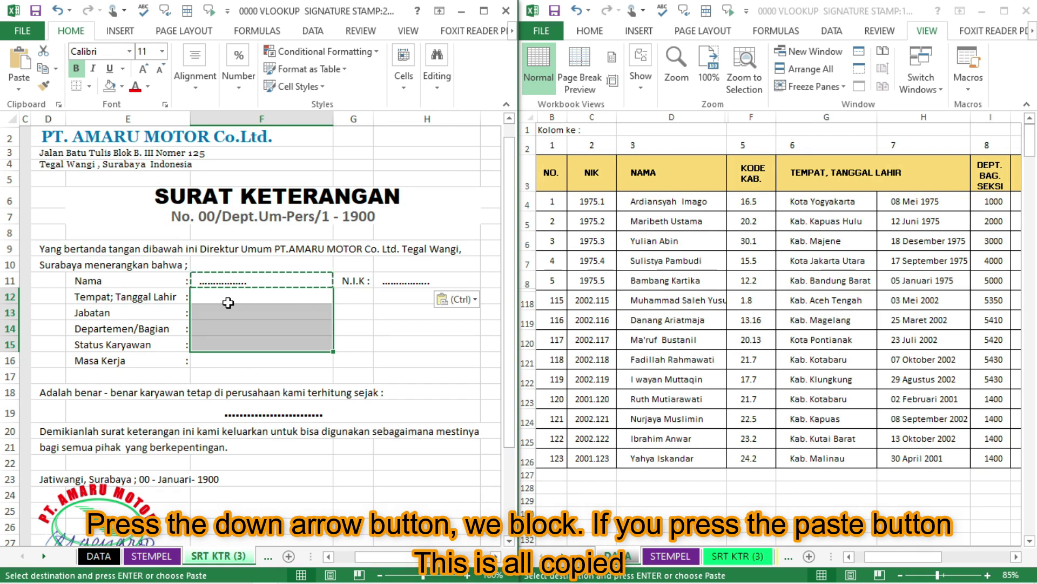
key(shift+Down)
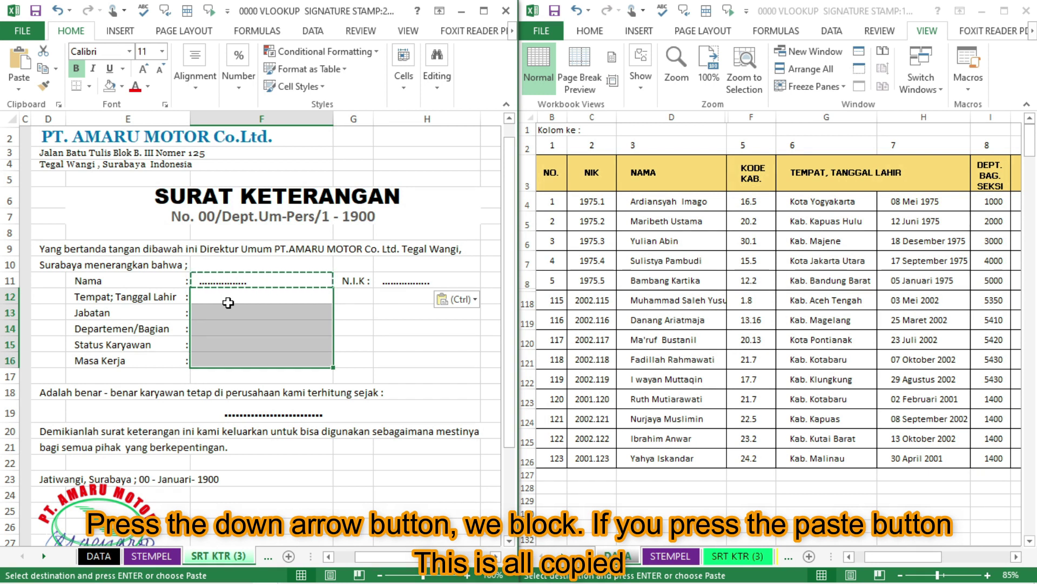
click(25, 62)
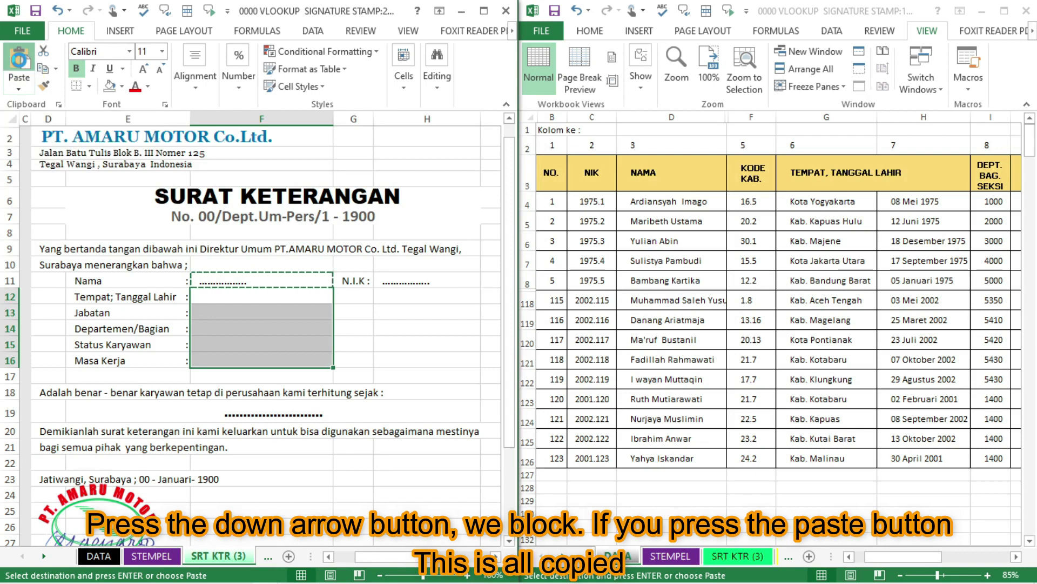
click(385, 325)
click(405, 284)
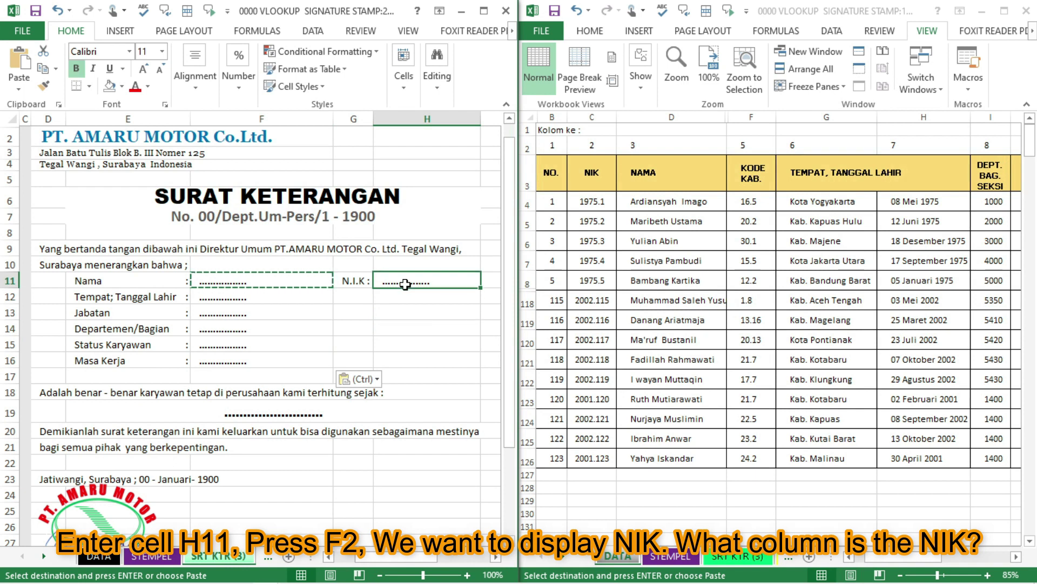
Change the N.I.K formula's VLOOKUP column index from 3 to 2.
key(Return)
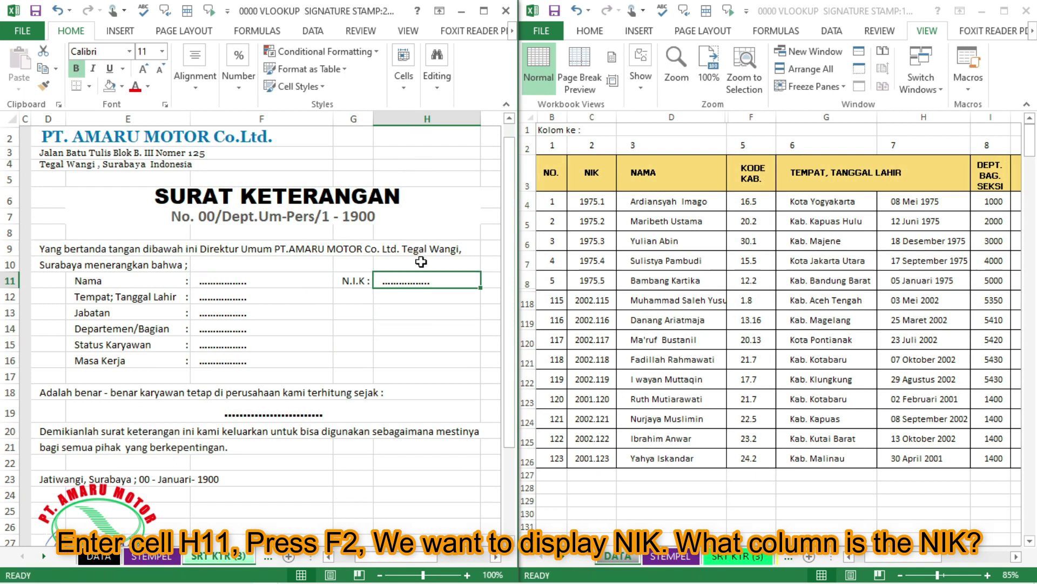
key(F2)
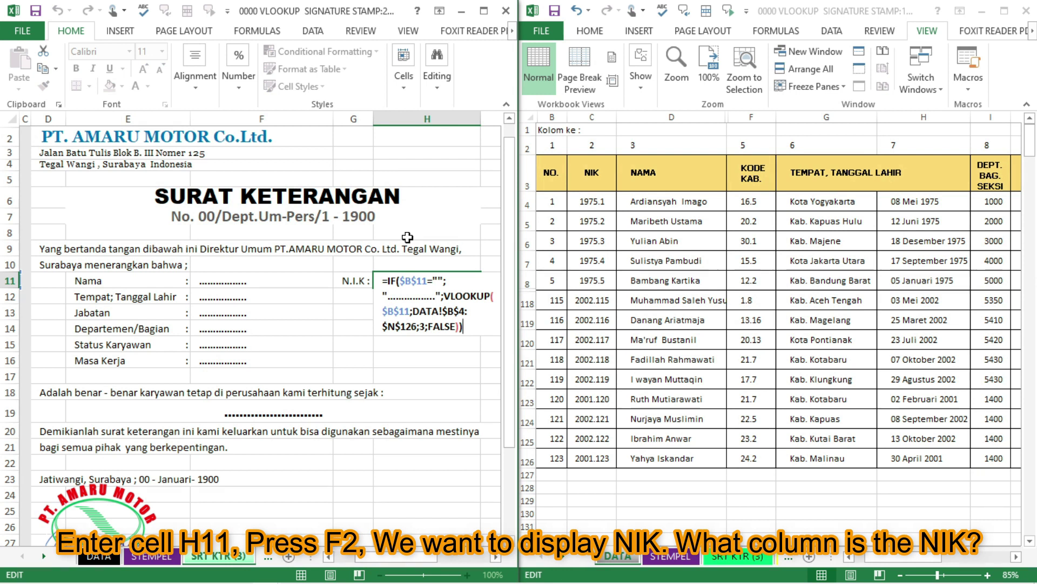
key(Left)
key(Left)
key(Left)
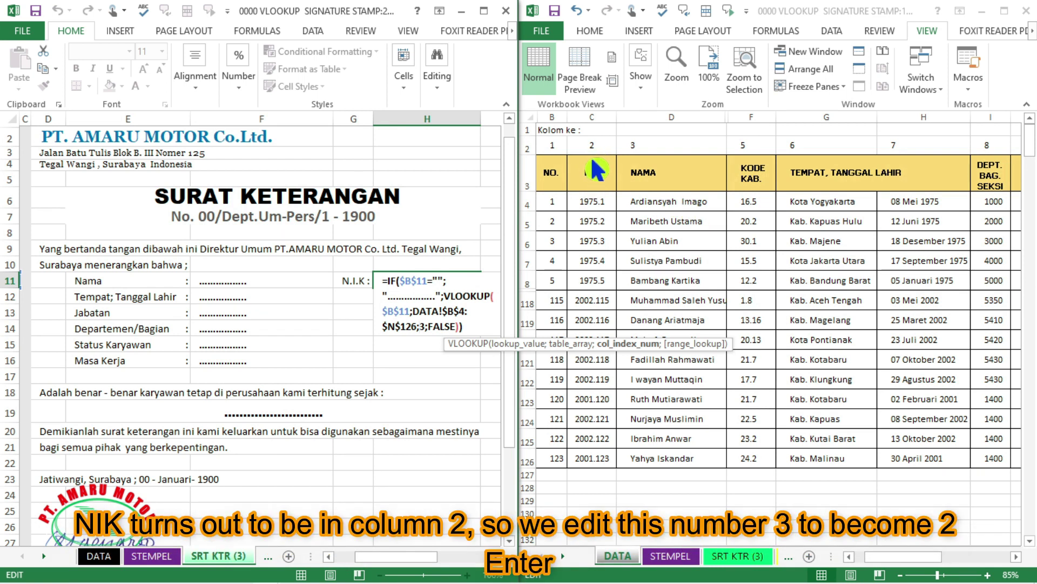
text(2)
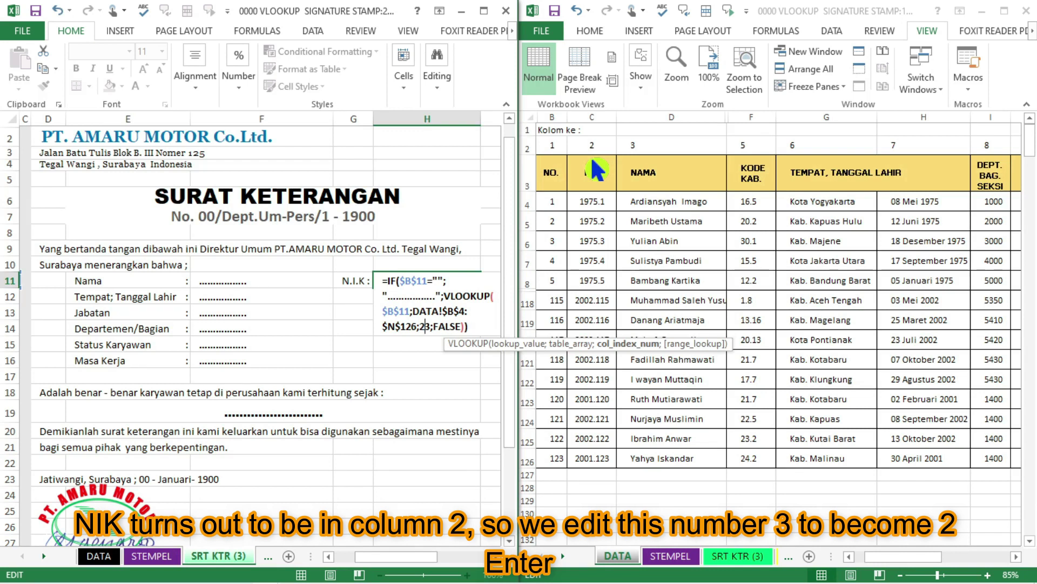
key(Delete)
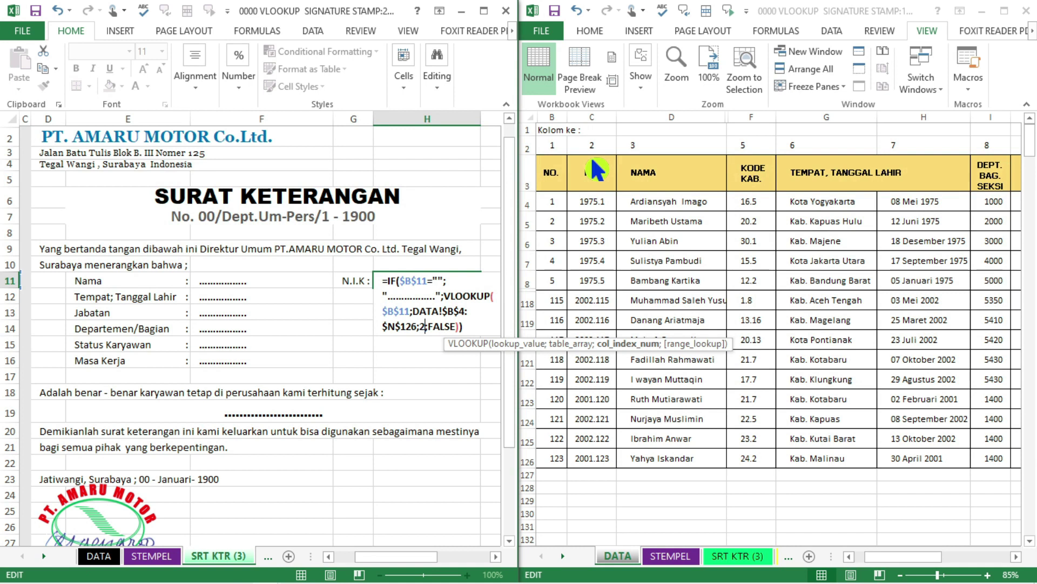
key(Return)
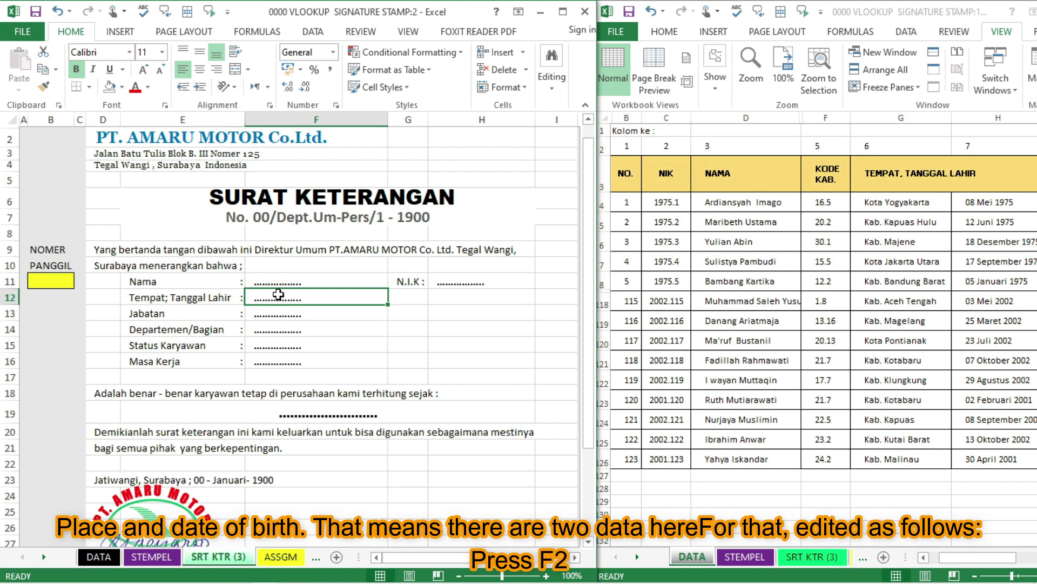
In F12, copy the VLOOKUP part, remove one closing bracket, and append &","&.
key(F2)
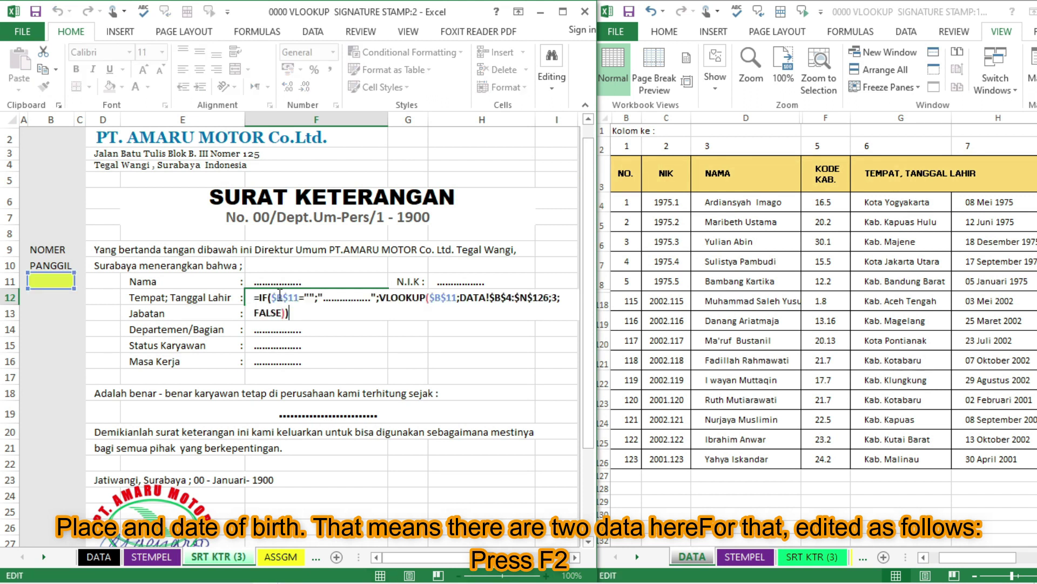
click(280, 296)
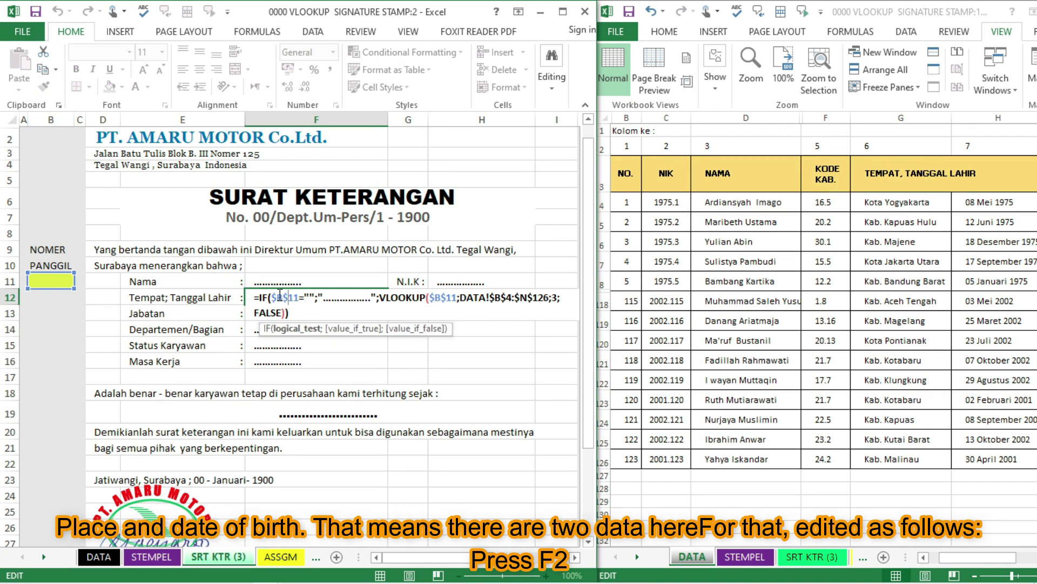
key(Right)
key(Right)
key(Right)
key(Right)
key(Right)
key(Right)
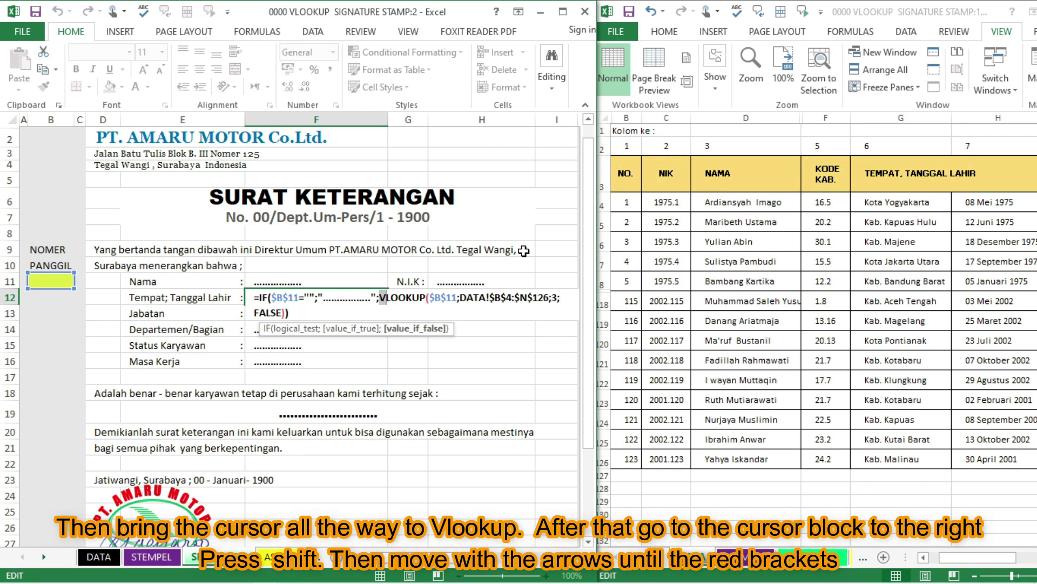
key(shift+Right)
key(shift+Right)
key(shift+Right)
key(shift+Right)
key(shift+Right)
key(shift+Right)
key(shift+Right)
key(shift+Right)
key(shift+Right)
key(shift+Right)
key(shift+Right)
key(shift+Right)
key(shift+Right)
key(shift+Right)
key(shift+Right)
key(shift+Right)
key(shift+Right)
key(shift+Right)
key(shift+Right)
key(shift+Right)
key(shift+Right)
key(shift+Right)
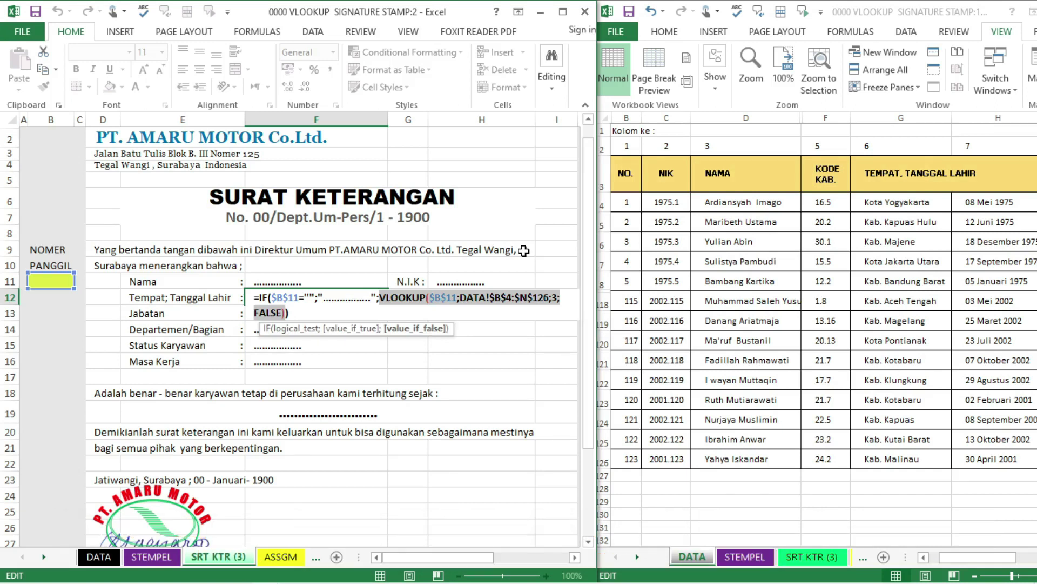
click(44, 69)
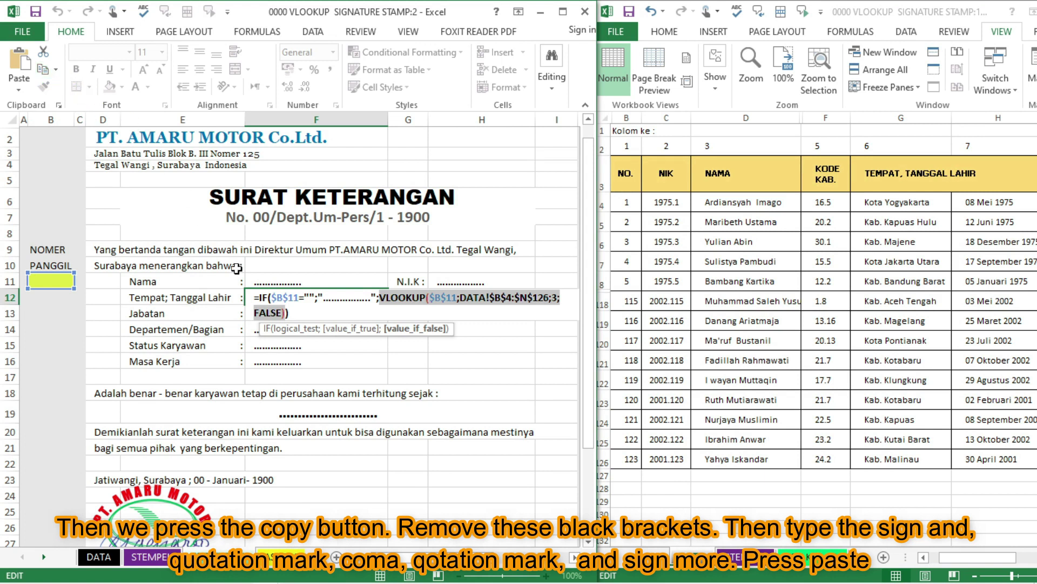
click(297, 312)
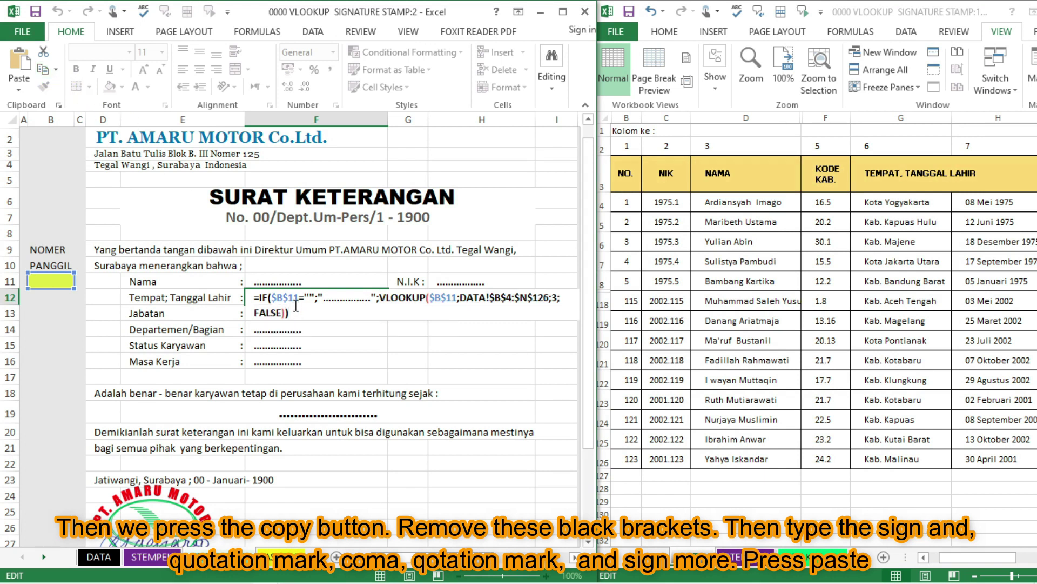
key(BackSpace)
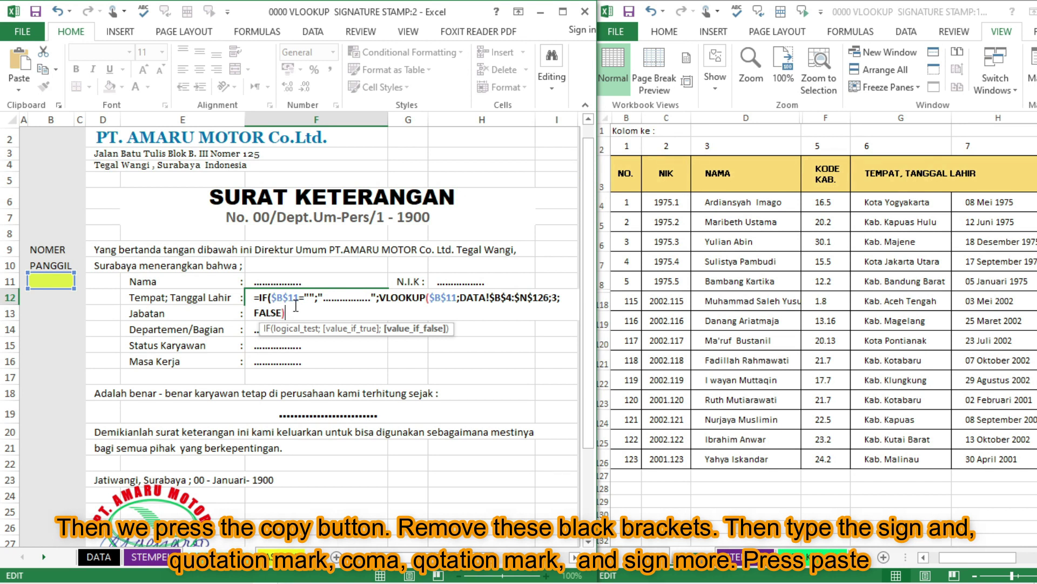
text(&)
text(")
text(,")
text(&)
Paste a second VLOOKUP after the comma and set the two column indexes to 6 and 7.
click(25, 69)
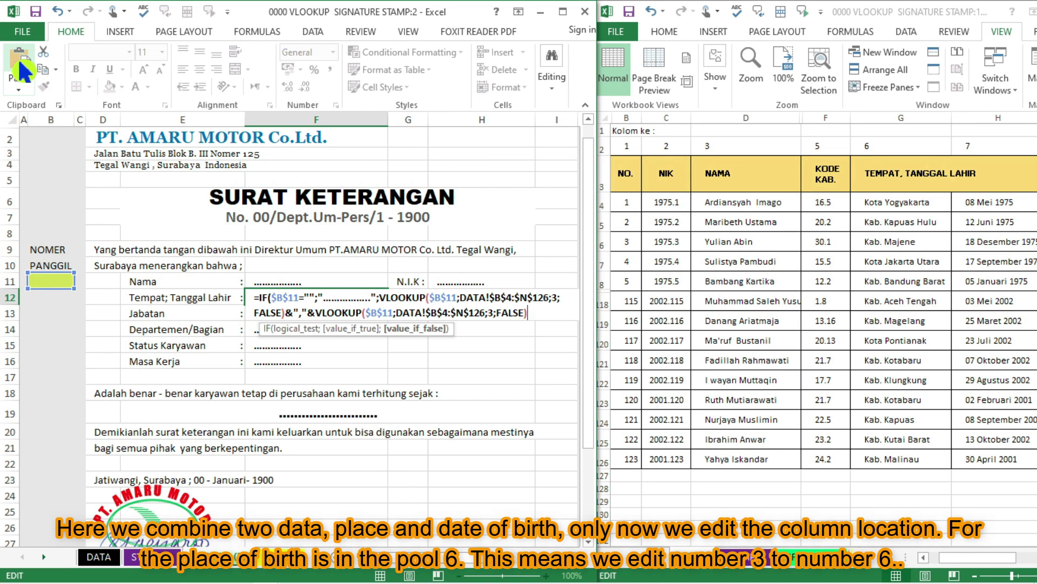
key(Up)
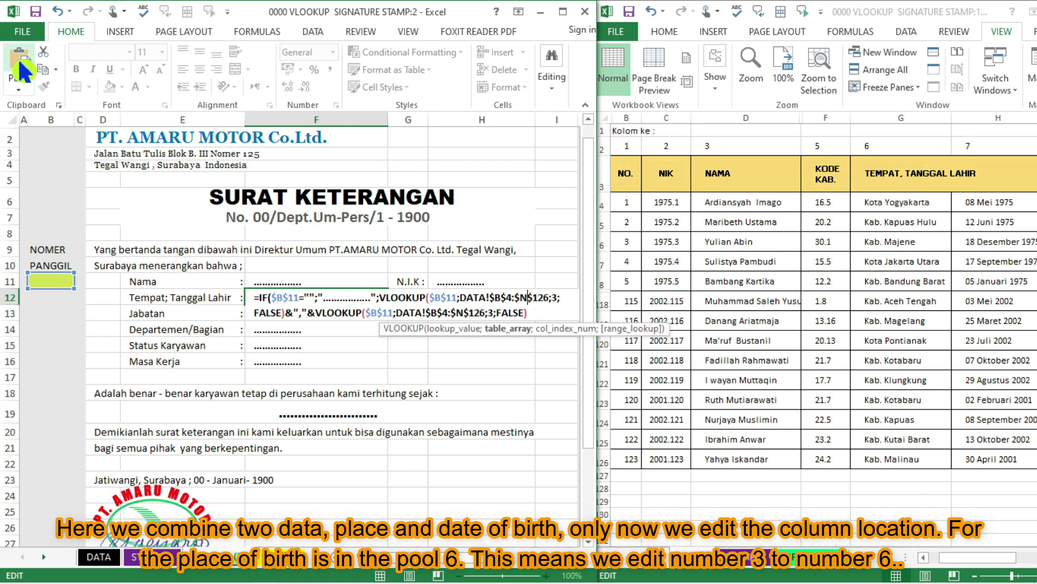
key(Right)
key(Right)
key(Right)
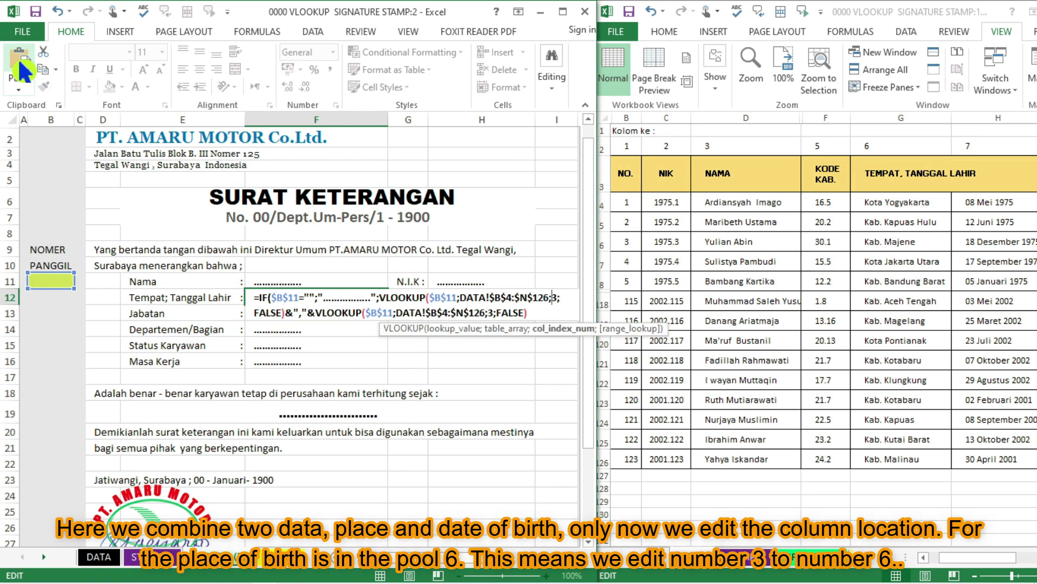
text(6)
key(Delete)
key(Down)
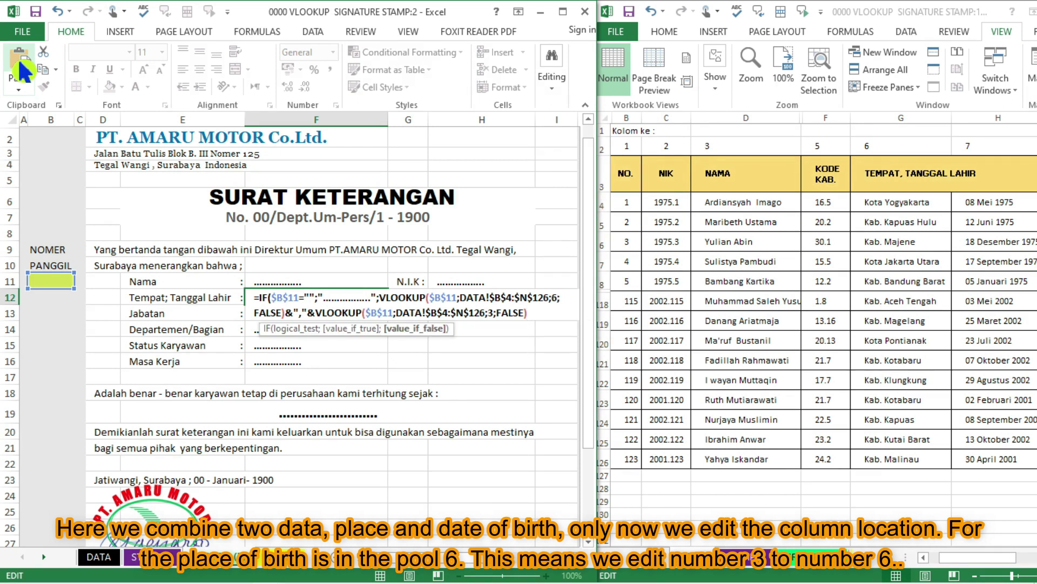
key(Left)
key(Left)
key(Left)
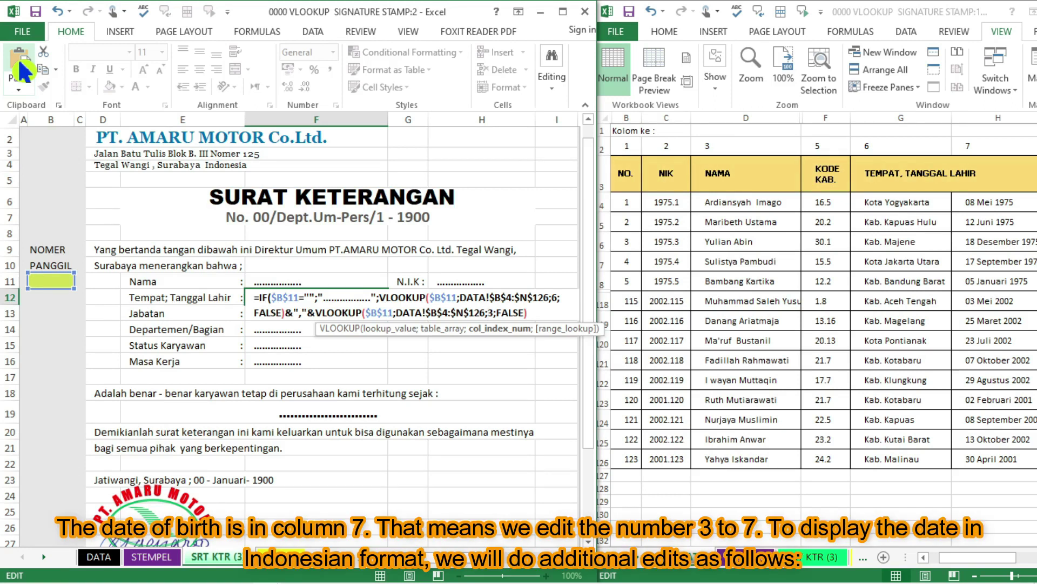
text(7)
key(Delete)
key(Left)
key(Left)
key(Left)
key(Left)
key(Left)
key(Left)
key(Left)
key(Left)
key(Left)
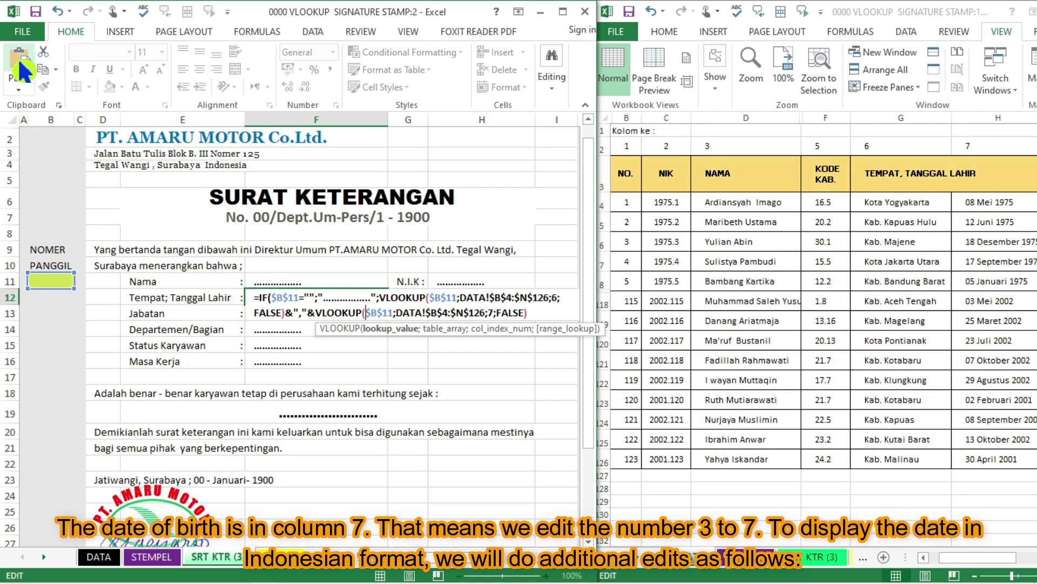
key(Left)
key(Left)
key(Left)
key(Left)
key(Left)
key(Left)
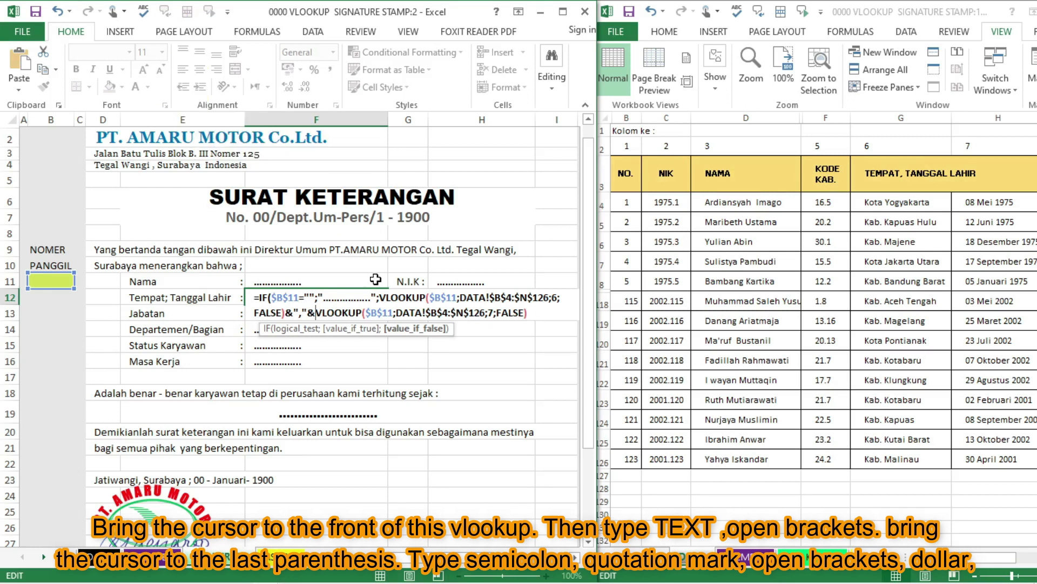
Wrap the birth-date VLOOKUP in TEXT with format "[$-021] DD - MMMM - YYYY" and commit it.
text(TEXT)
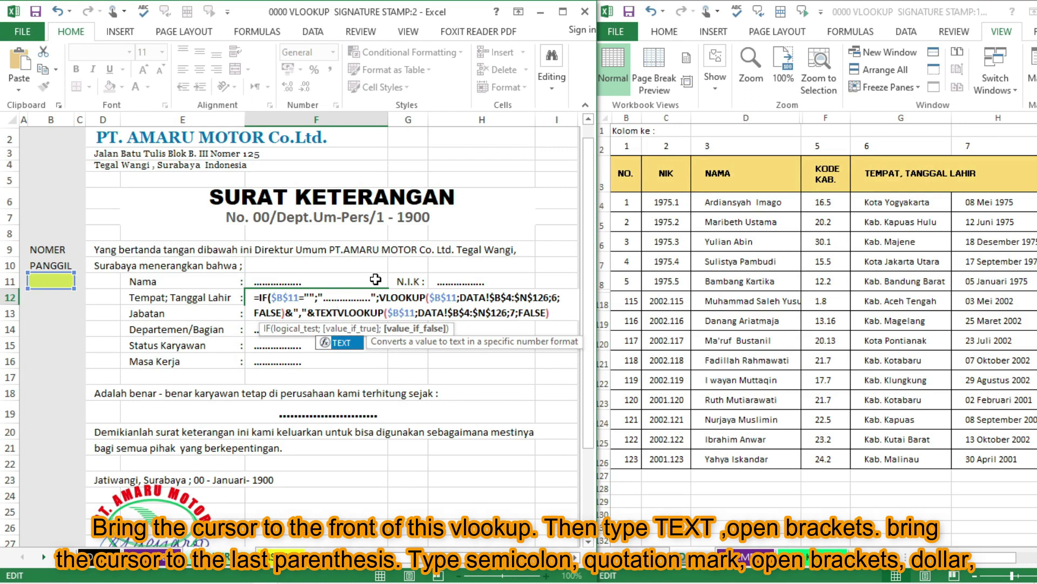
text(()
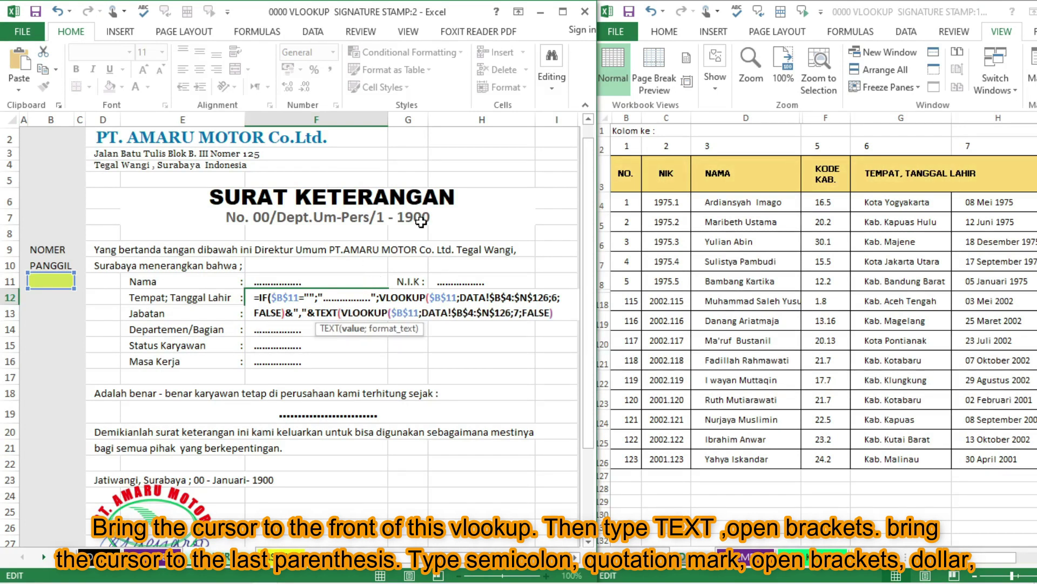
click(559, 312)
text(;)
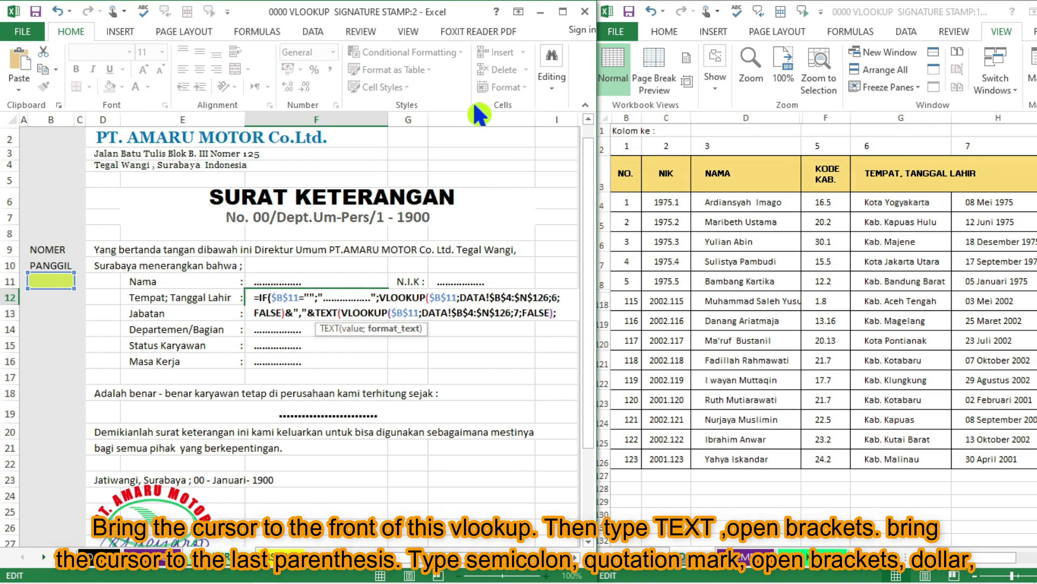
text(")
text([)
text($)
text(-0)
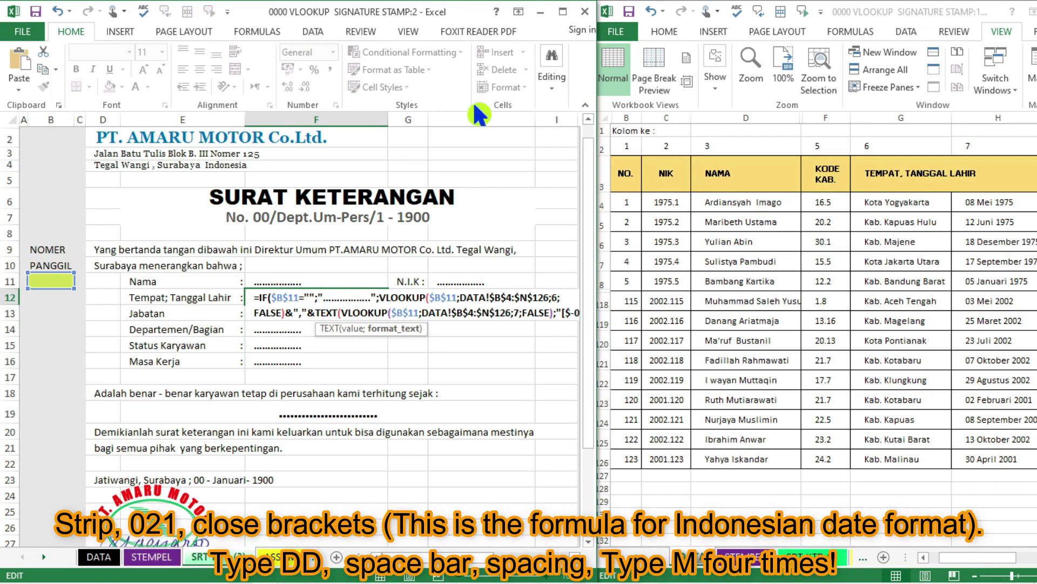
text(21])
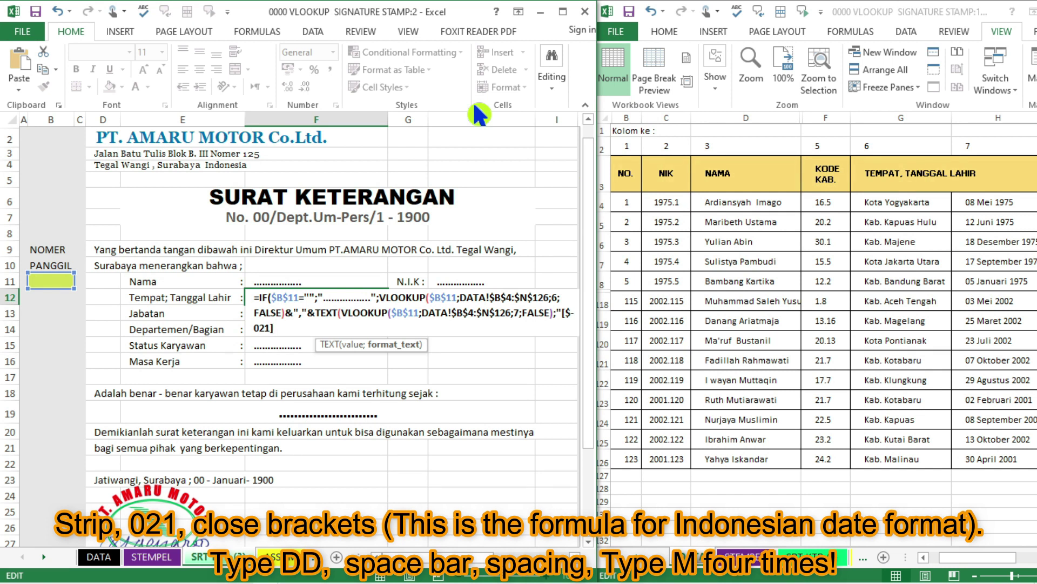
text( DD )
text(-)
text( MMMM)
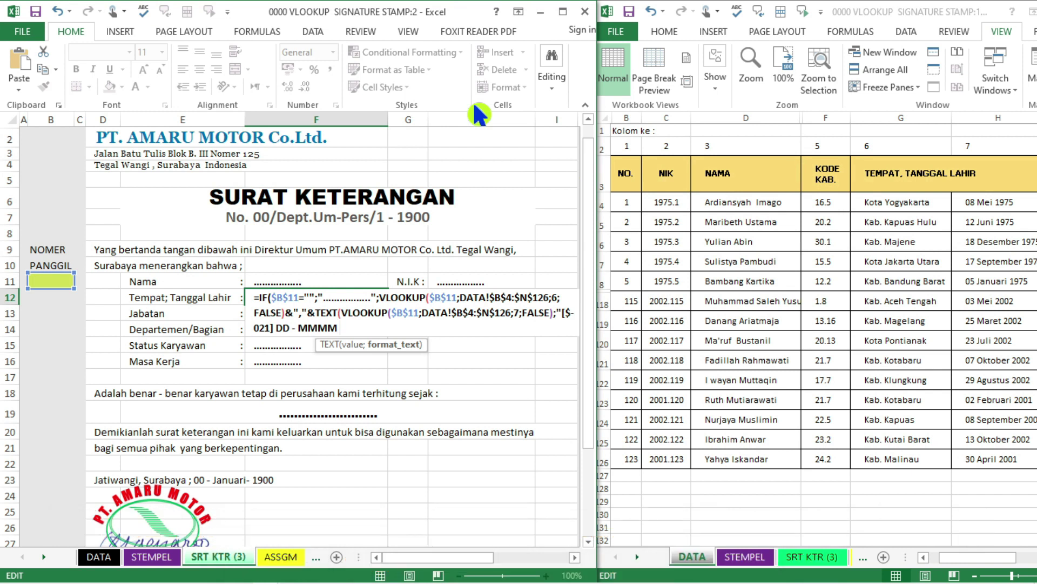
text( - )
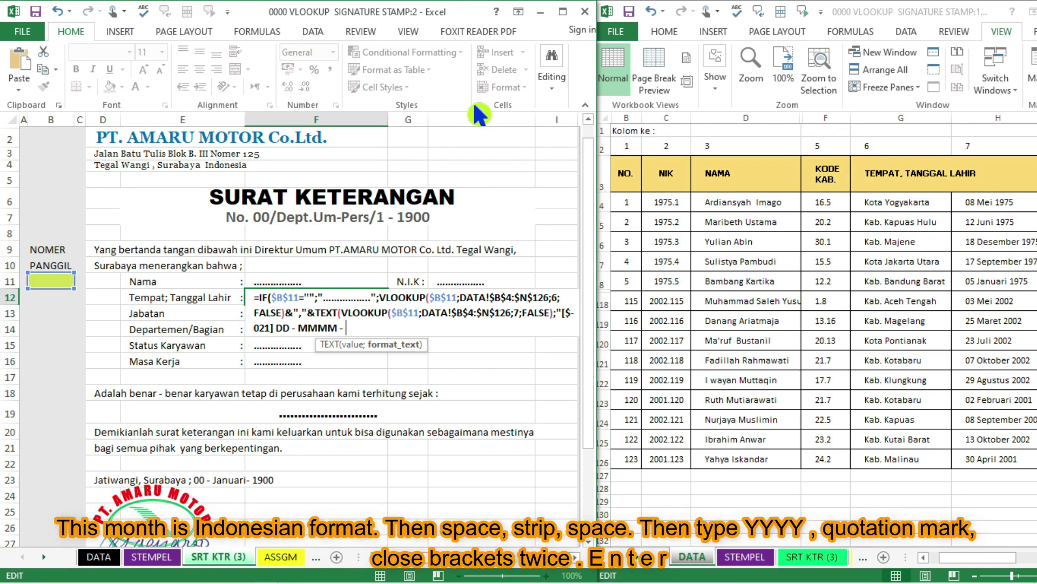
text(YYYY)
text(")))
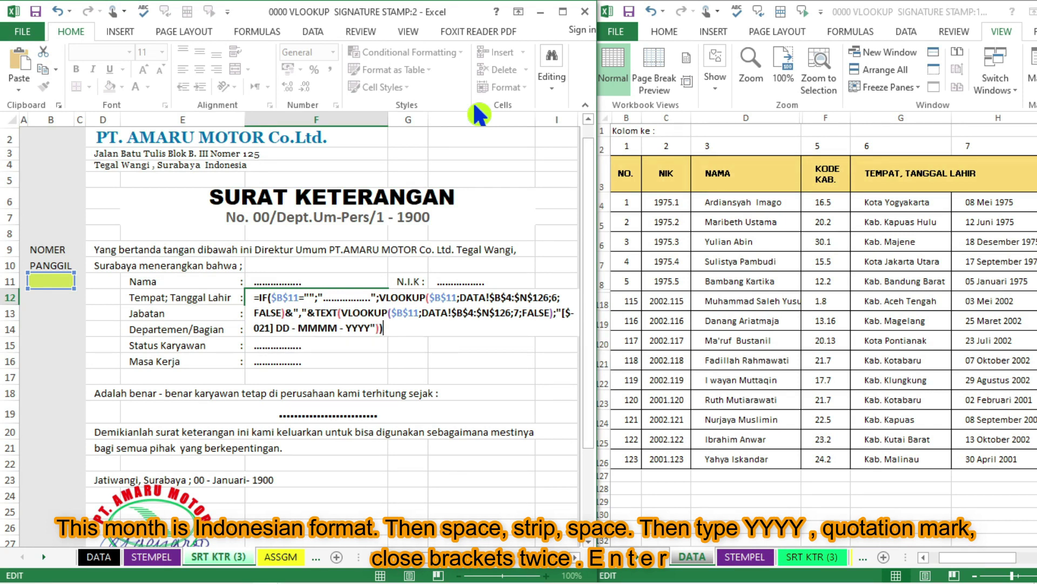
key(Return)
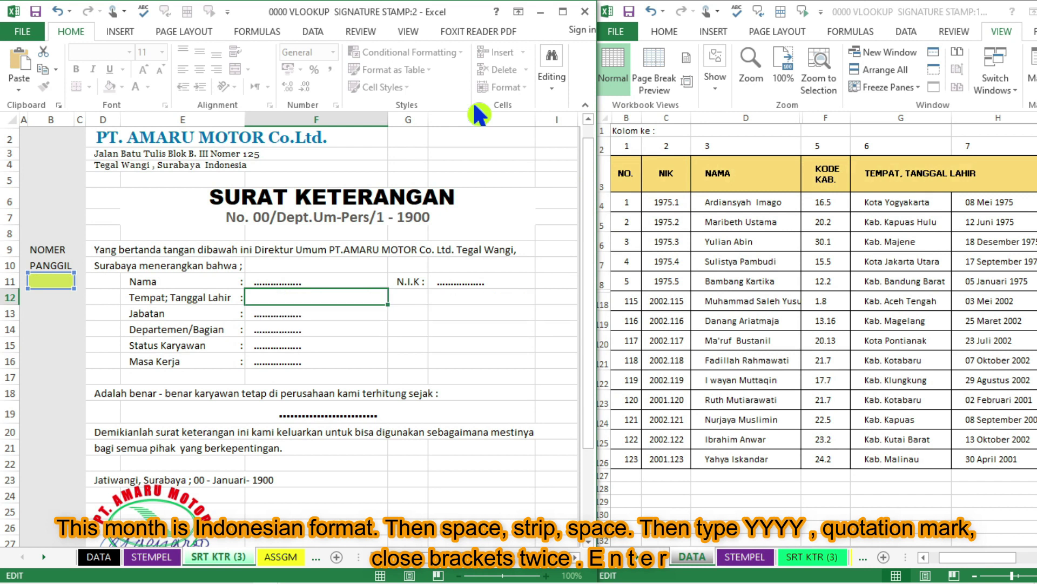
Enter call number 110 in B11.
key(Up)
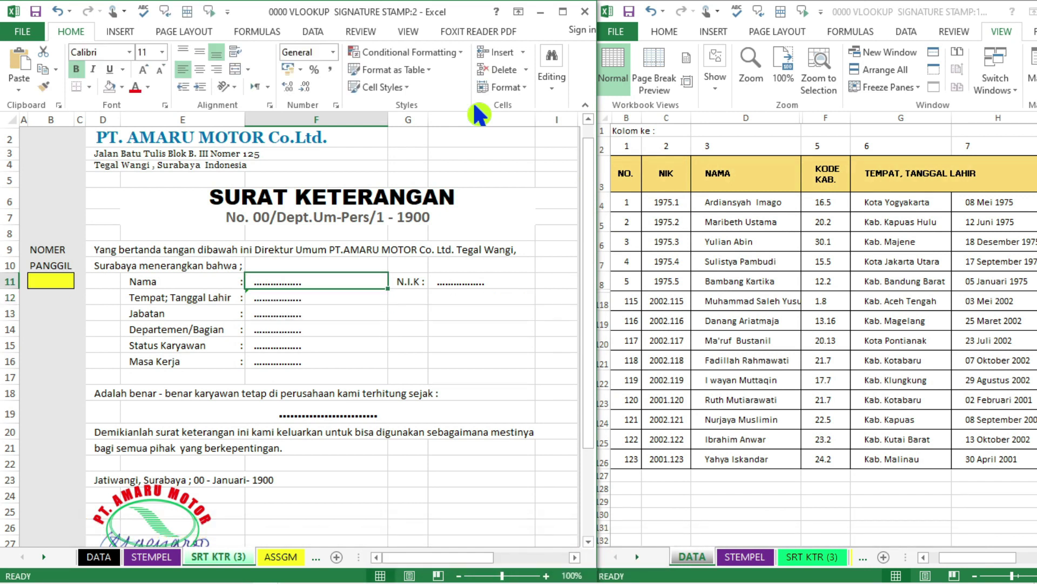
key(Left)
key(Left)
key(Left)
key(Left)
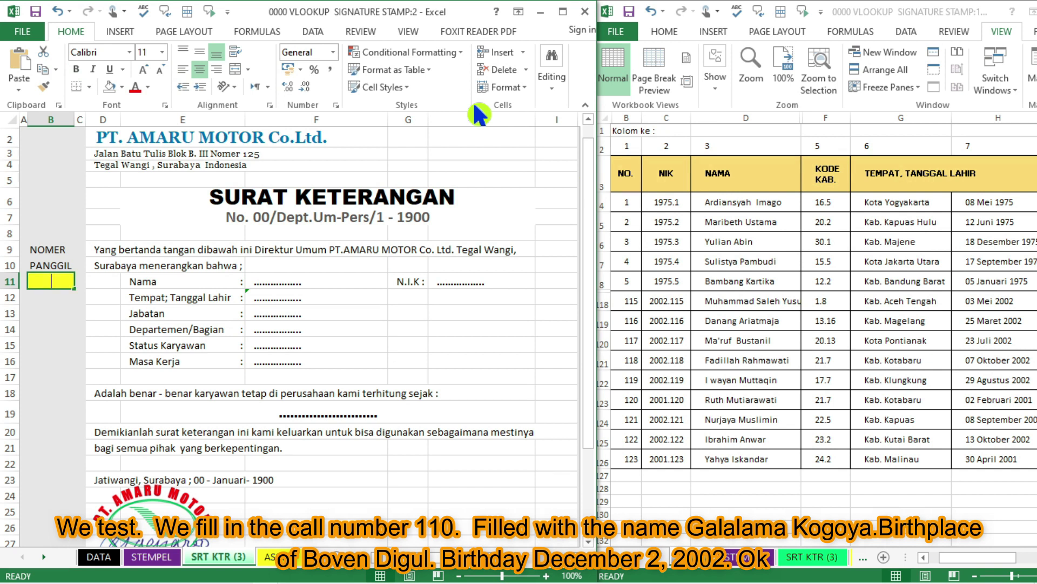
text(110)
key(Return)
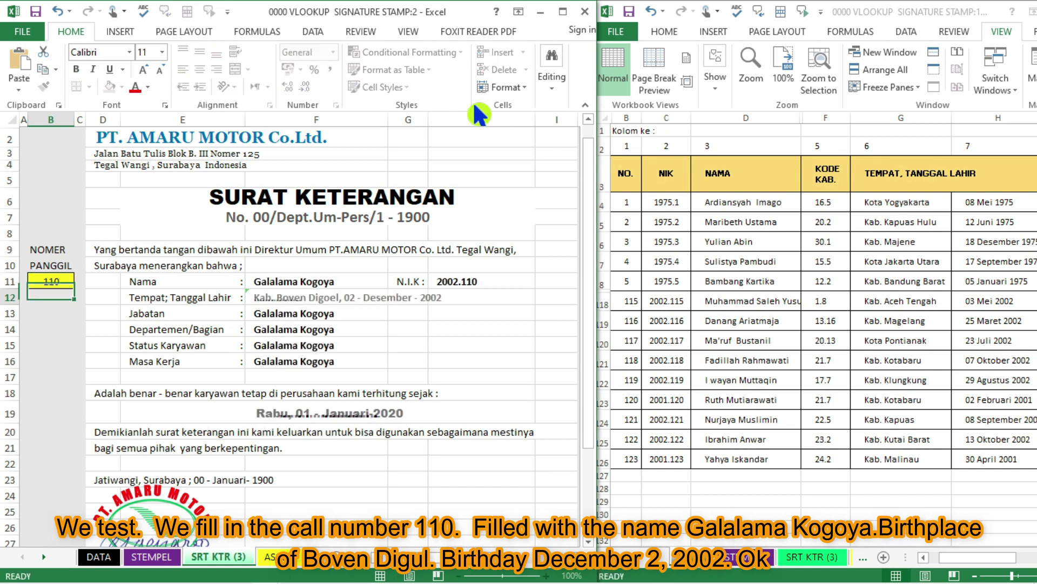
Check the filled fields, with F12 reading Kab. Boven Digoel, 02 - Desember - 2002.
key(Right)
key(Right)
key(Right)
key(Right)
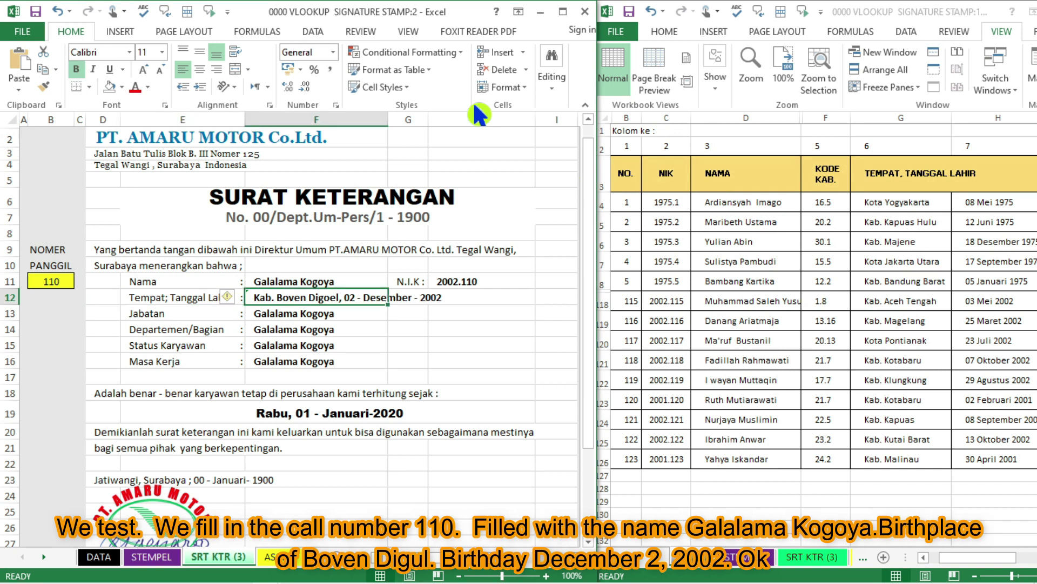
key(Up)
key(Down)
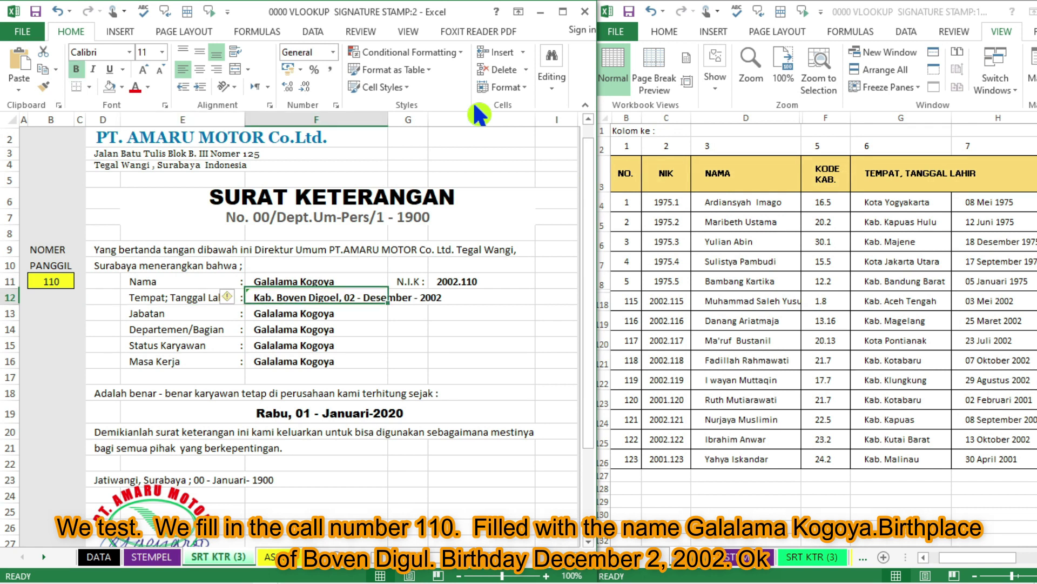
key(Down)
key(Up)
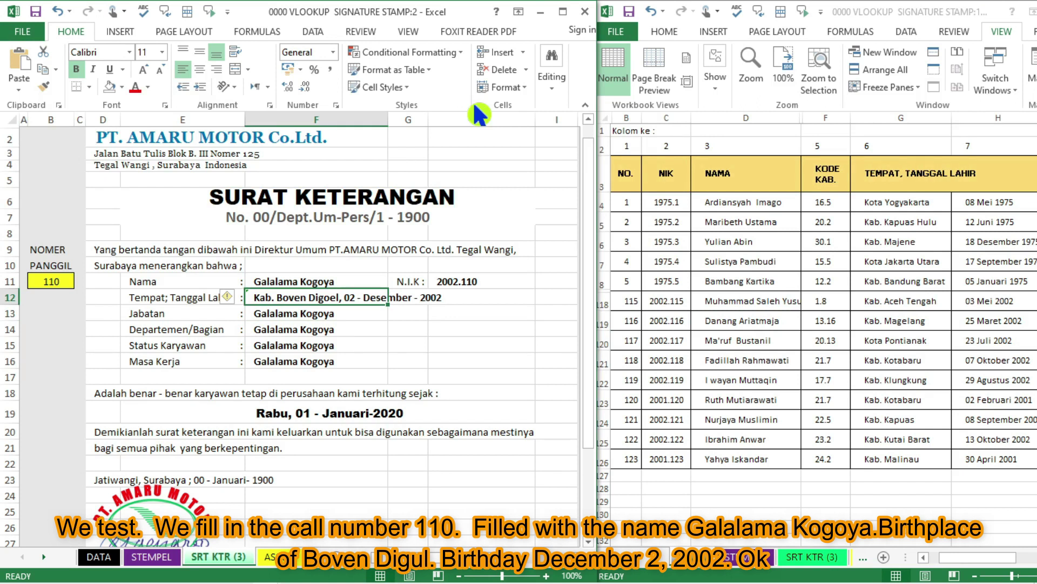
key(Right)
key(Left)
key(Right)
key(Right)
key(Left)
key(Left)
key(Left)
key(Right)
key(Left)
key(Left)
key(Left)
key(Left)
key(Up)
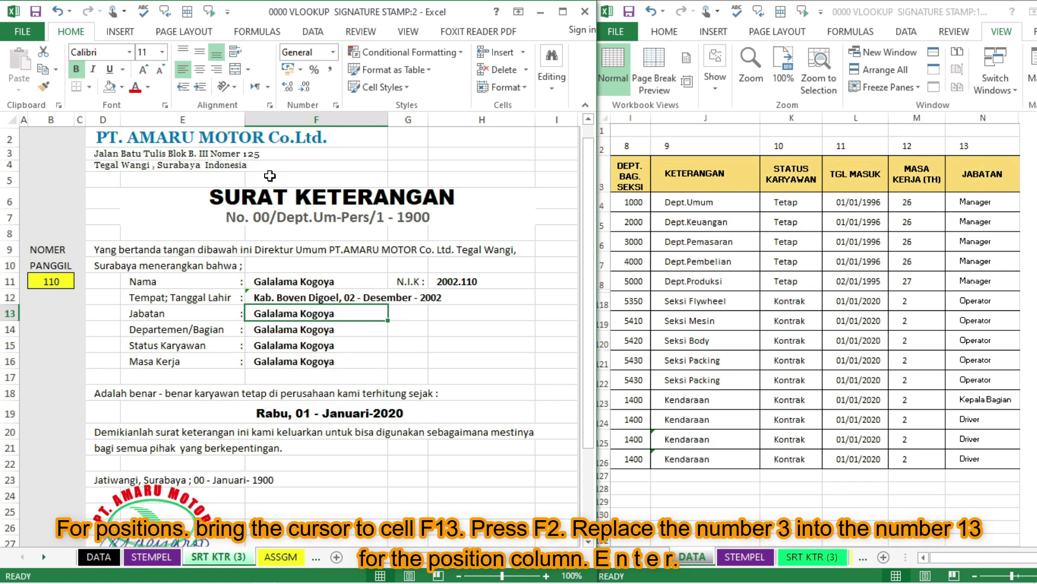
Change the Jabatan formula in F13 to column 13 so it shows Operator.
key(F2)
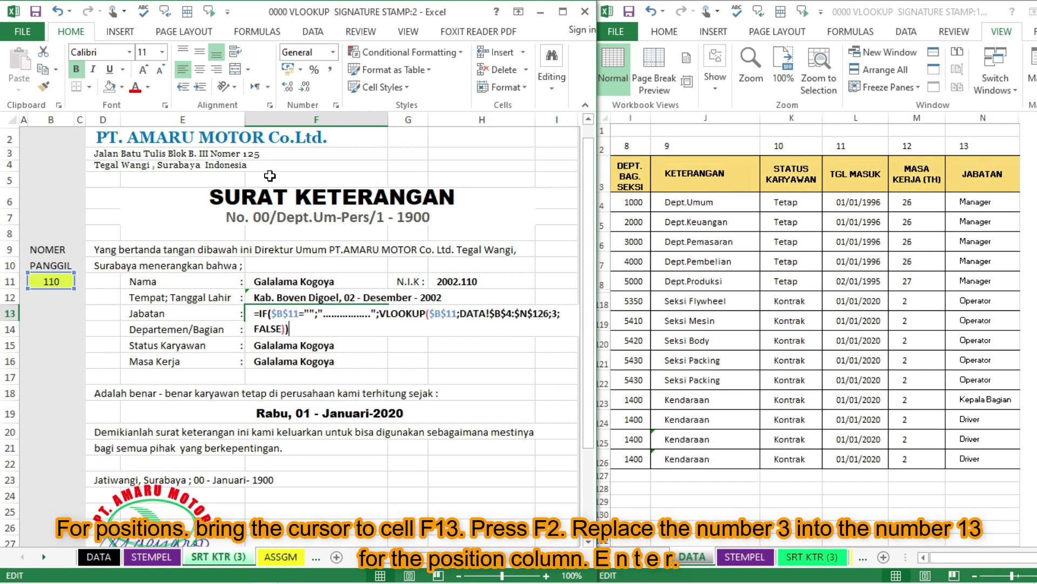
key(Left)
key(Left)
key(Left)
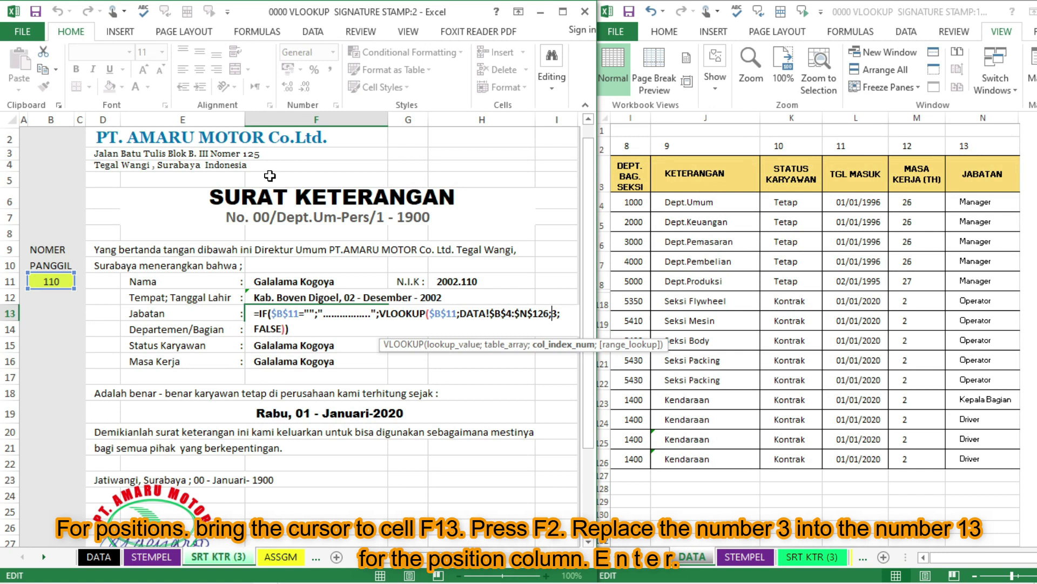
text(1)
key(Right)
key(Right)
key(Right)
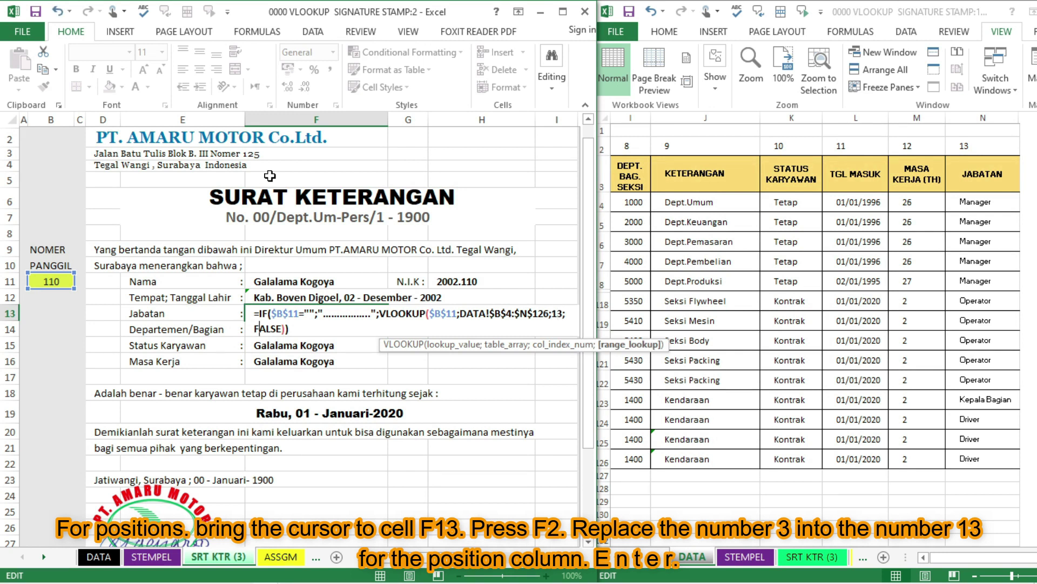
key(Right)
key(Right)
key(Right)
key(Right)
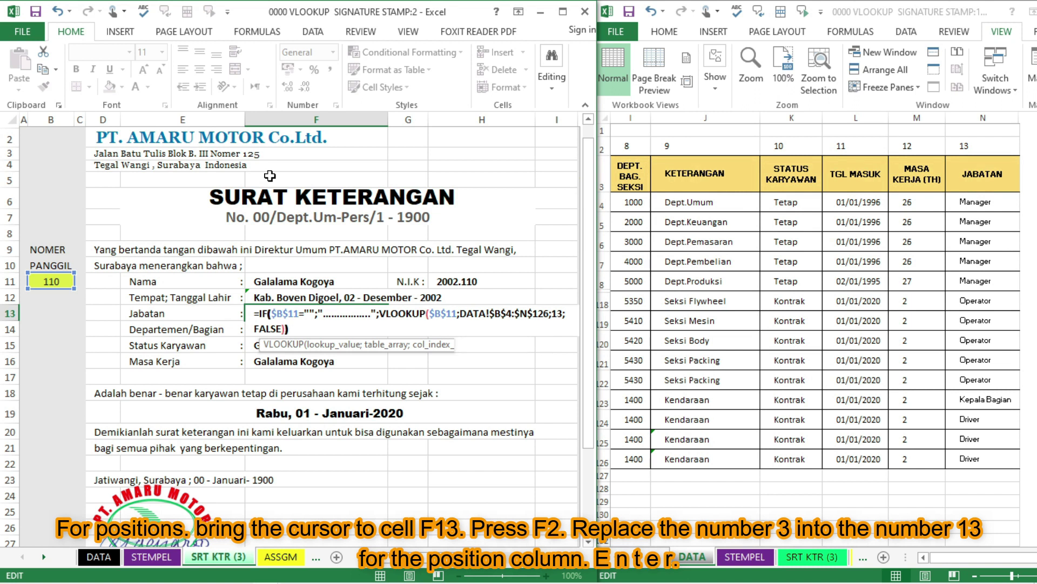
key(Right)
key(Return)
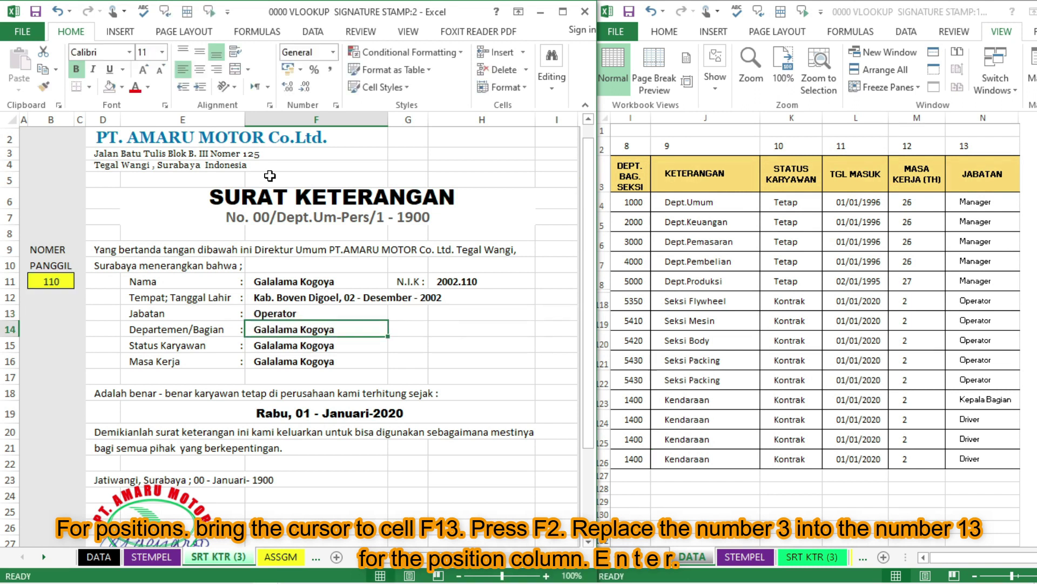
key(Up)
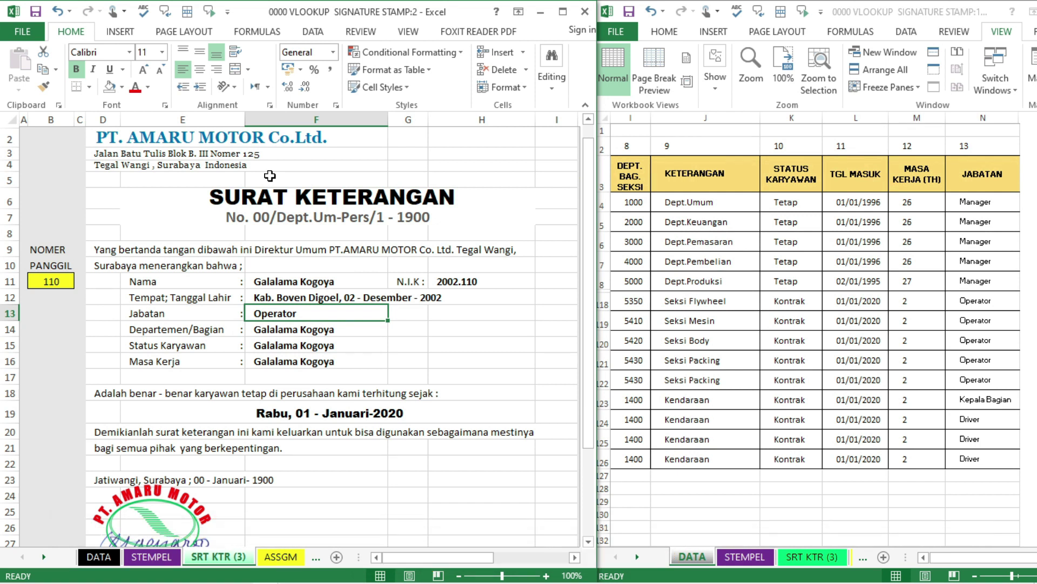
Change the Departemen/Bagian formula in F14 to column 9, showing Seksi Kerangka.
click(278, 328)
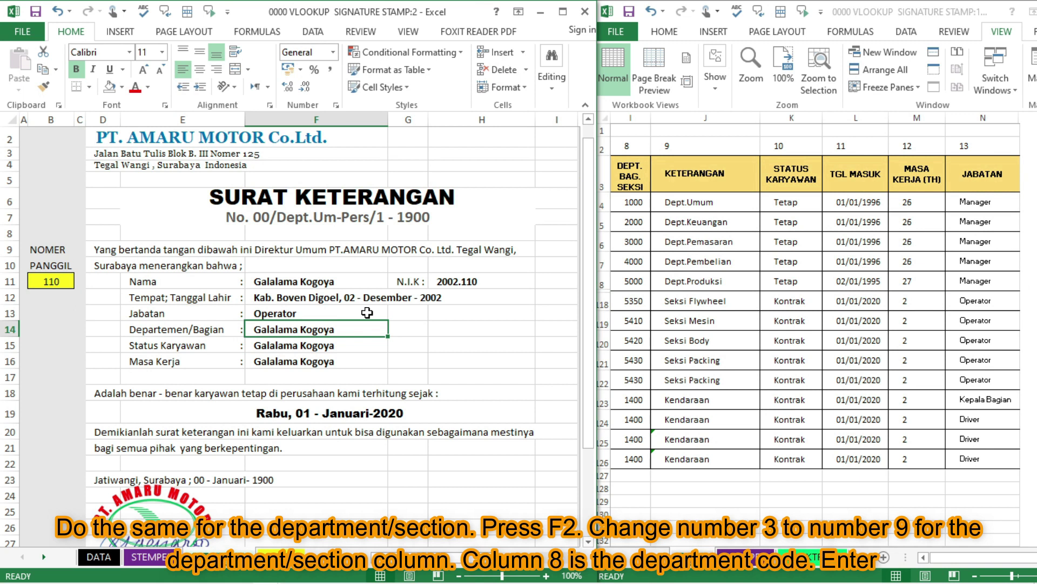
key(F2)
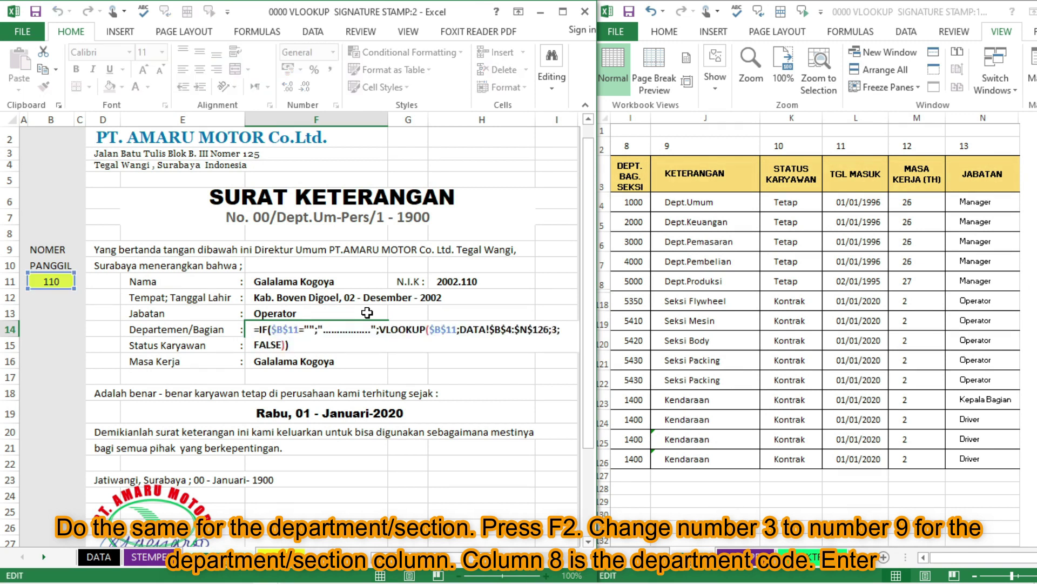
key(Left)
key(Left)
key(Left)
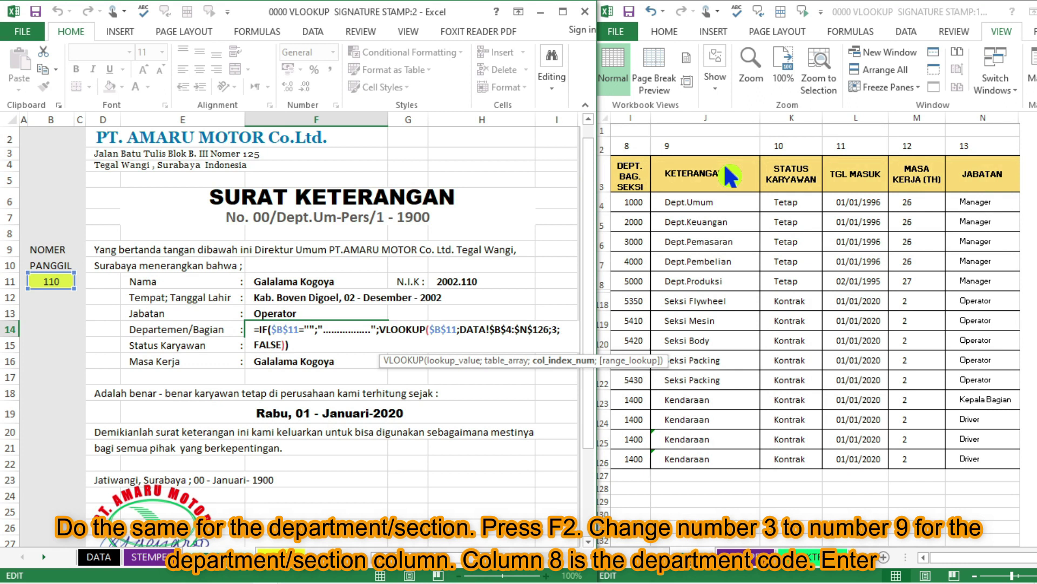
key(BackSpace)
text(9)
key(End)
key(Return)
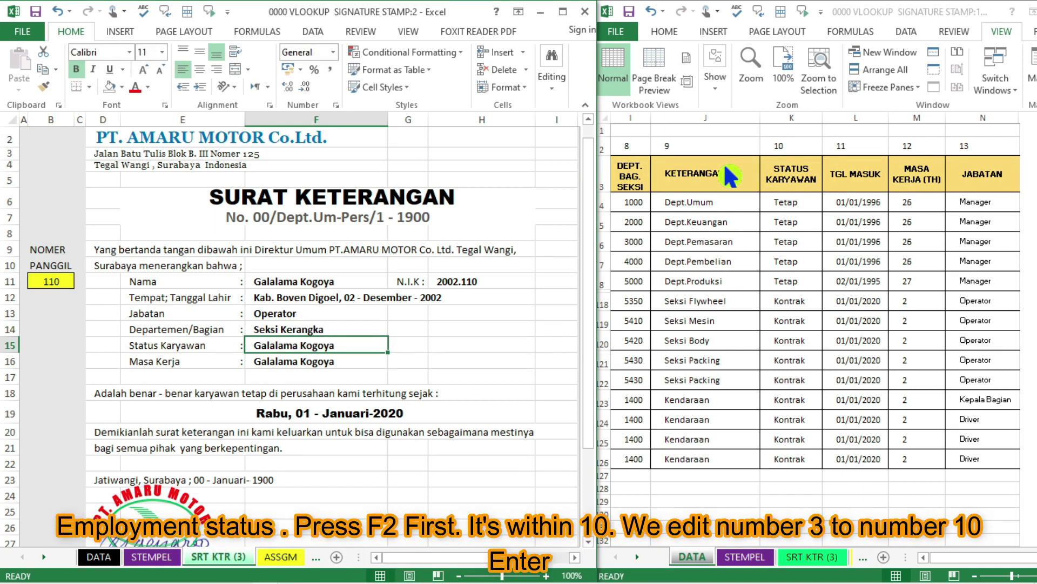
Change the Status Karyawan formula in F15 to column 10, showing Kontrak.
key(F2)
key(Left)
key(Left)
key(Left)
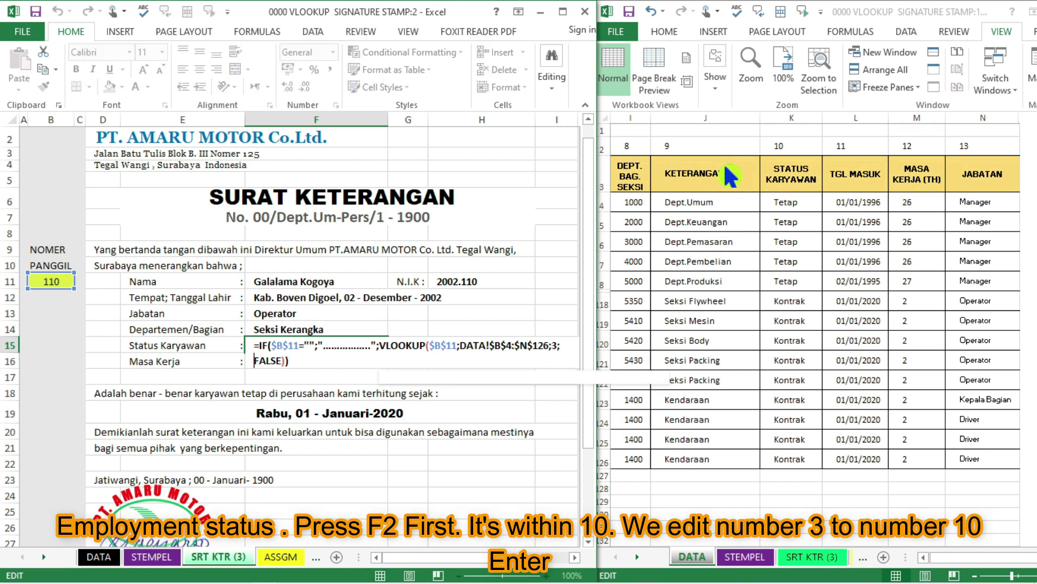
key(Left)
key(Left)
key(Left)
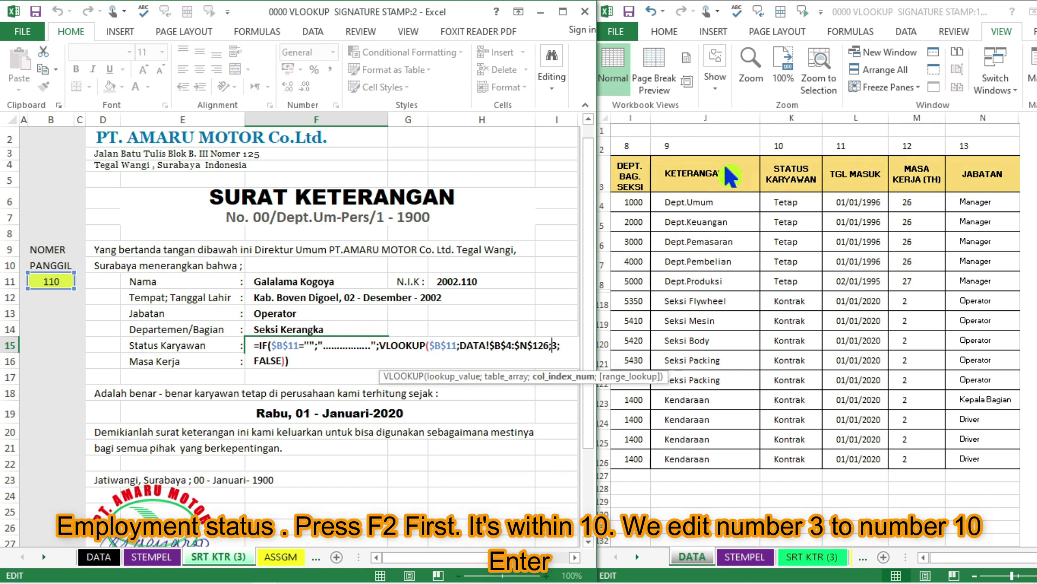
key(Delete)
text(10)
key(Return)
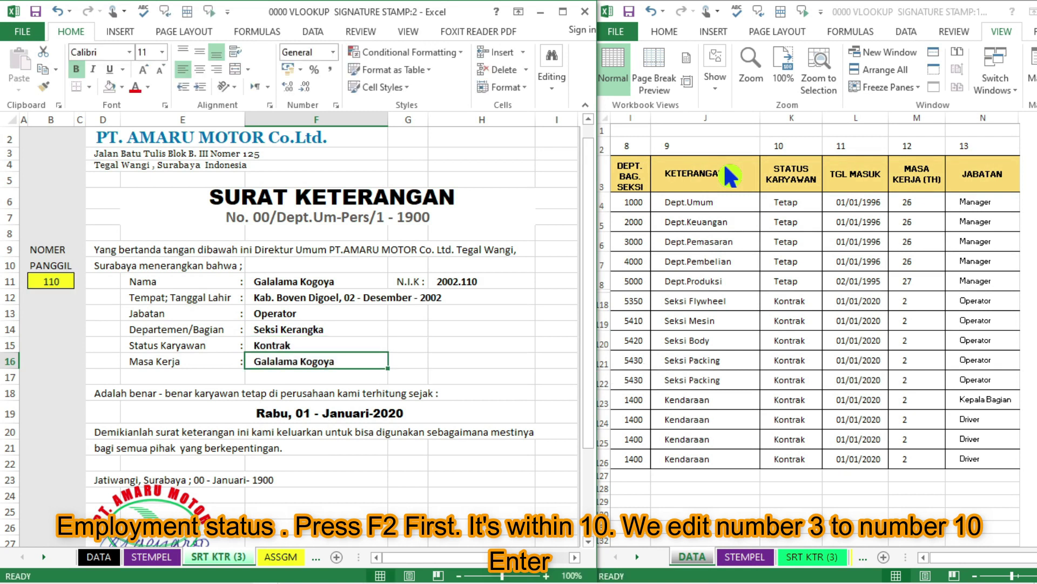
Set the Masa Kerja formula in F16 to column 12 with " Tahun" appended, reading 2 Tahun.
key(F2)
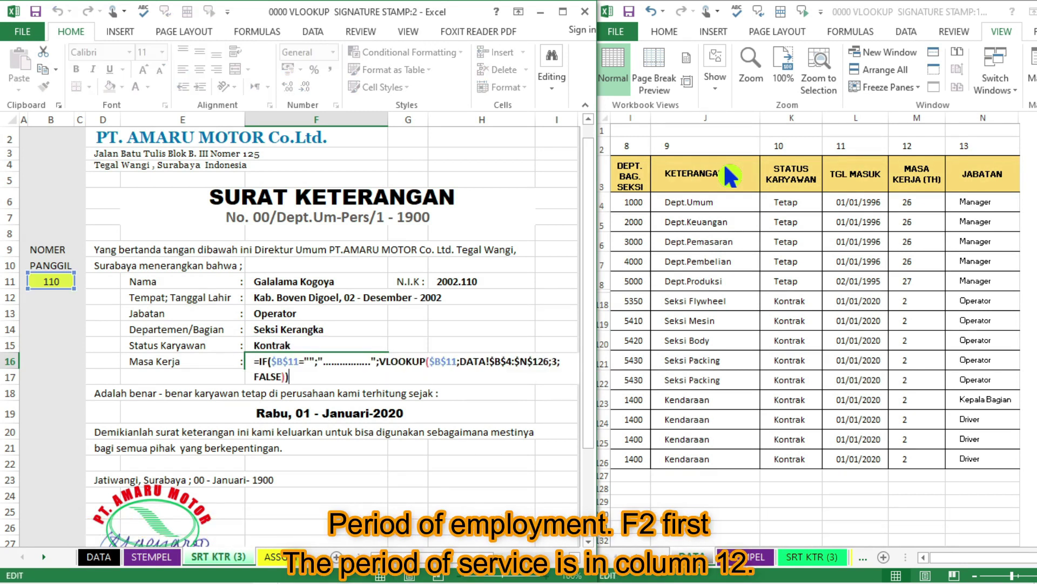
key(Left)
key(Left)
key(Left)
key(Left)
key(Left)
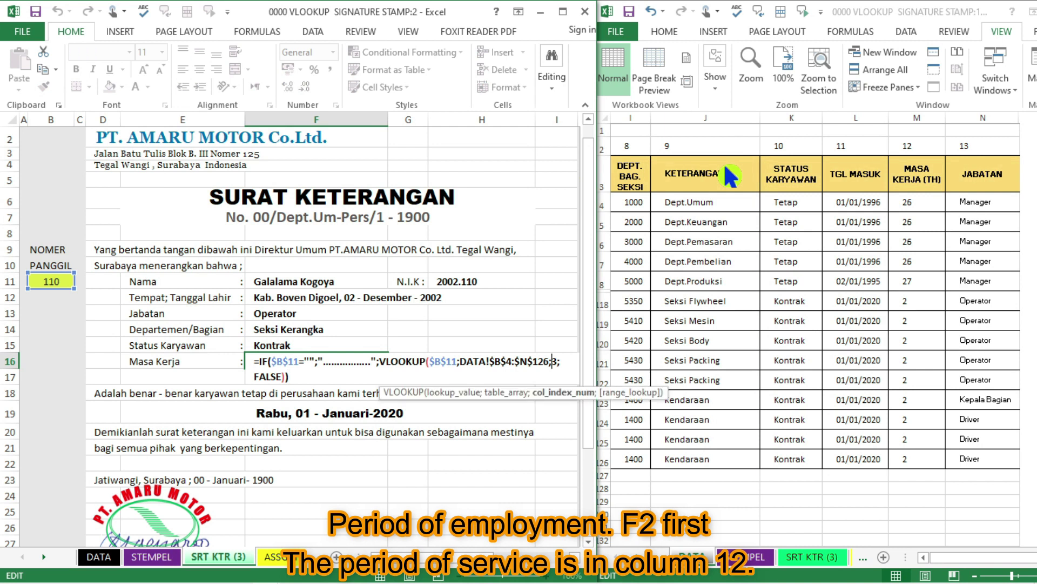
key(Left)
key(Left)
key(Left)
key(Right)
key(Right)
key(Right)
key(Right)
key(Right)
key(Right)
key(Right)
text(12)
key(Delete)
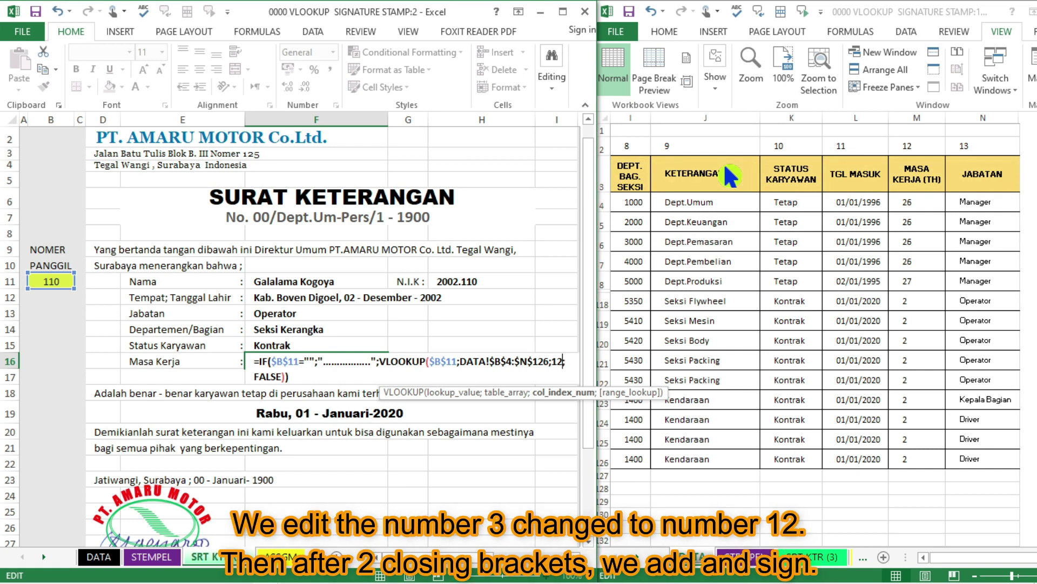
key(End)
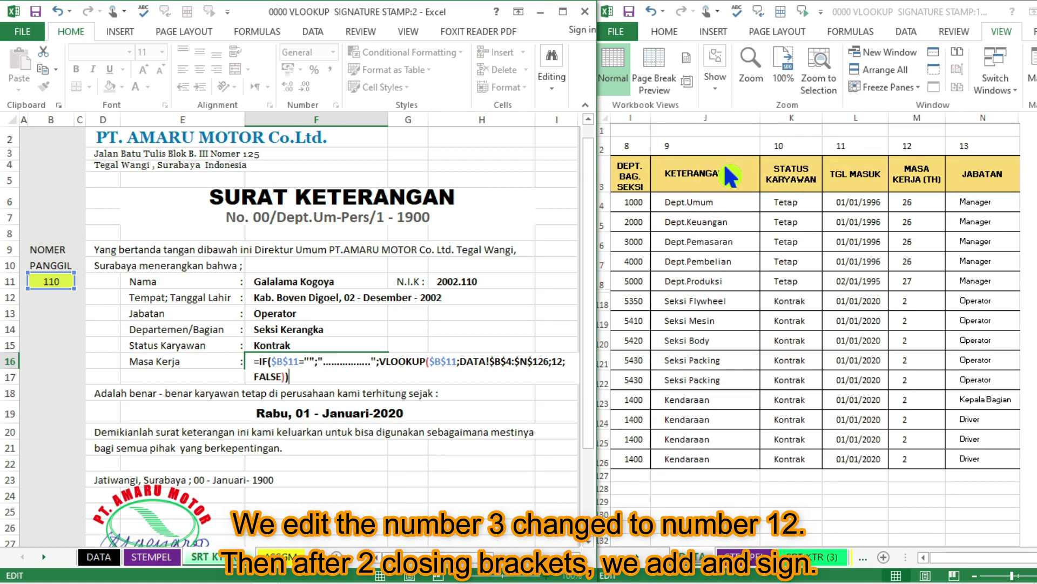
text(&)
text( " tAHUN)
key(BackSpace)
key(BackSpace)
key(BackSpace)
key(BackSpace)
key(BackSpace)
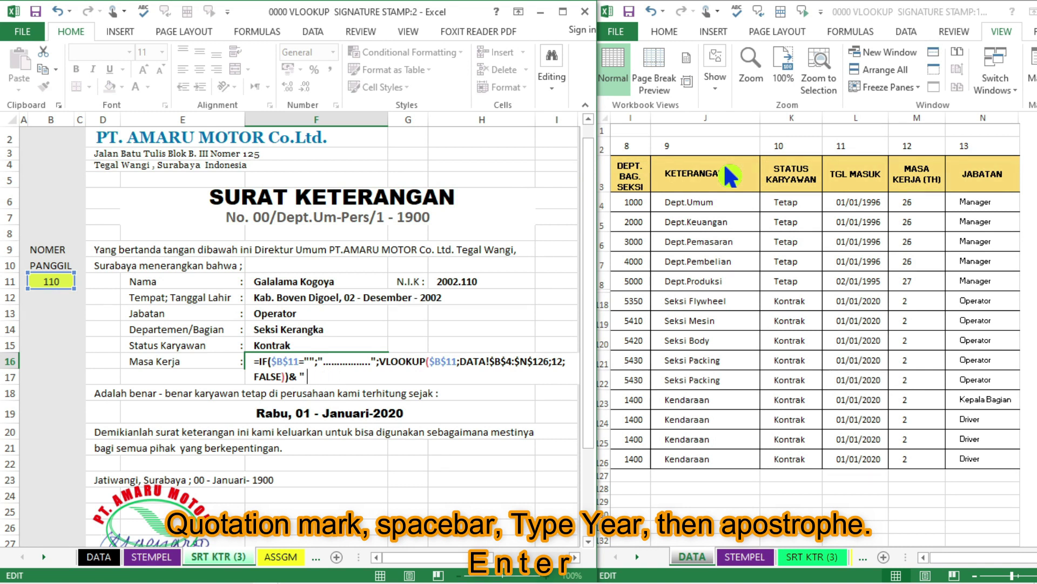
text(Tahun)
text(")
key(Return)
click(316, 413)
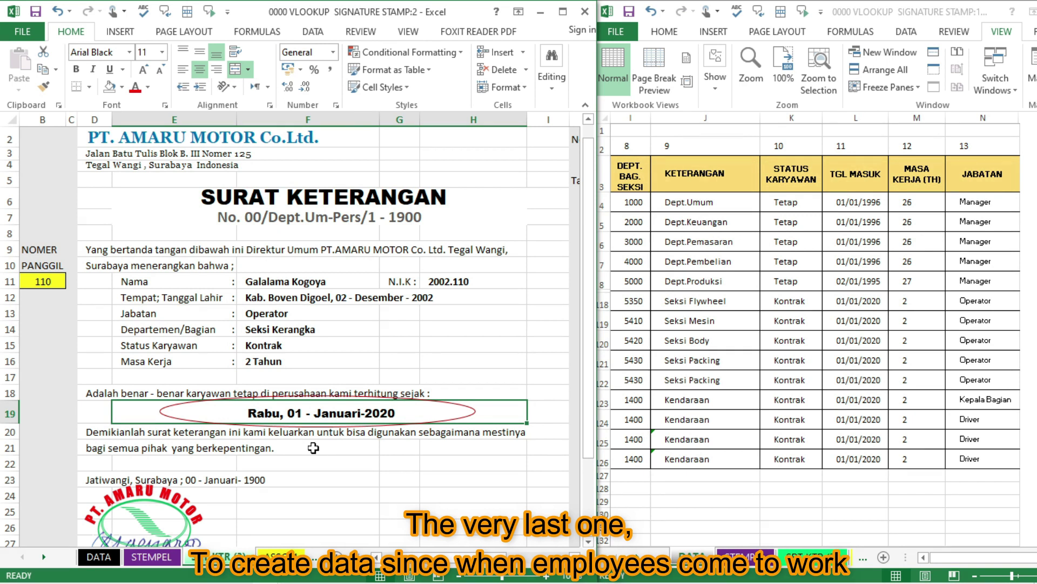
Step through the row-19 start-date formula's IF, TEXT and VLOOKUP parts in edit mode.
key(F2)
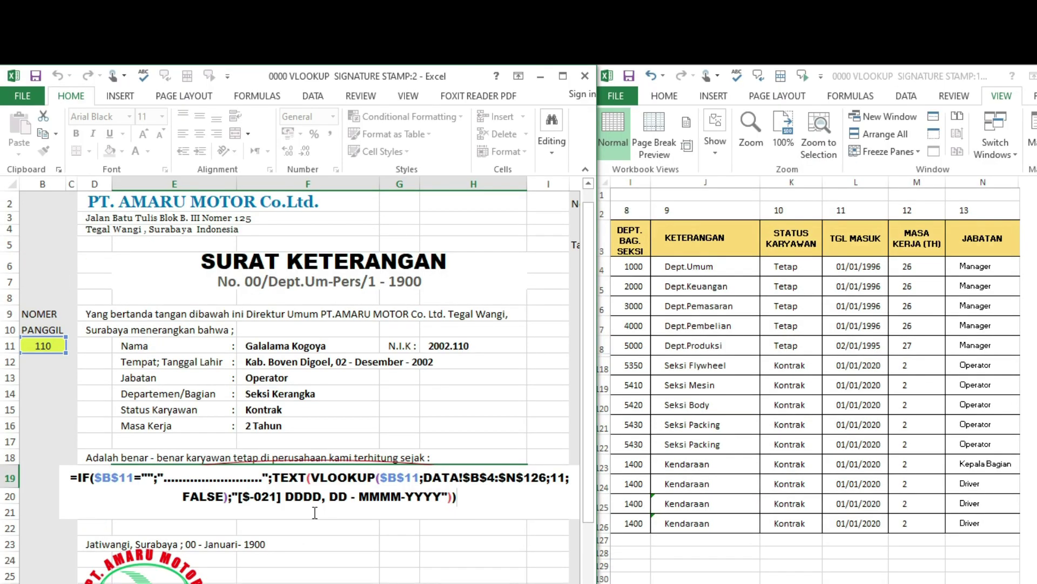
click(70, 478)
key(shift+Right)
key(shift+Right)
key(shift+Right)
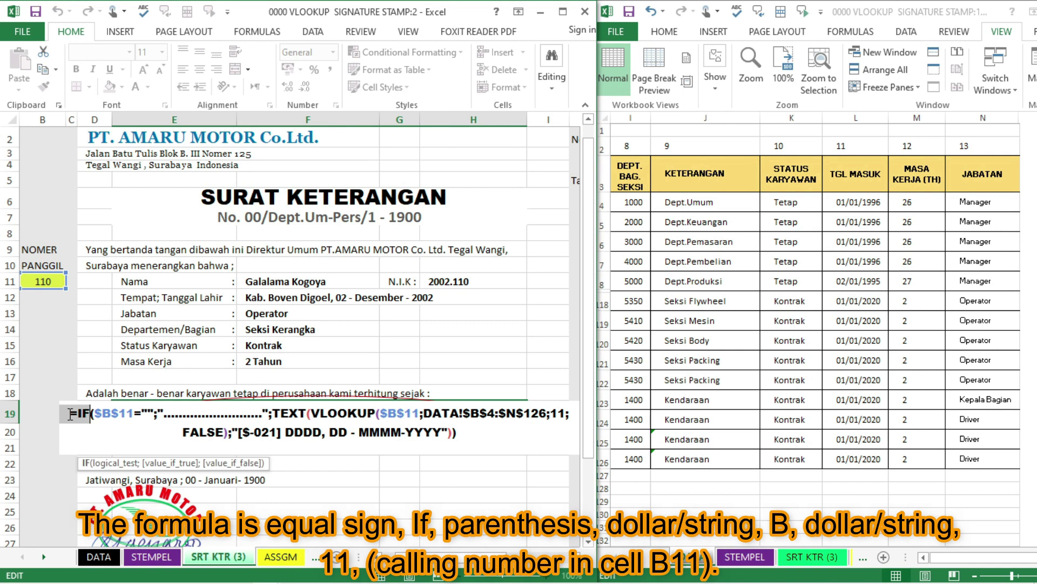
key(shift+Right)
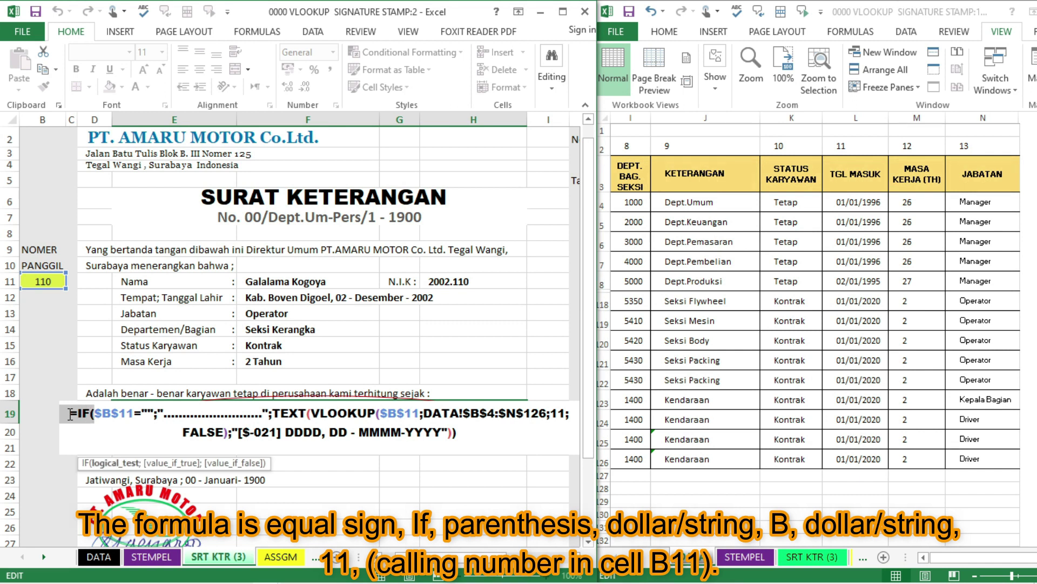
key(shift+Right)
key(shift+Right)
key(shift+Right)
key(shift+Right)
key(shift+Right)
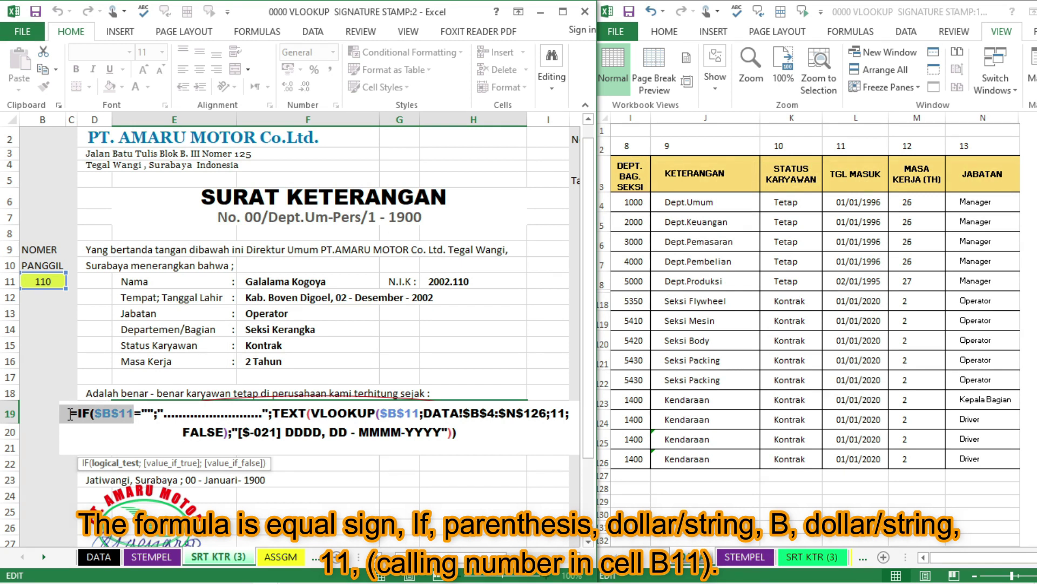
key(shift+Right)
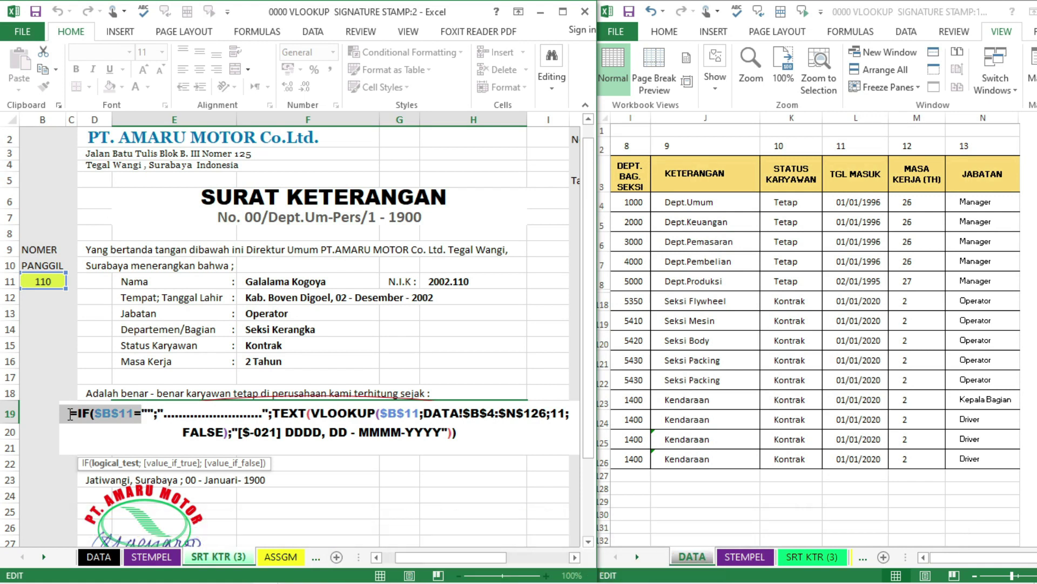
key(shift+Right)
key(shift+Right)
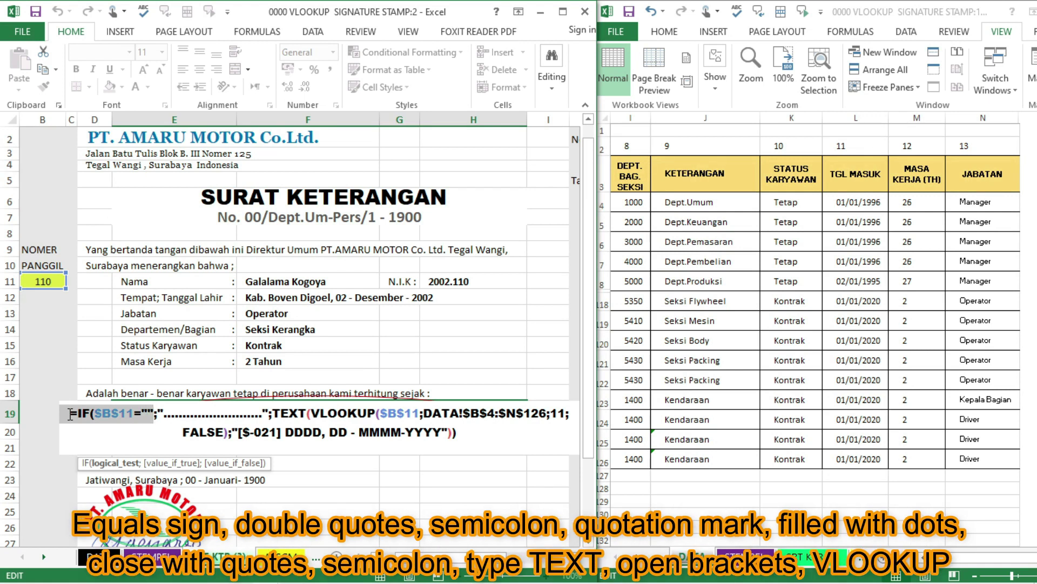
key(shift+Right)
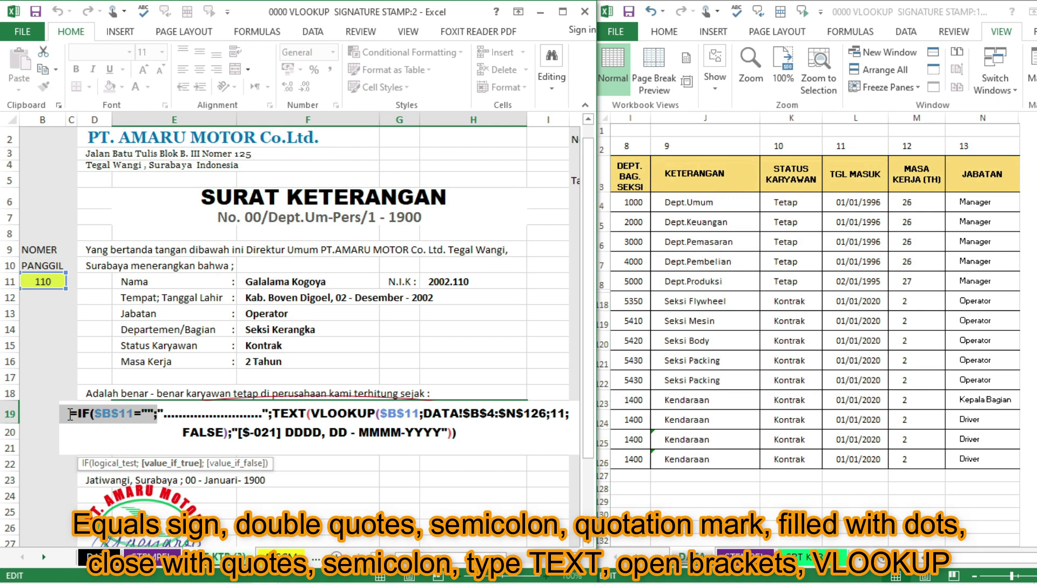
key(shift+Right)
key(shift+Right)
key(shift+Right)
key(shift+Right)
key(shift+Right)
key(shift+Right)
key(shift+Right)
key(shift+Right)
key(shift+Right)
key(shift+Right)
key(shift+Right)
key(shift+Right)
key(shift+Right)
key(shift+Right)
key(shift+Right)
key(shift+Right)
key(shift+Right)
key(shift+Right)
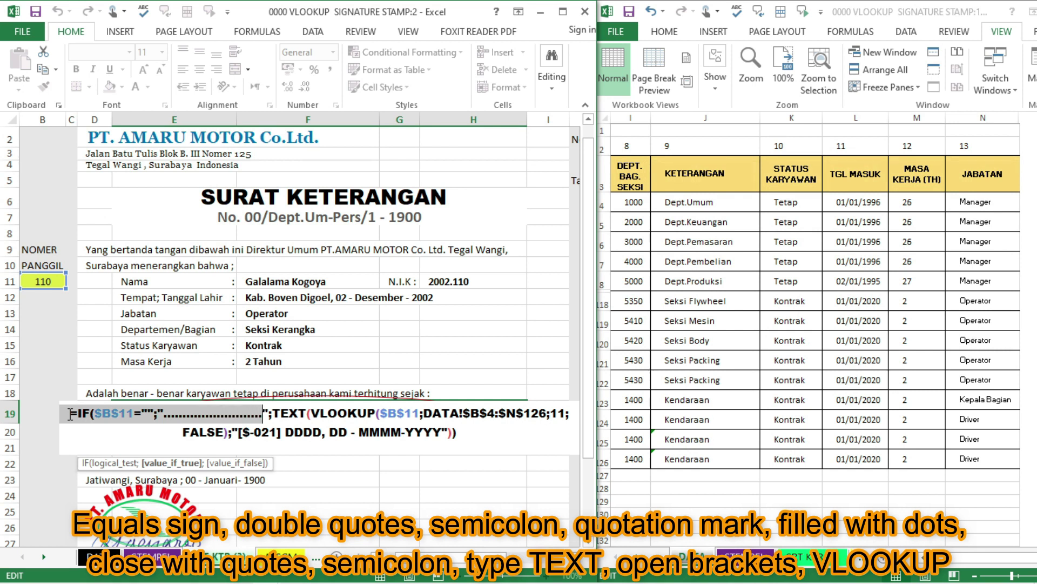
key(shift+Right)
key(shift+Right)
key(shift+Right)
key(shift+Right)
key(shift+Right)
key(shift+Right)
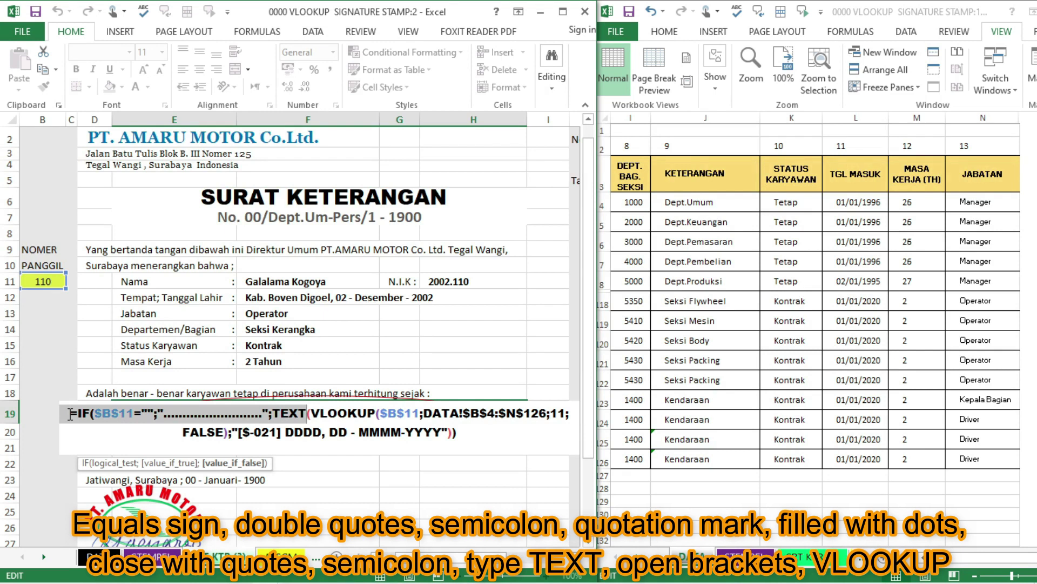
key(shift+Right)
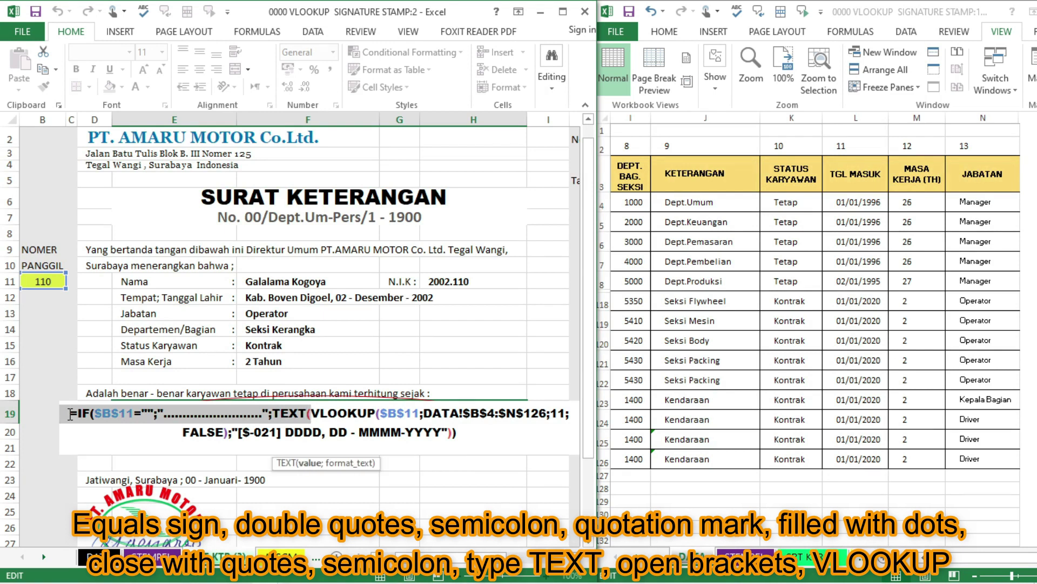
key(shift+Right)
key(shift+Right)
key(shift+Right)
key(shift+Right)
key(shift+Right)
key(shift+Right)
key(shift+Right)
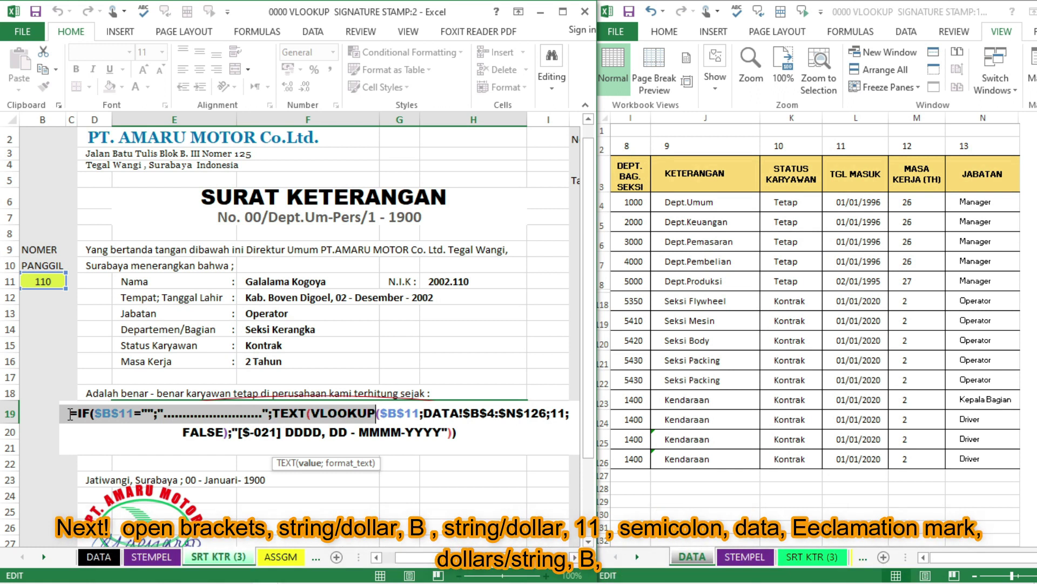
key(shift+Right)
key(shift+Right)
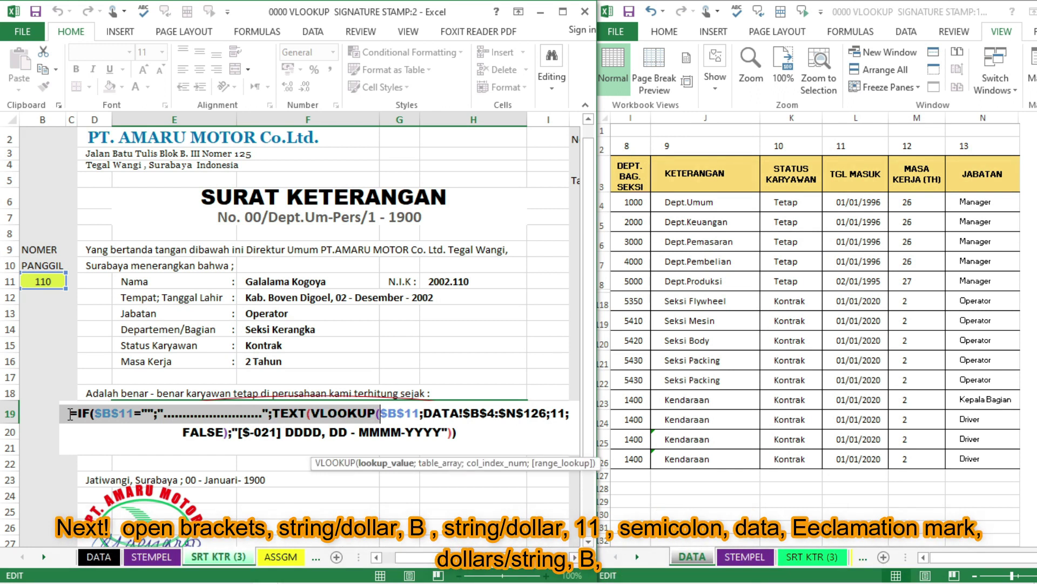
key(shift+Right)
key(shift+Right)
key(shift+Right)
key(shift+Right)
key(shift+Right)
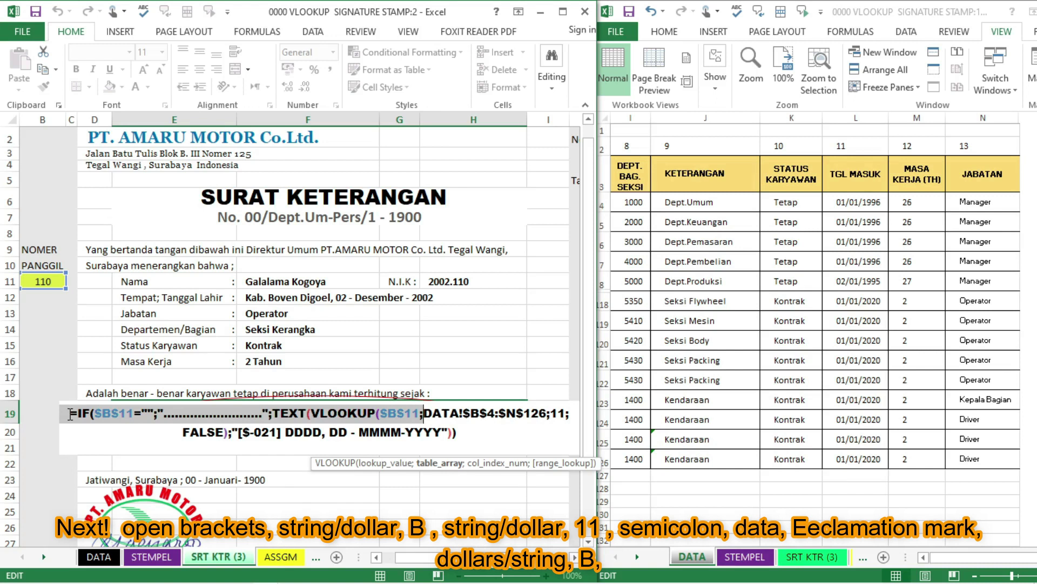
key(shift+Right)
key(shift+Right)
key(shift+Right)
key(shift+Right)
key(shift+Right)
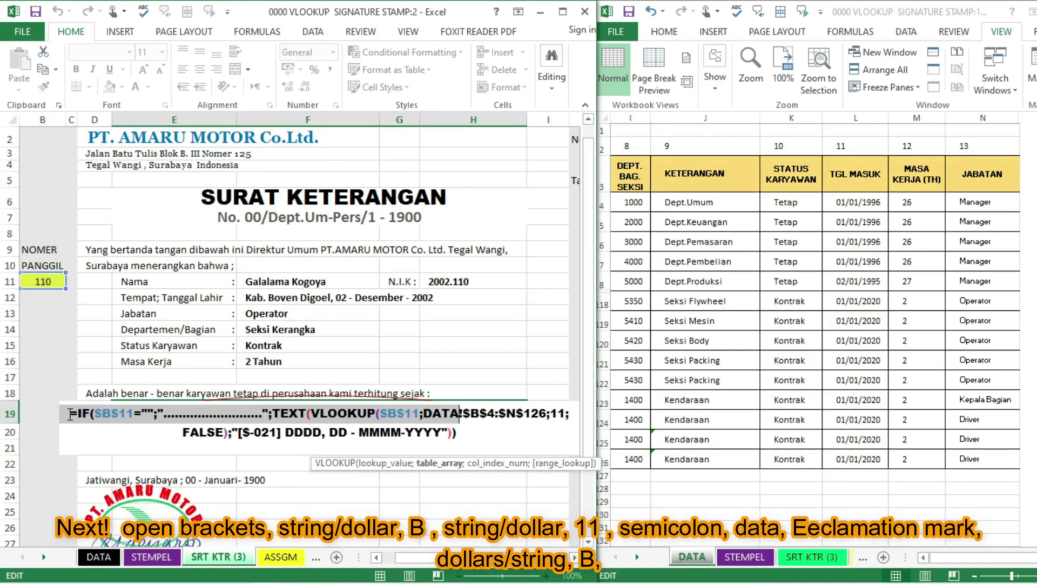
key(shift+Right)
key(shift+Right)
key(shift+Right)
key(shift+Right)
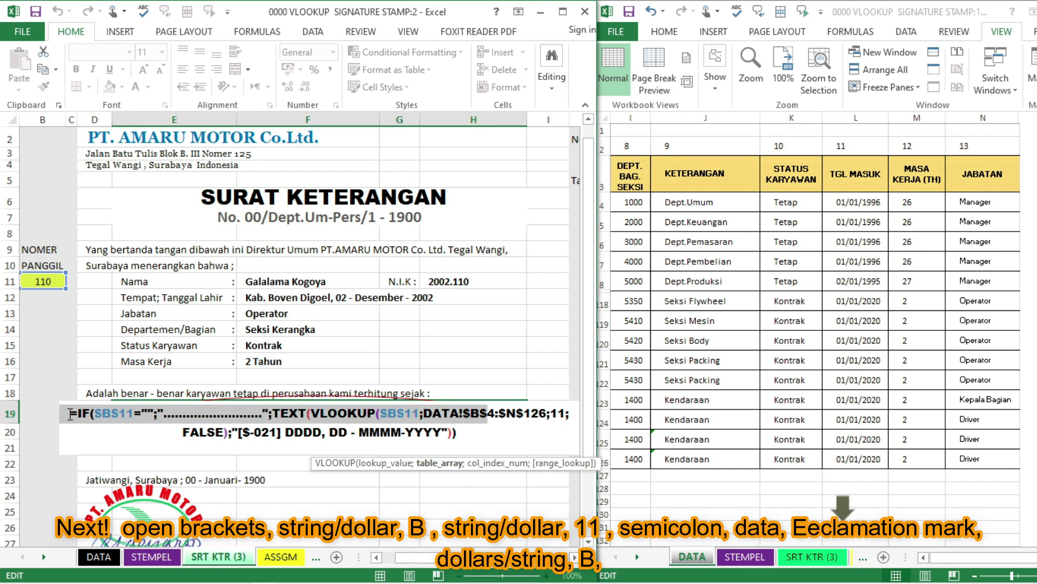
key(shift+Right)
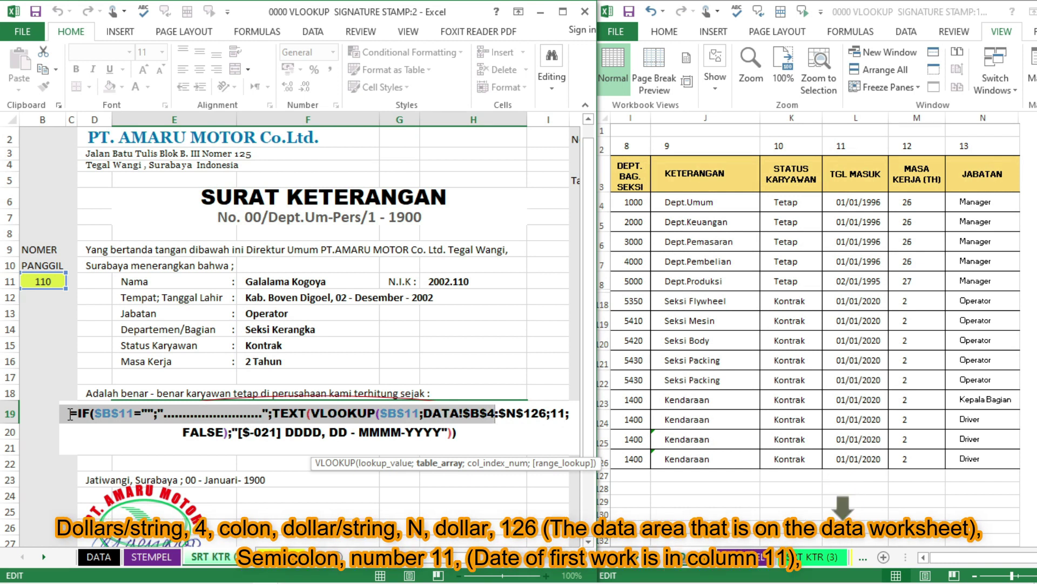
key(shift+Right)
key(shift+Right)
key(shift+Right)
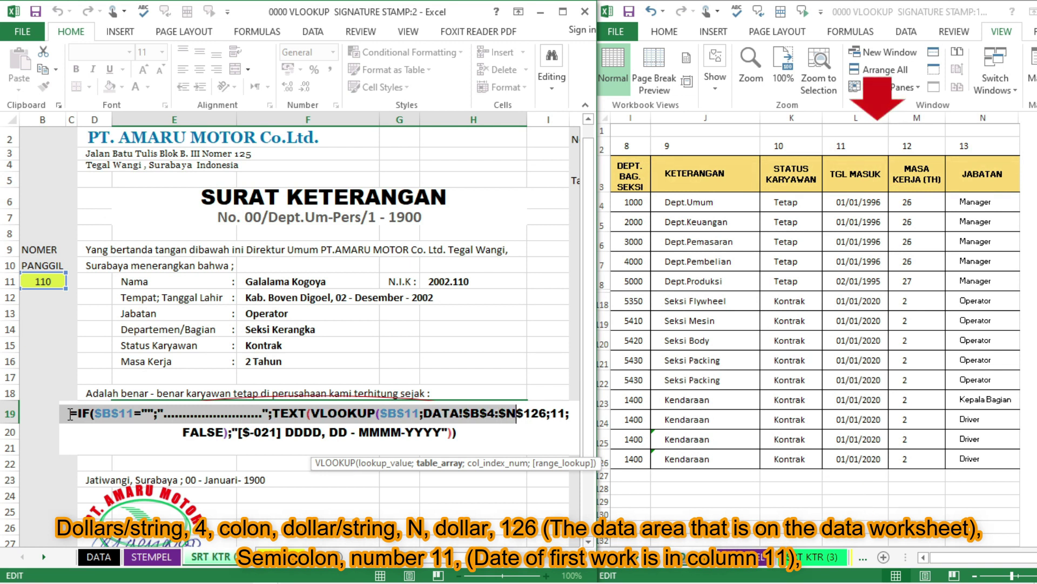
key(shift+Right)
key(shift+Right)
key(shift+Right)
key(shift+Right)
key(shift+Right)
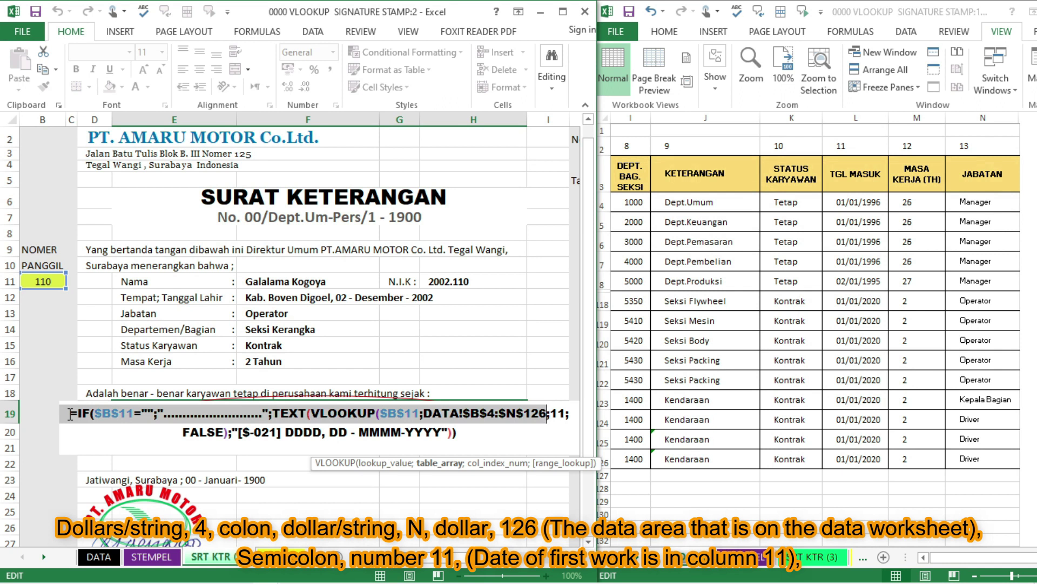
key(shift+Right)
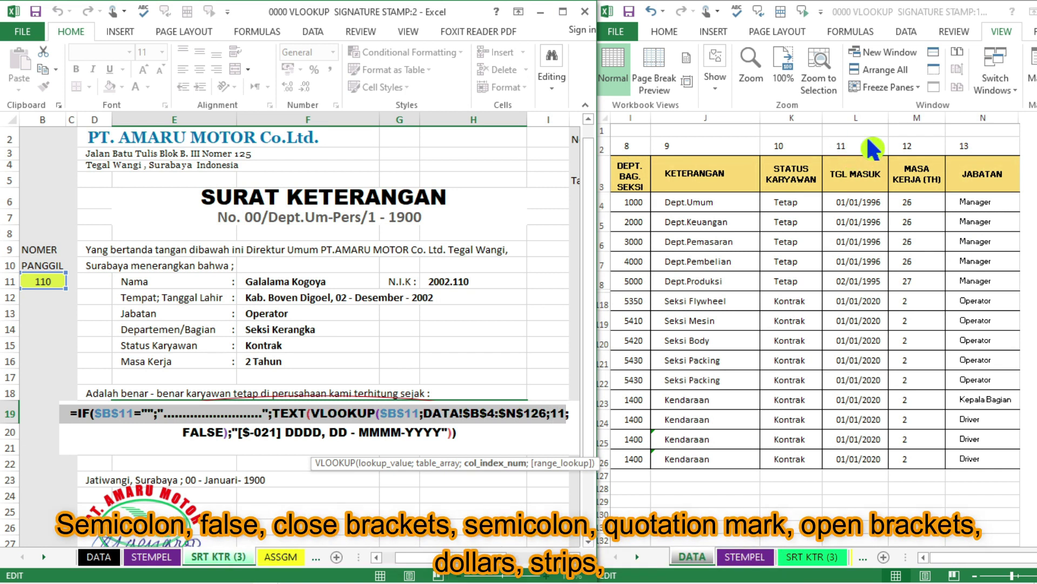
Close the "[$-021] DDDD, DD - MMMM-YYYY" date formula with its final parenthesis and commit it.
key(Right)
key(Right)
key(Right)
key(Right)
key(Right)
key(Right)
key(Right)
key(Right)
key(Right)
key(Right)
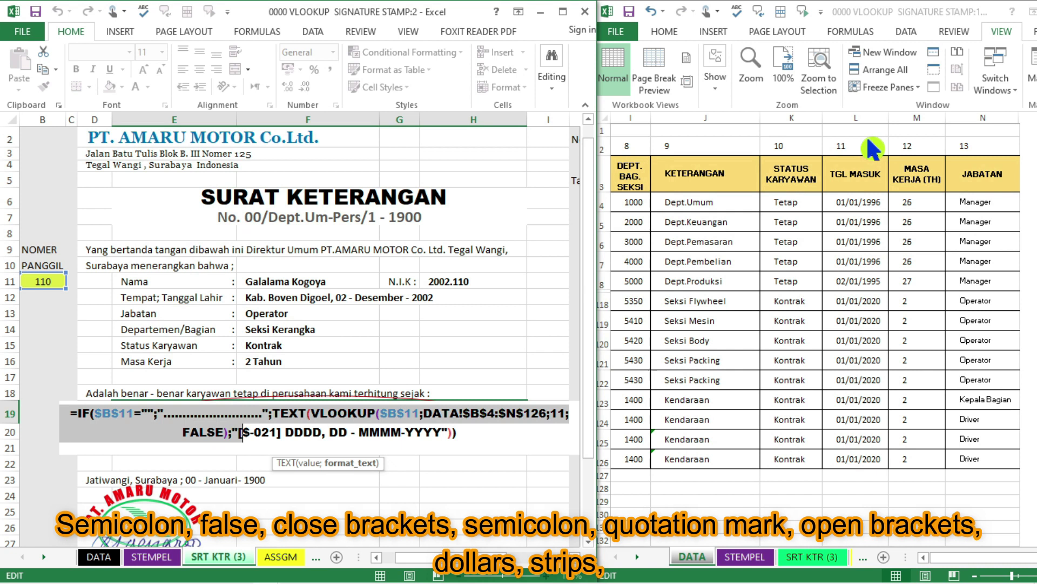
key(Right)
key(Right)
key(Right)
key(Right)
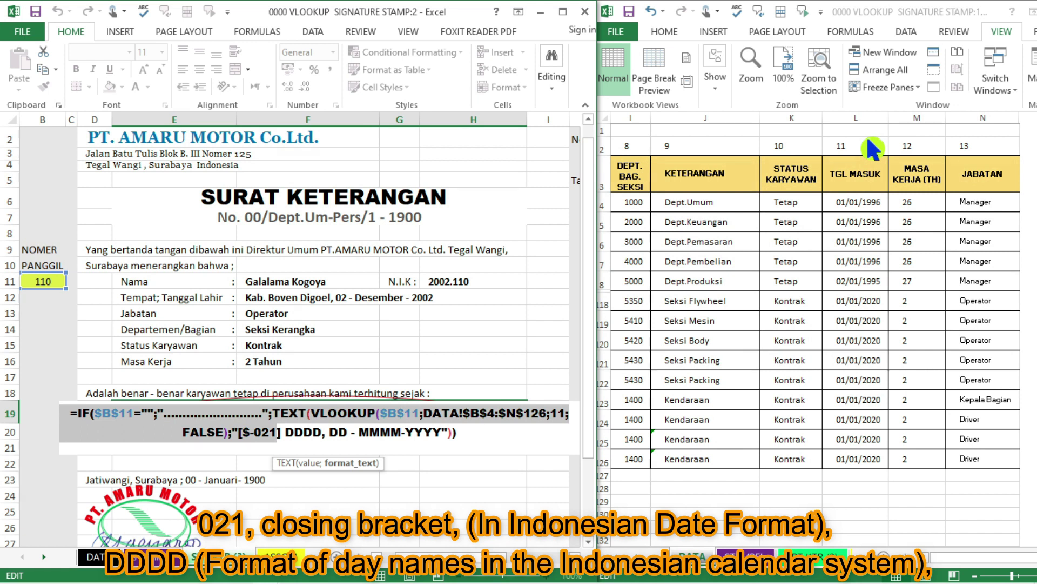
key(Right)
key(Right)
key(Right)
key(Right)
key(Right)
key(Right)
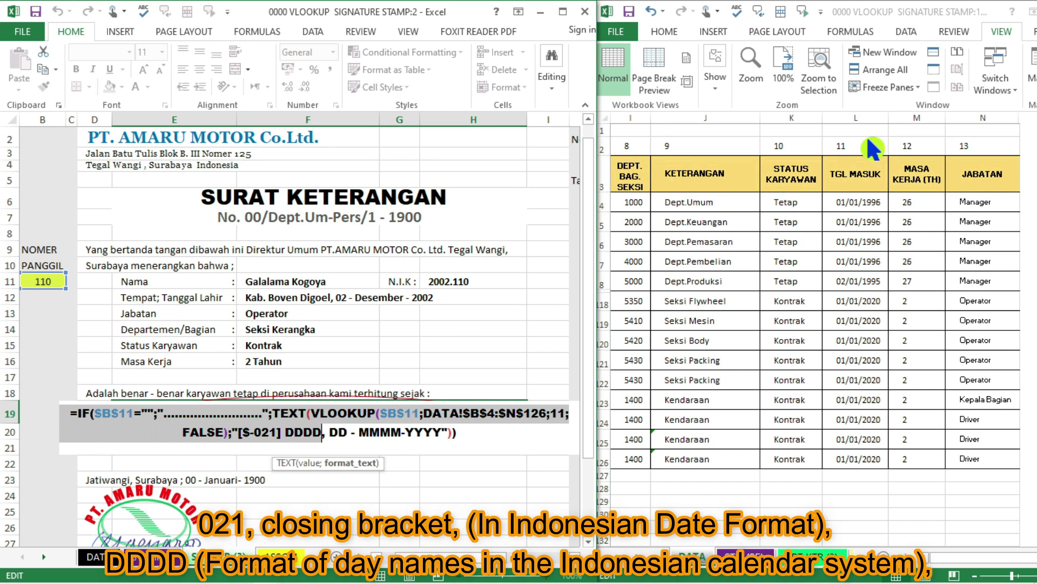
key(Right)
key(Right)
key(Right)
key(Right)
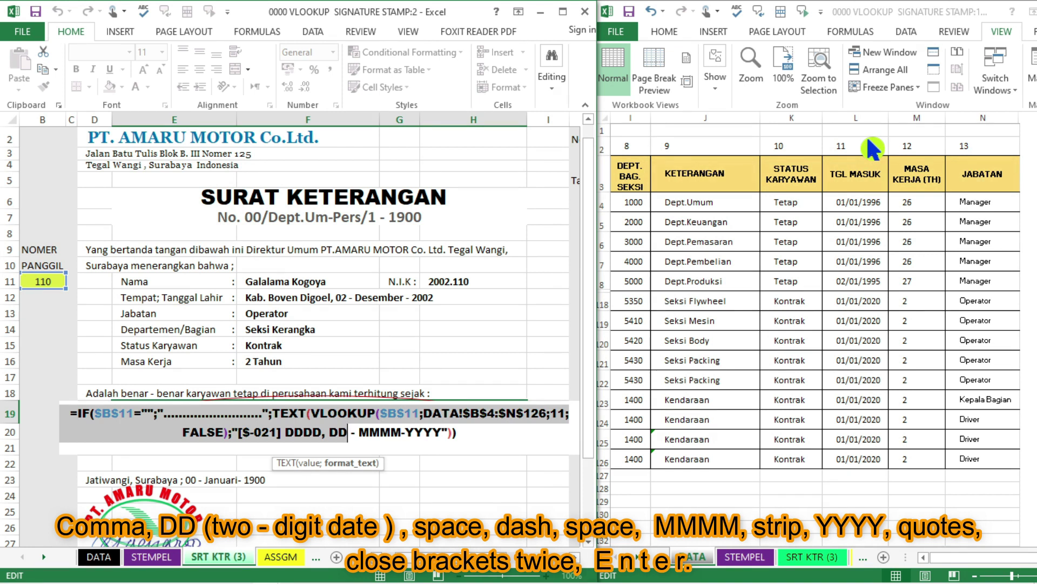
key(Right)
key(Right)
key(Right)
key(Right)
key(Right)
key(Right)
key(Right)
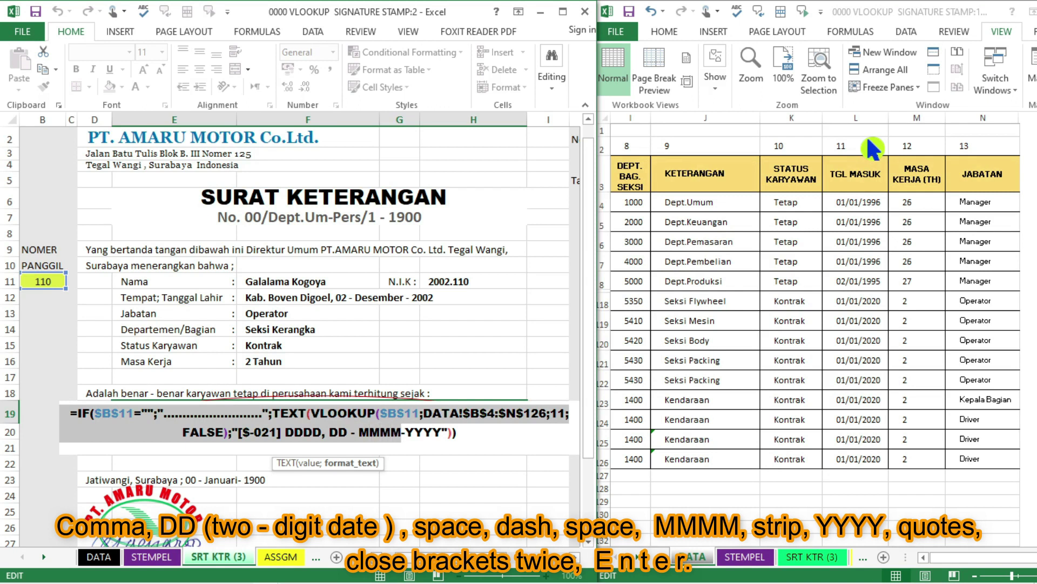
key(Right)
key(Right)
key(Right)
key(Right)
key(Right)
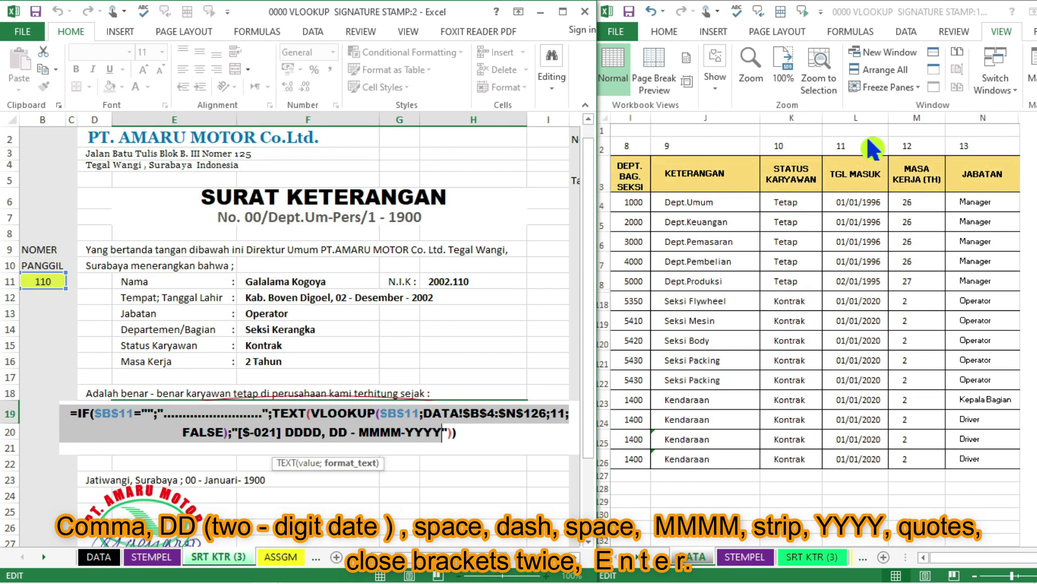
key(Right)
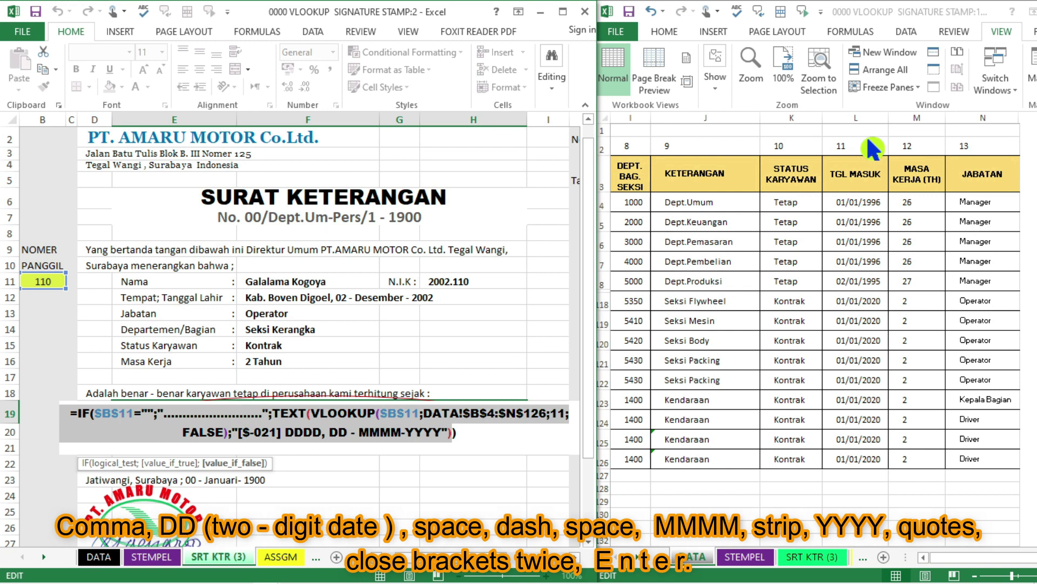
text())
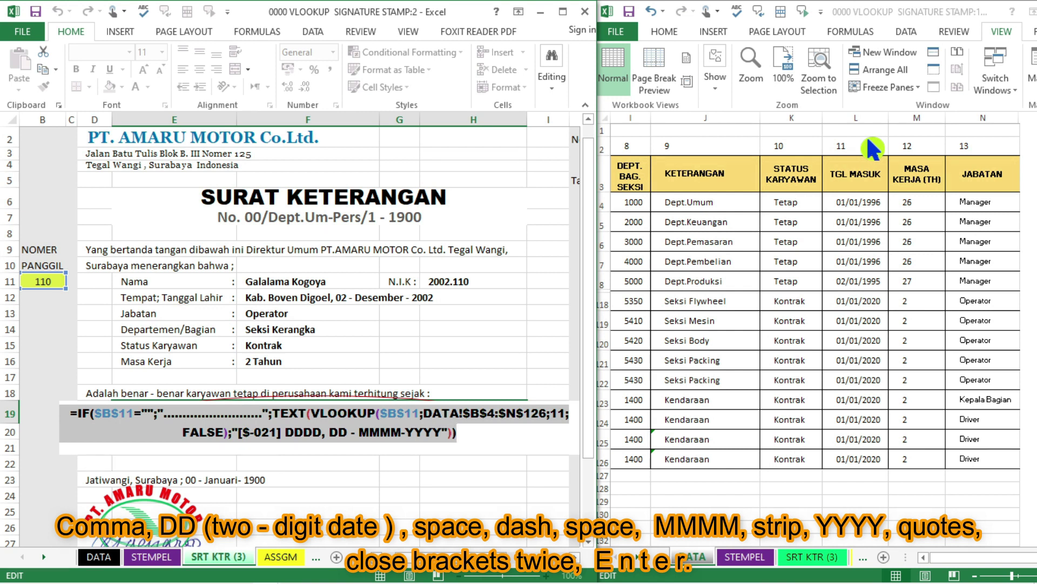
key(Return)
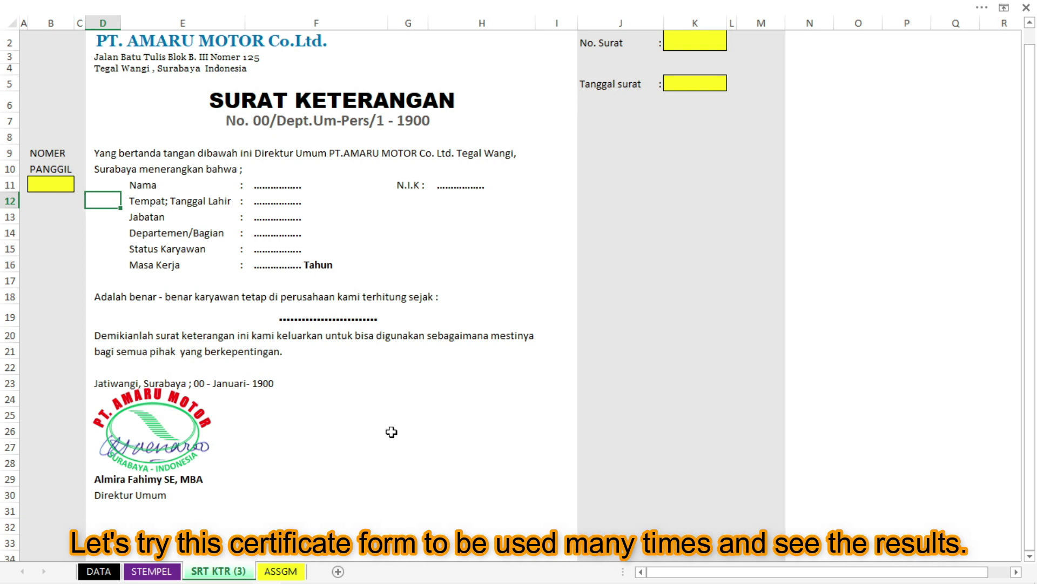
Enter letter number 5 and letter date 15/04/2021 in the Surat Keterangan.
click(303, 186)
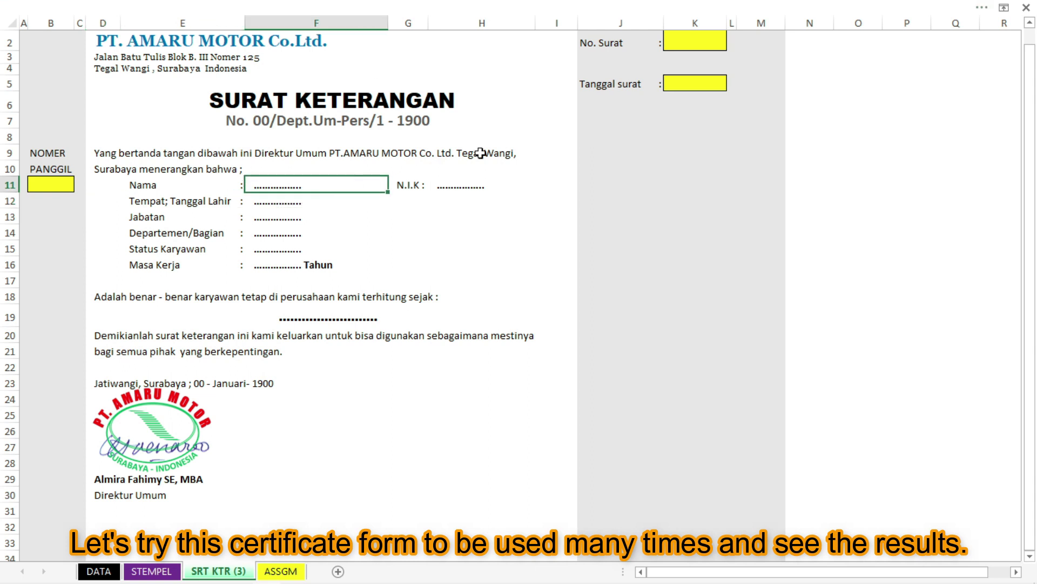
click(703, 46)
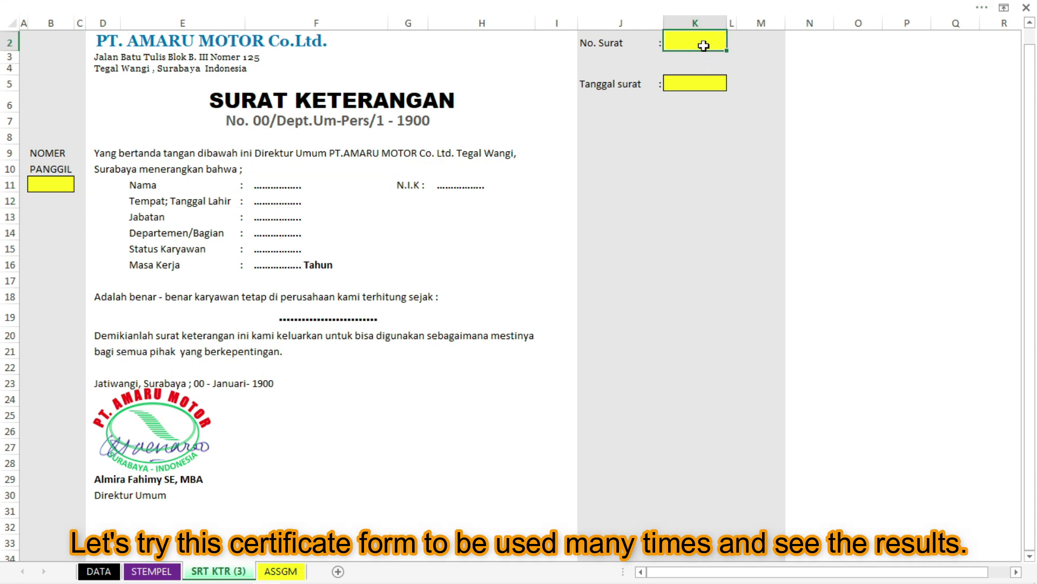
text(5)
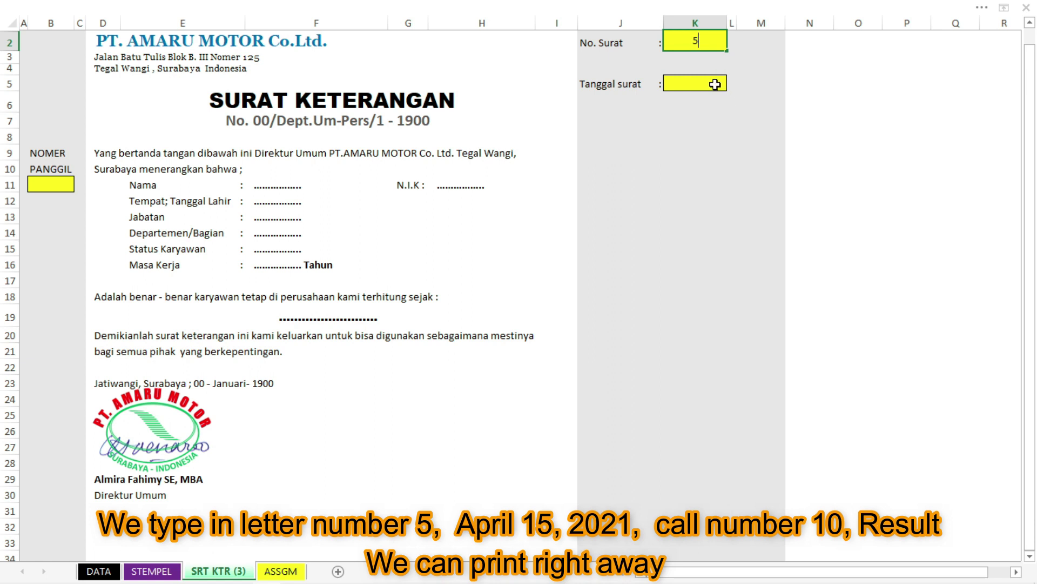
click(715, 84)
text(15/04/2021)
Enter call number 10 in B11 to fill the letter, then open its print preview.
click(59, 184)
text(10)
key(Return)
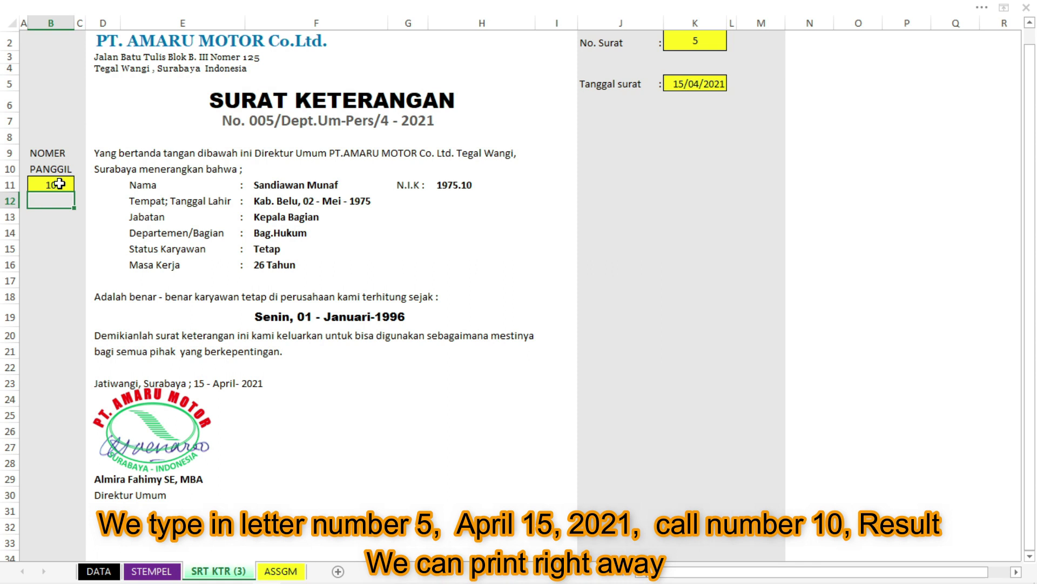
key(ctrl+p)
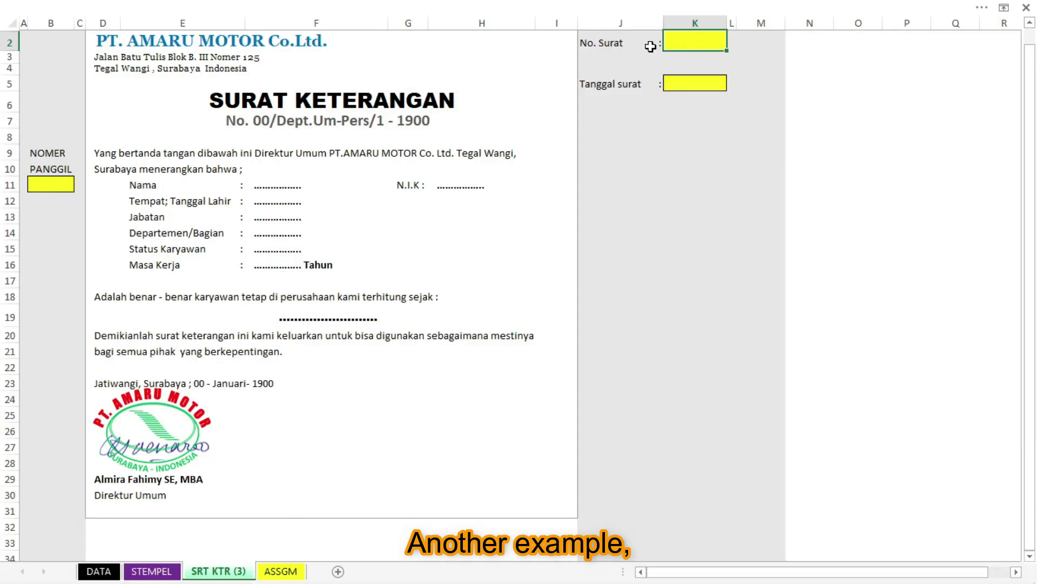
Enter letter number 8 and letter date 19/5/2021.
text(8)
click(682, 80)
text(19/5/2021)
Set the call number in B11 to 25 to fill the letter, then open the print preview.
click(48, 185)
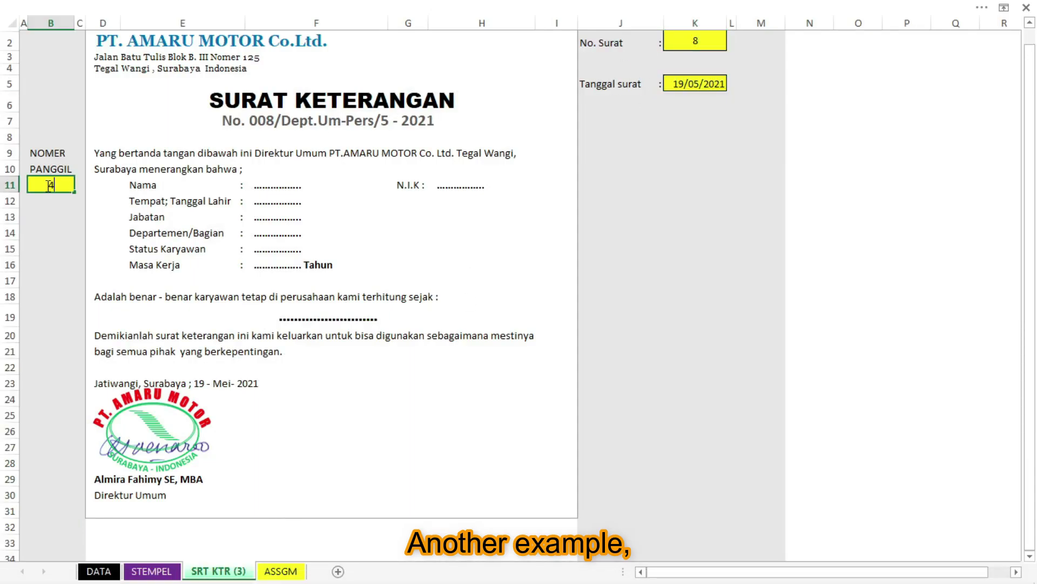
text(14)
key(Return)
click(47, 185)
text(2)
key(Return)
click(49, 185)
text(5)
key(Return)
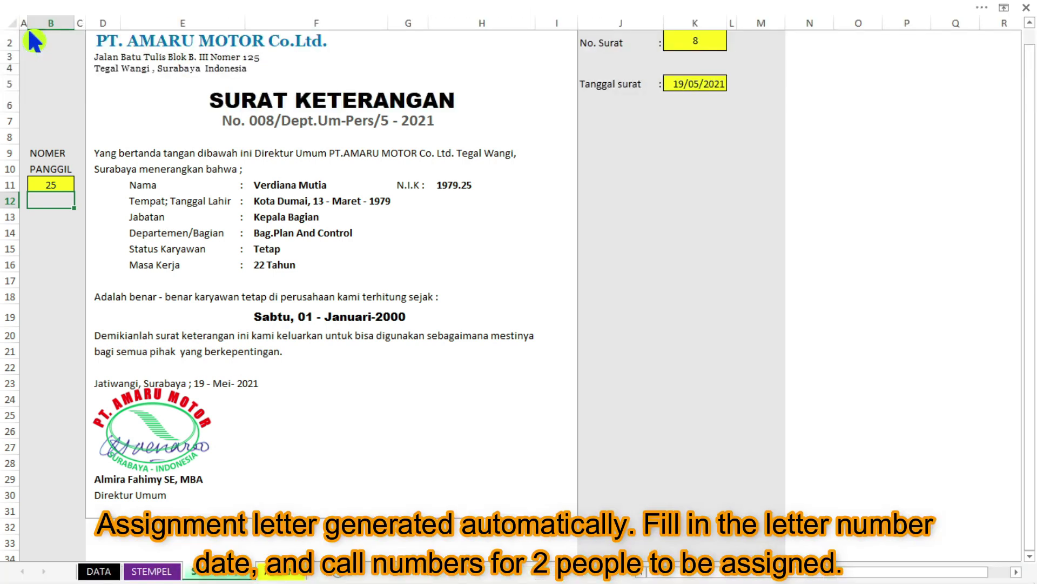
click(28, 27)
click(29, 209)
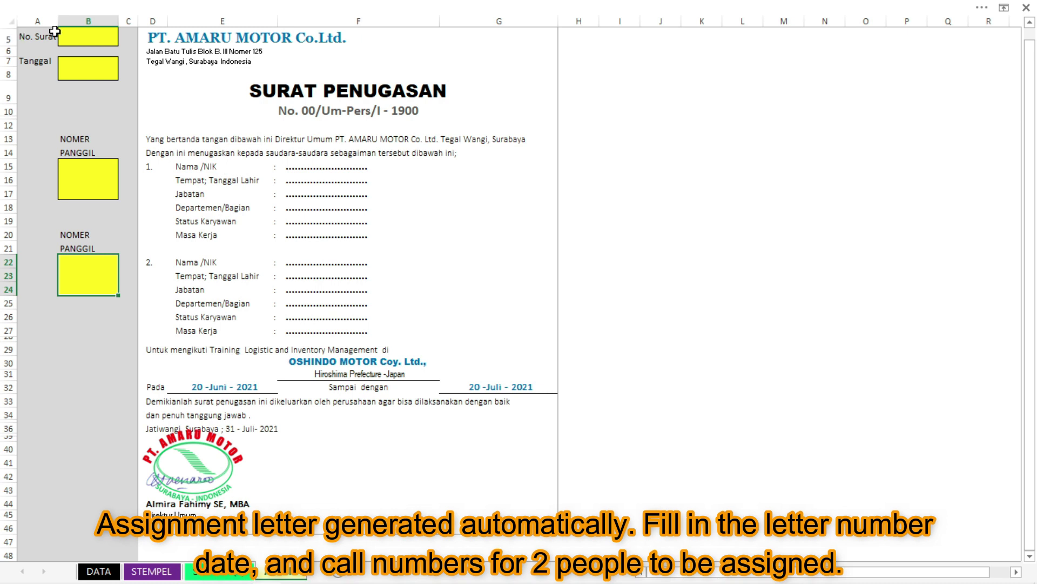
Enter letter number 9 in B5 and date 15/06/2021 in B7 of the Surat Penugasan.
click(84, 36)
text(9)
click(79, 62)
text(15/06/2021)
Enter call numbers 6 and 7 for the two employees, then preview the assignment letter.
click(93, 181)
text(6)
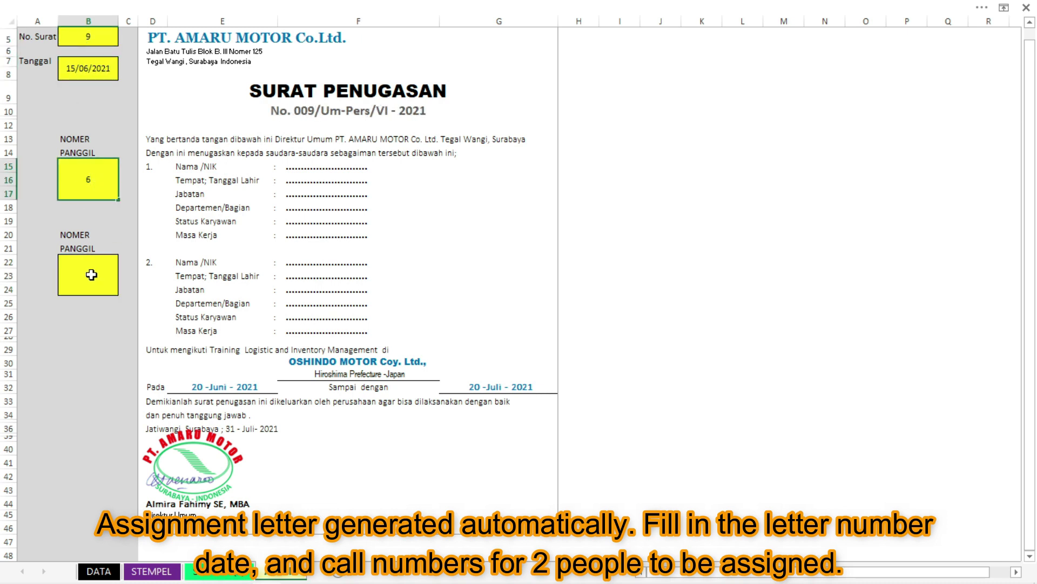
click(89, 274)
text(7)
click(88, 329)
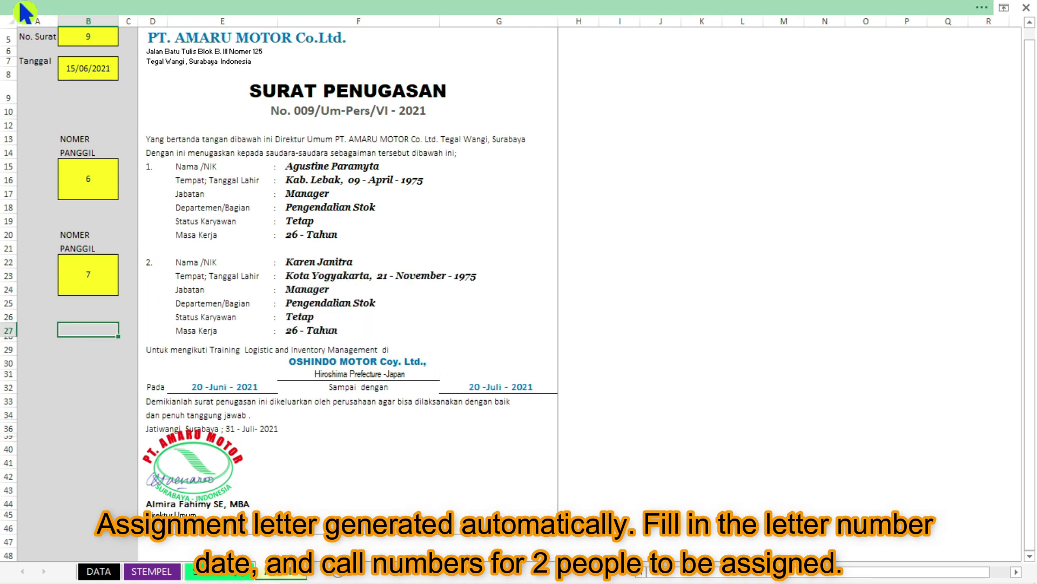
click(24, 27)
click(70, 213)
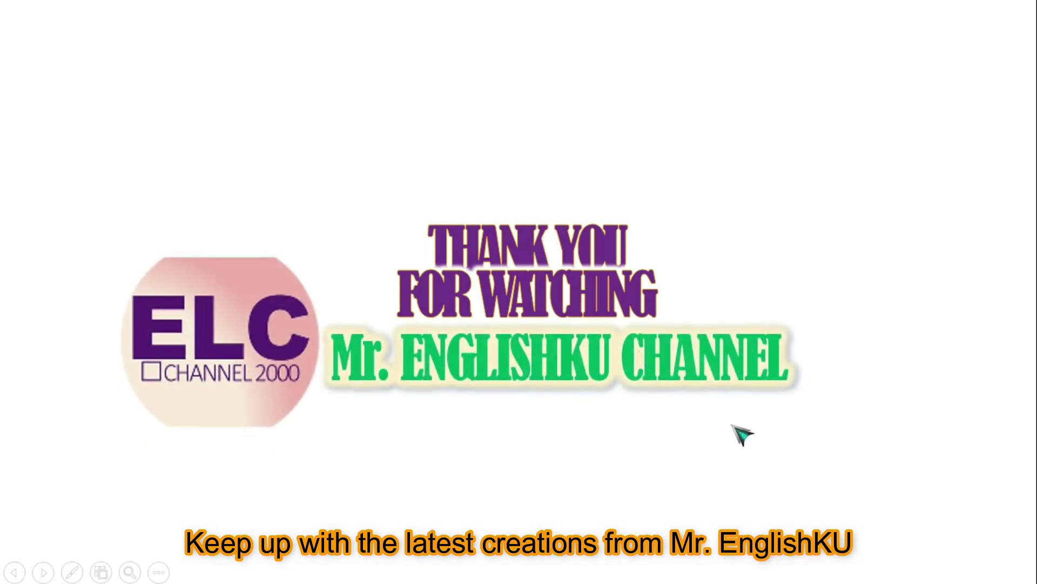
Advance past the THANK YOU FOR WATCHING slide to the end-of-show screen.
click(821, 479)
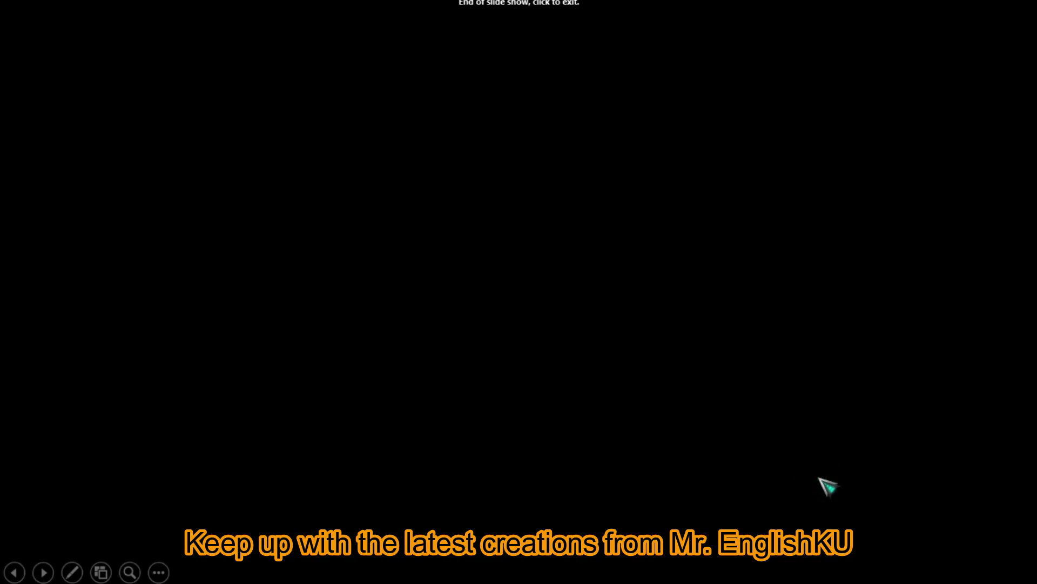